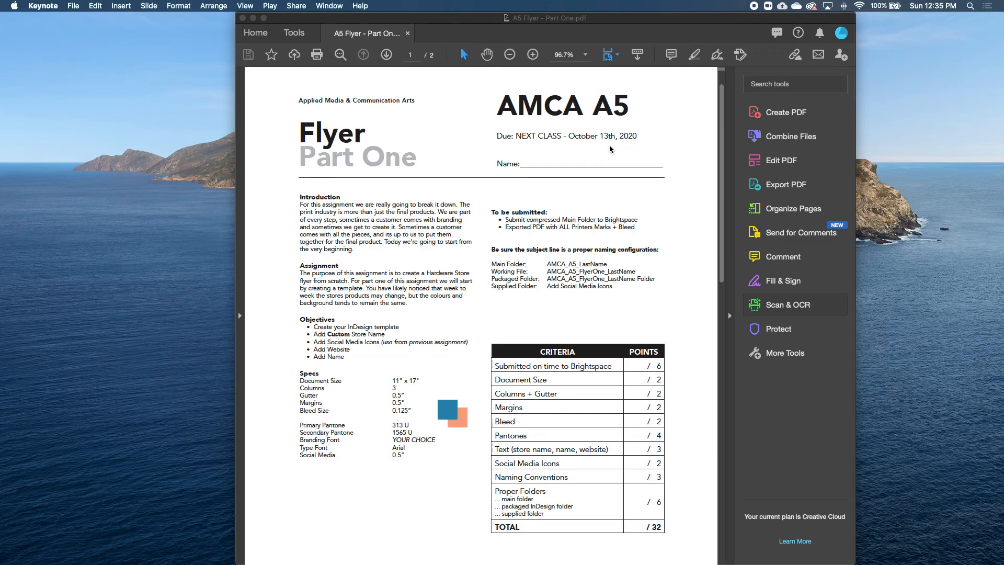
- Review the assignment specs and the template layout on page two at 75% zoom, highlight part of the 50% Primary Pantone label, and minimise the PDF
{"action": "scroll", "coordinate": [691, 336], "scroll_direction": "down", "scroll_amount": 5}
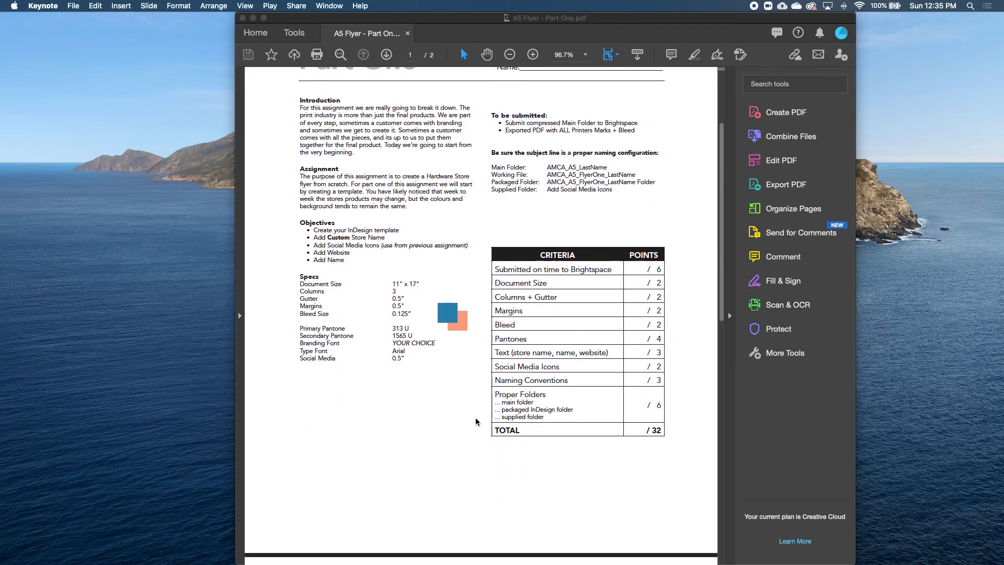
{"action": "scroll", "coordinate": [554, 452], "scroll_direction": "down", "scroll_amount": 10}
{"action": "scroll", "coordinate": [556, 454], "scroll_direction": "down", "scroll_amount": 13}
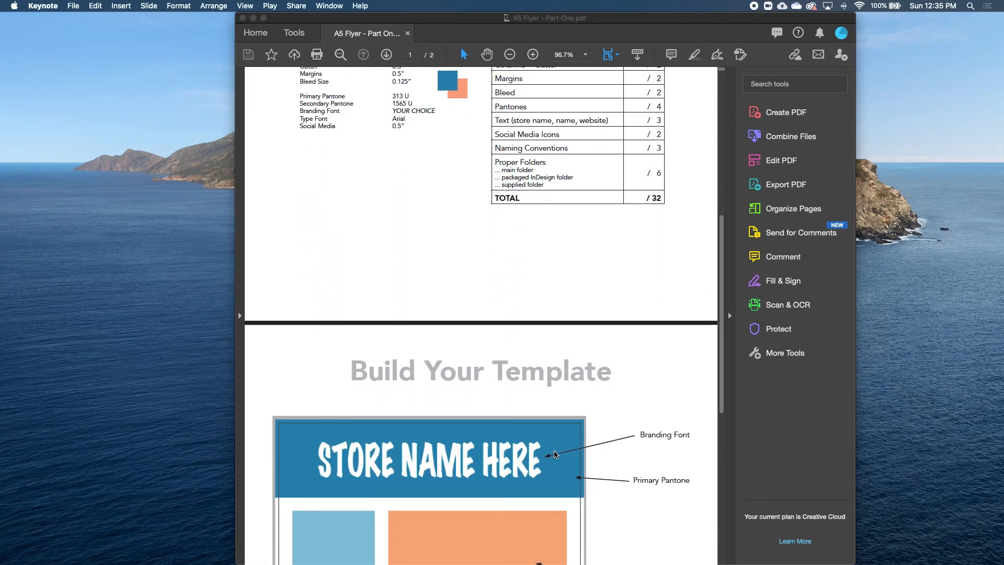
{"action": "scroll", "coordinate": [555, 454], "scroll_direction": "down", "scroll_amount": 2}
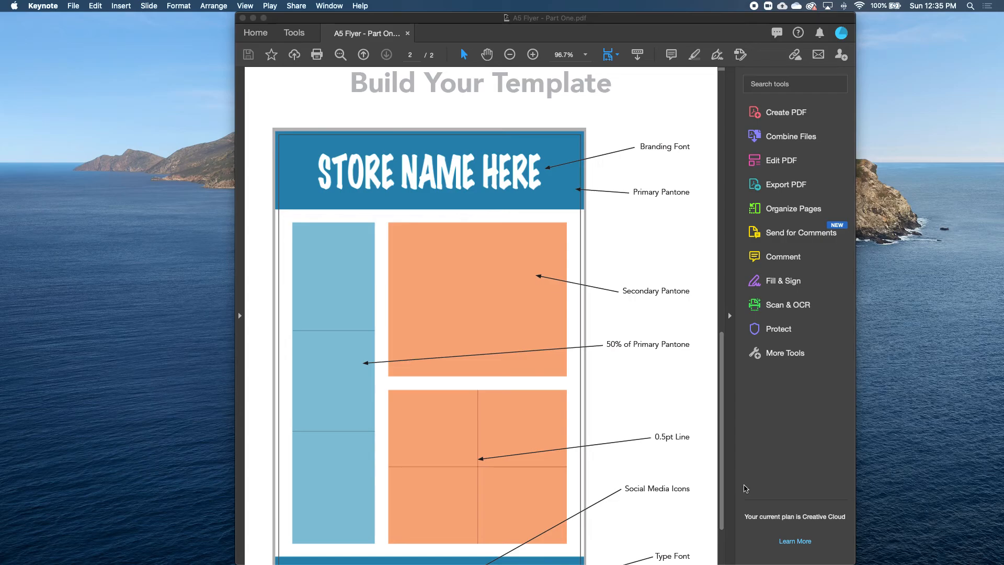
{"action": "left_click", "coordinate": [585, 54]}
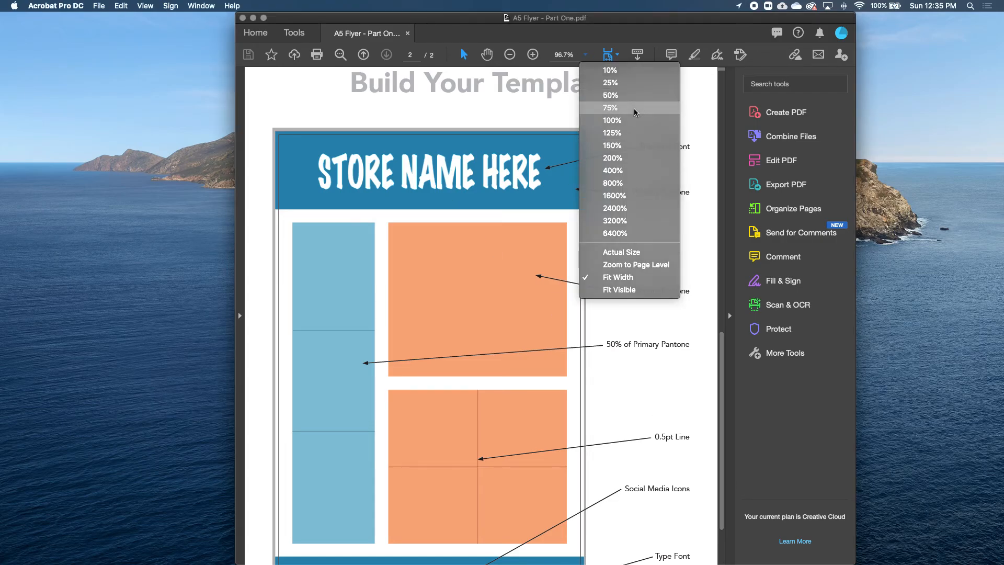
{"action": "left_click", "coordinate": [634, 108]}
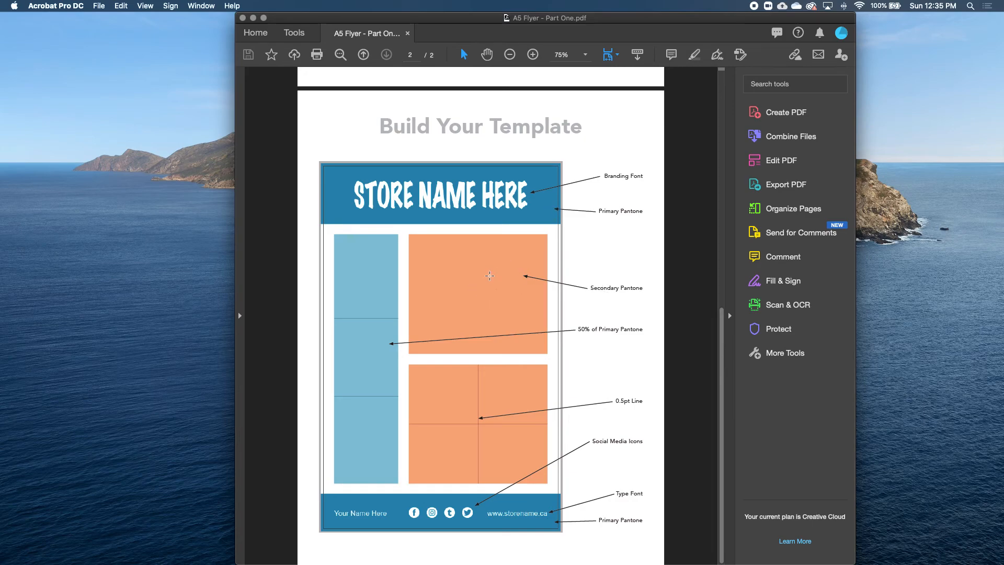
{"action": "left_click", "coordinate": [579, 331]}
{"action": "left_click_drag", "start_coordinate": [579, 331], "coordinate": [619, 331]}
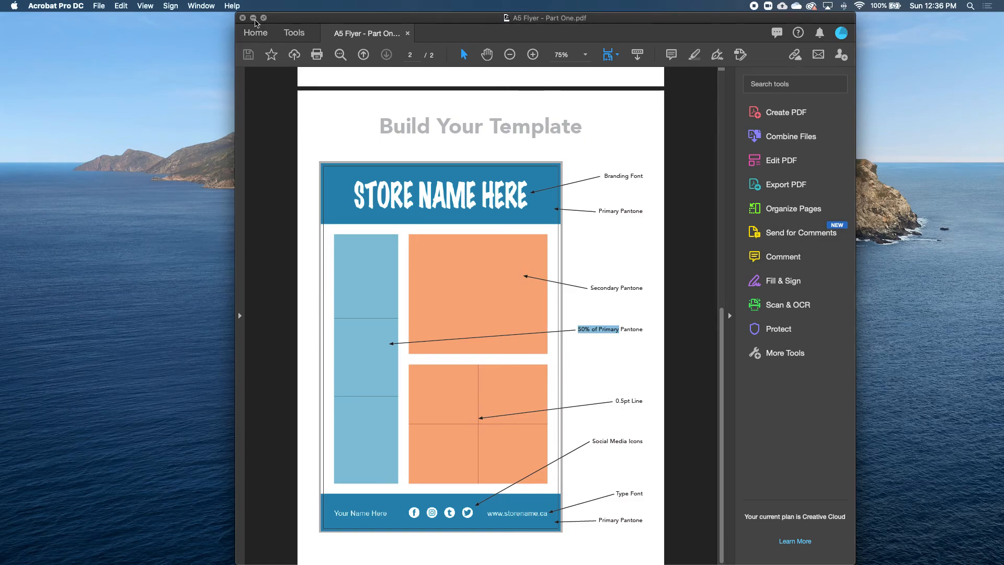
{"action": "left_click", "coordinate": [253, 18]}
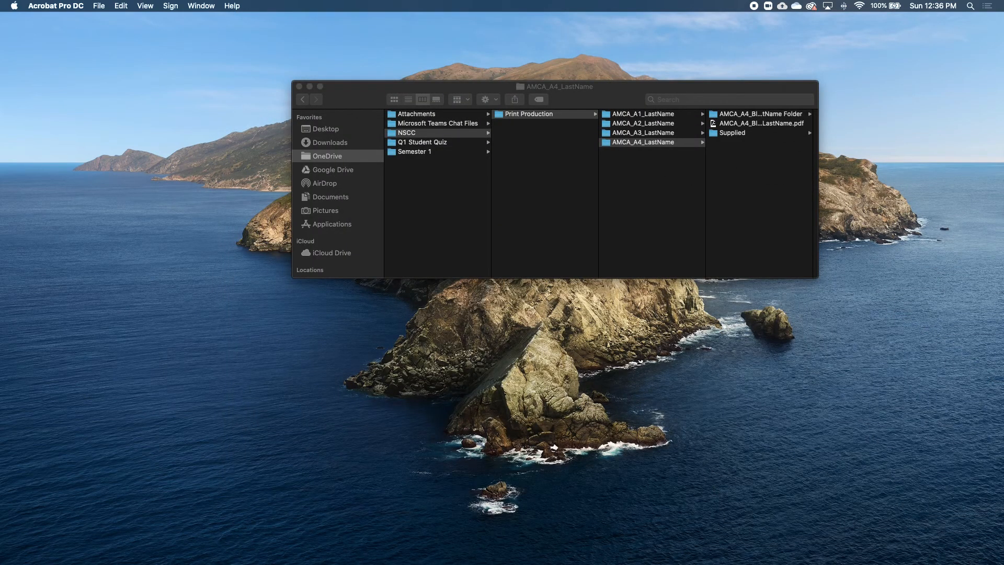
- Create a folder named AMCA_A5_LastName on the Desktop
{"action": "left_click", "coordinate": [324, 130]}
{"action": "left_click", "coordinate": [325, 130]}
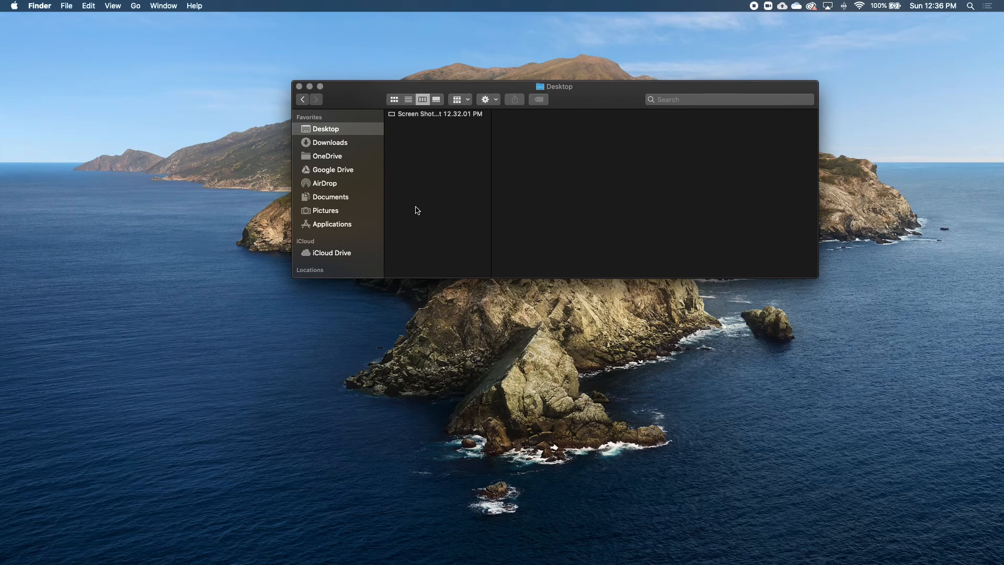
{"action": "right_click", "coordinate": [413, 189]}
{"action": "left_click", "coordinate": [435, 193]}
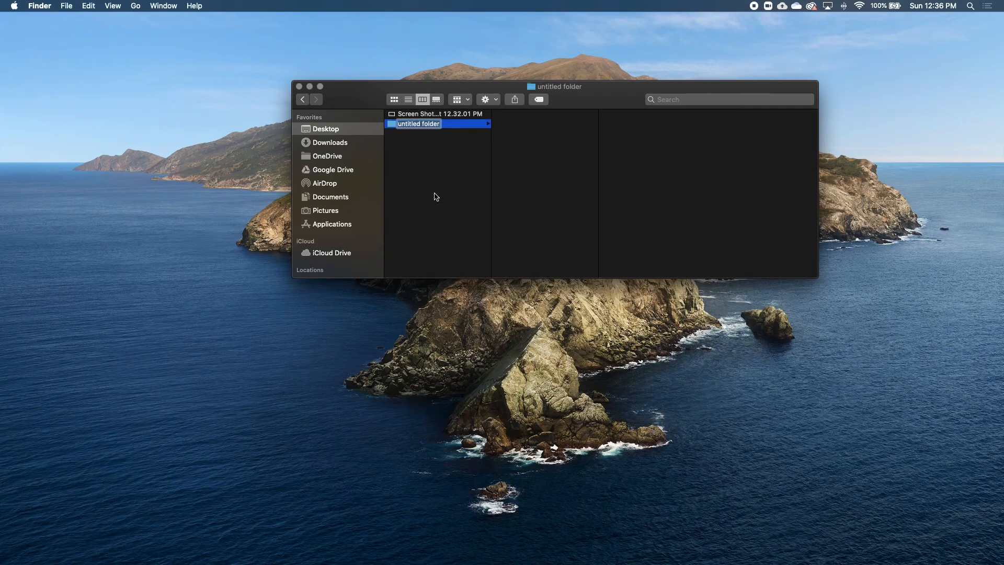
{"action": "type", "text": "AMCA_A5_LastName"}
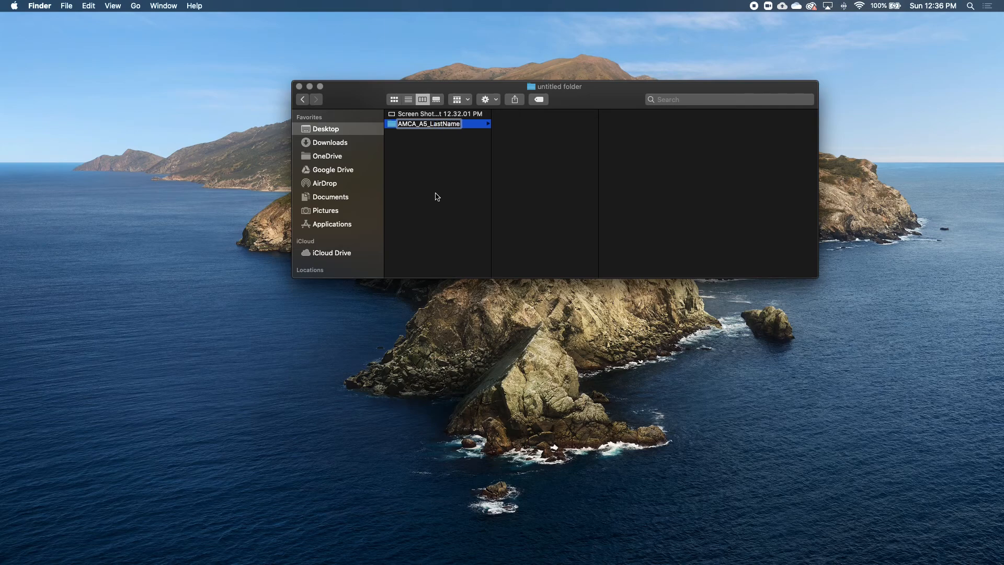
{"action": "key", "text": "Return"}
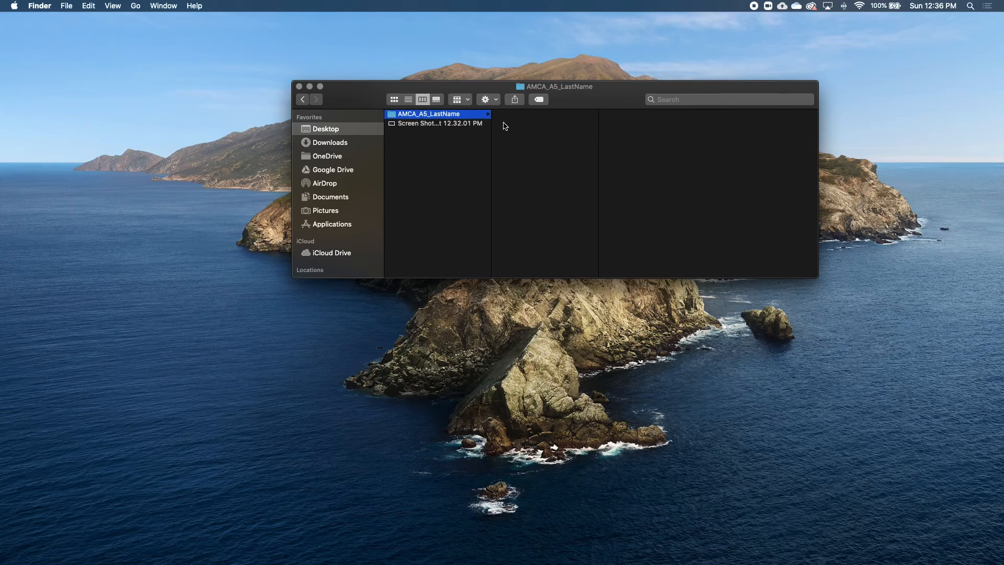
- Create a subfolder named Supplied inside AMCA_A5_LastName
{"action": "right_click", "coordinate": [505, 126]}
{"action": "left_click", "coordinate": [515, 129]}
{"action": "type", "text": "Supplied"}
{"action": "key", "text": "Return"}
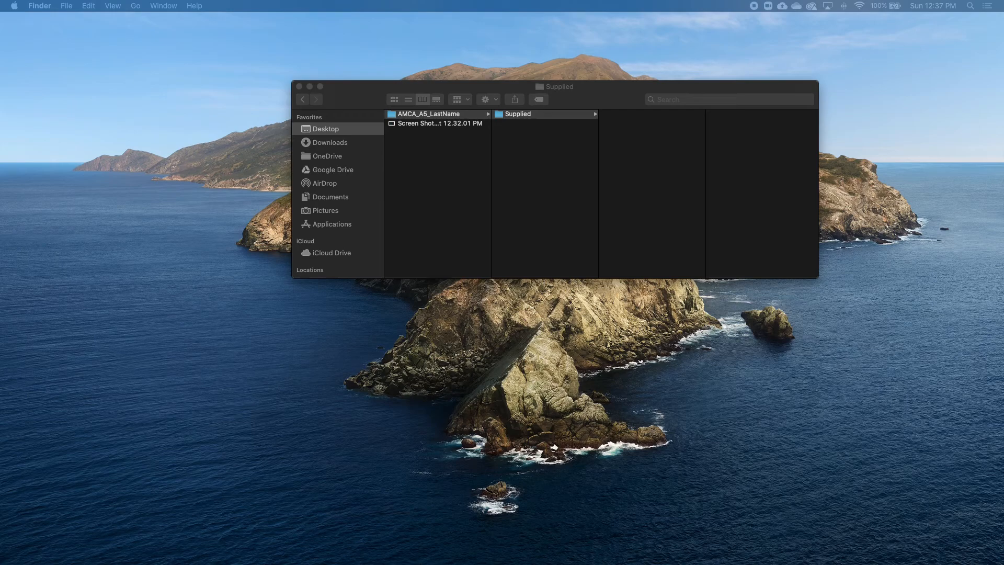
- Bring in a second Finder window and browse AMCA_A4_LastName down to the A4 Supplied Photos folder inside Supplied
{"action": "left_click_drag", "start_coordinate": [1003, 194], "coordinate": [736, 237]}
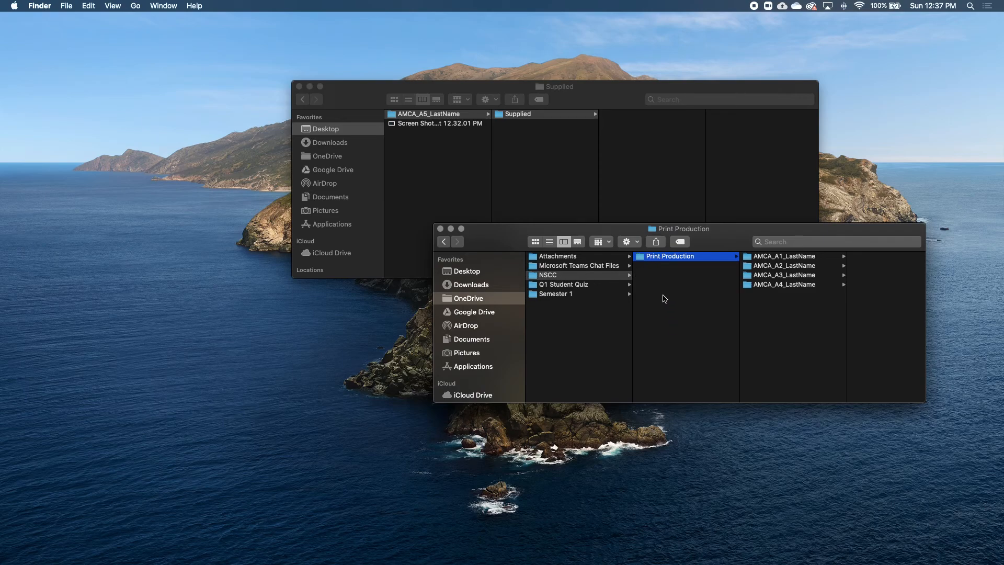
{"action": "left_click", "coordinate": [772, 286]}
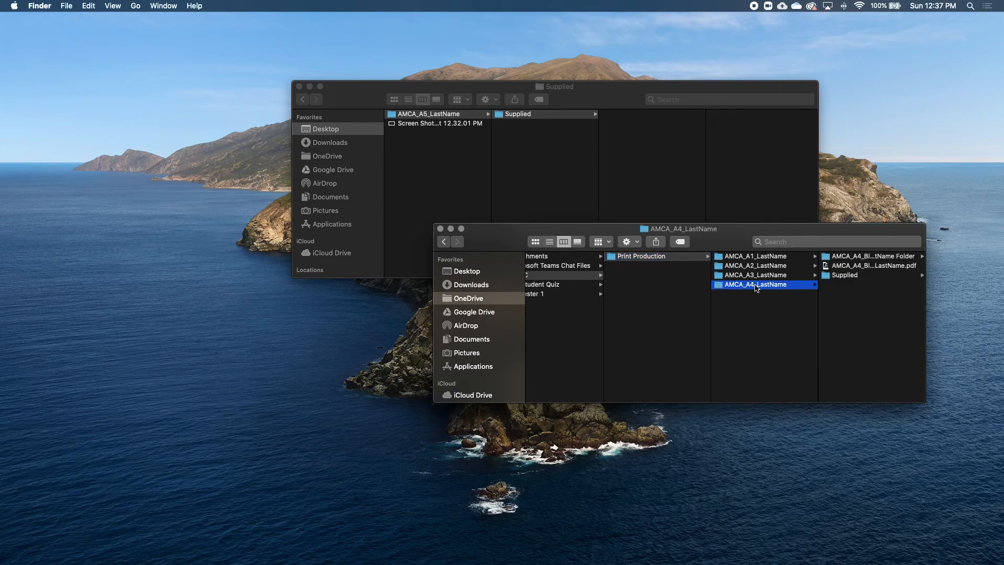
{"action": "left_click", "coordinate": [844, 259]}
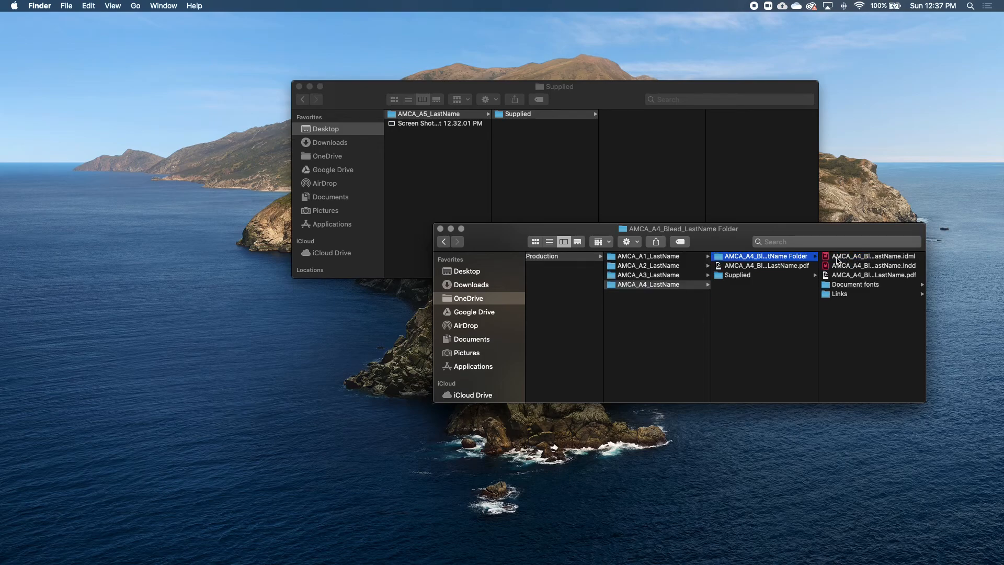
{"action": "left_click", "coordinate": [779, 267]}
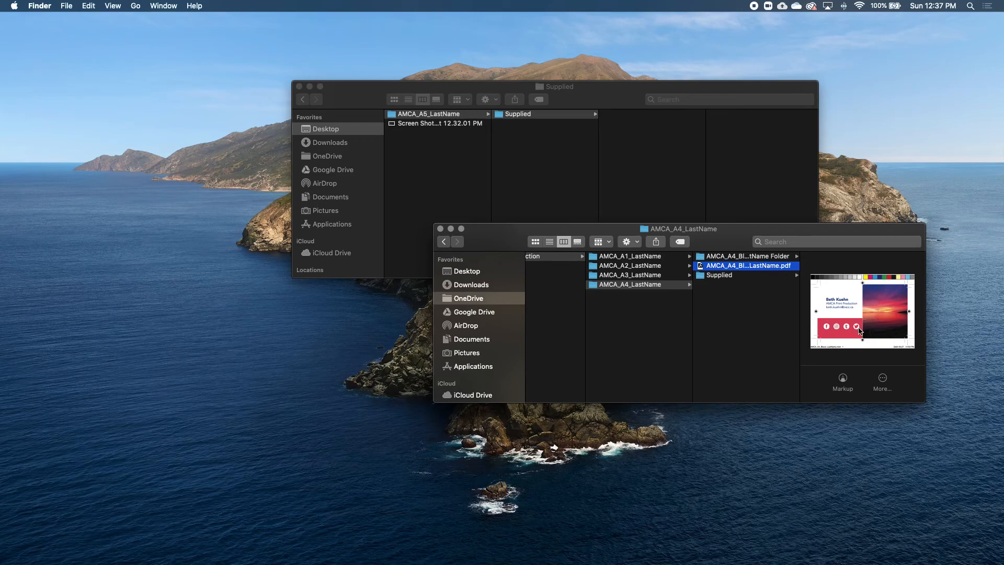
{"action": "left_click", "coordinate": [718, 278]}
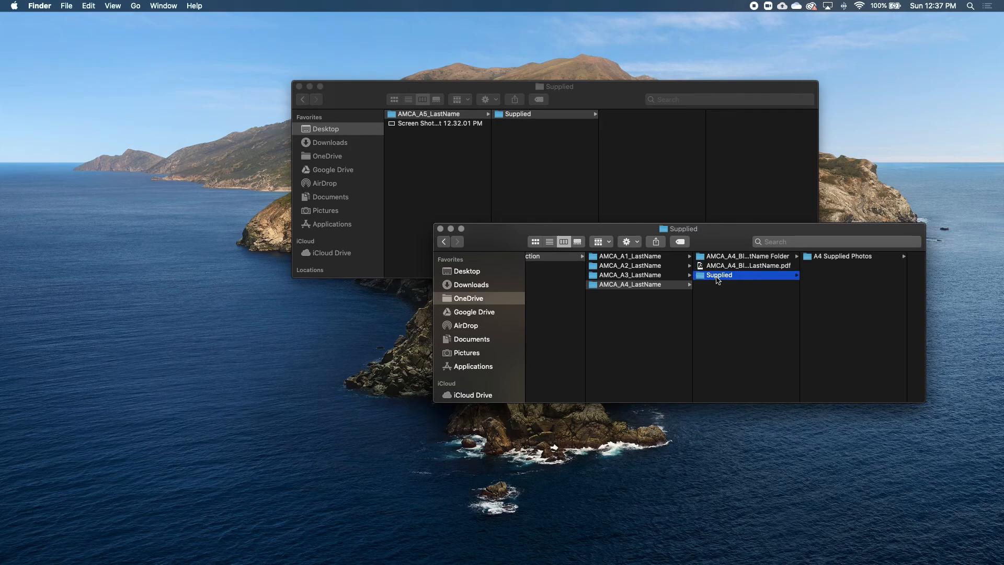
{"action": "left_click", "coordinate": [833, 259]}
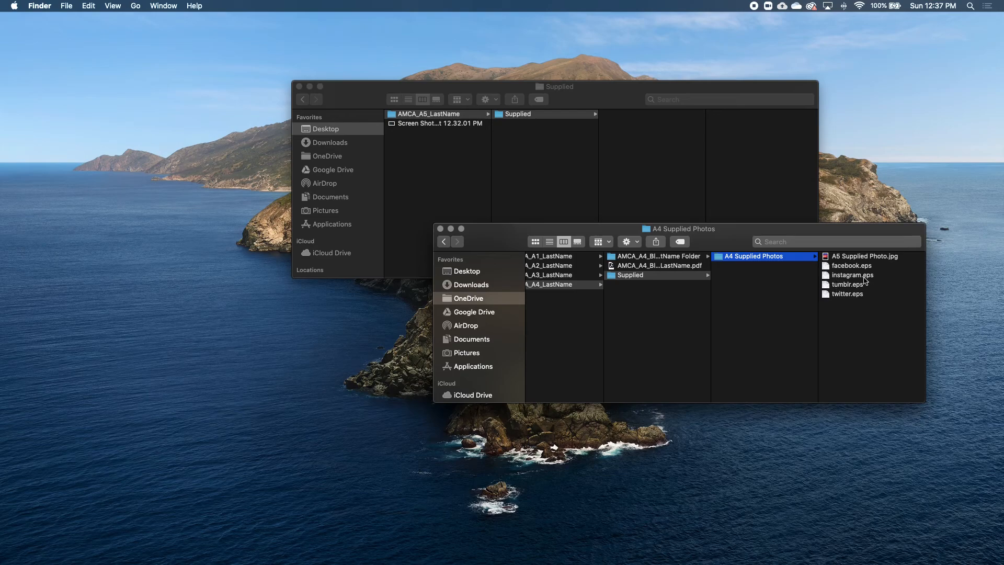
- Copy facebook.eps, instagram.eps, tumblr.eps and twitter.eps from A4 Supplied Photos into the Supplied folder of AMCA_A5_LastName
{"action": "left_click_drag", "start_coordinate": [850, 308], "coordinate": [846, 272]}
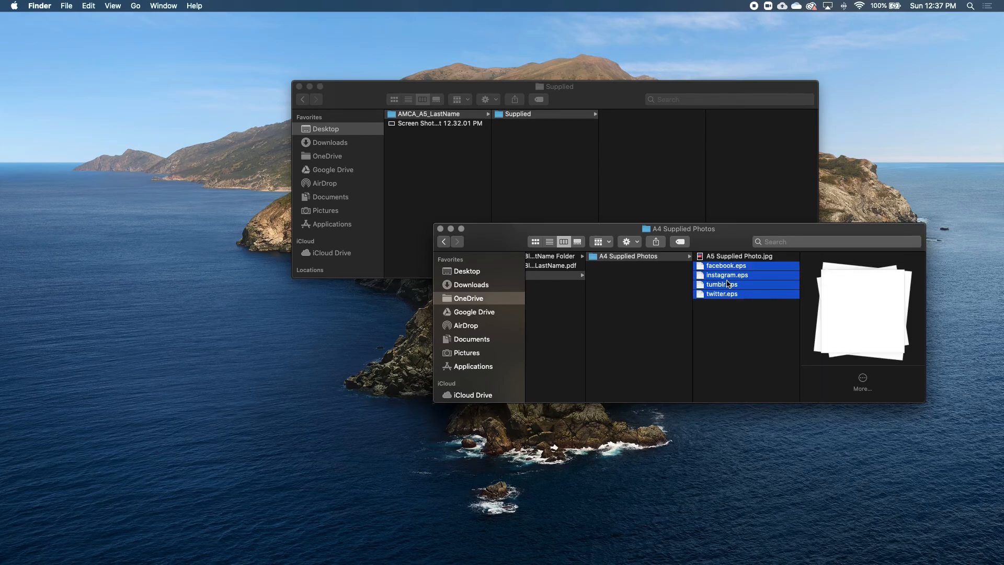
{"action": "right_click", "coordinate": [728, 283]}
{"action": "mouse_move", "coordinate": [756, 310]}
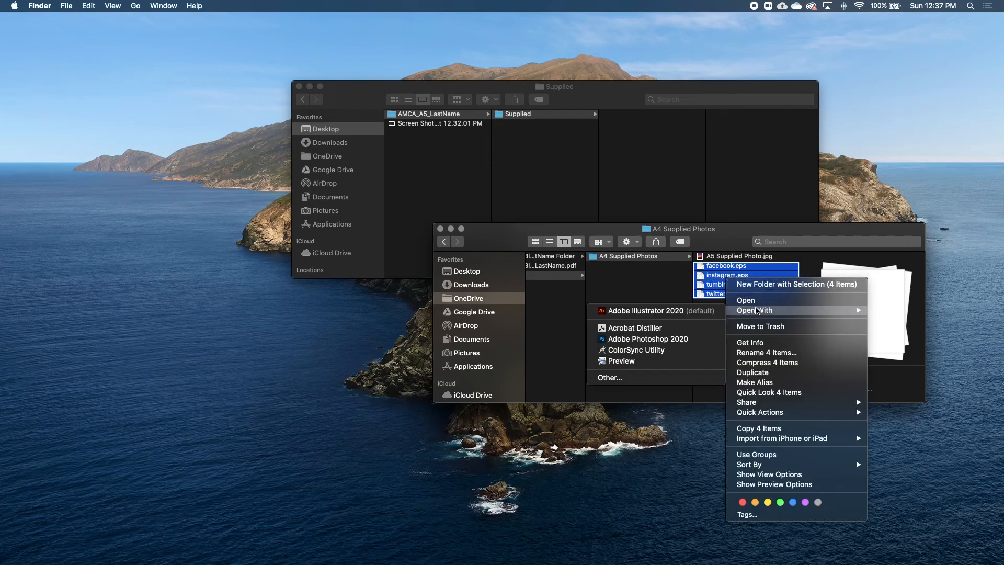
{"action": "mouse_move", "coordinate": [771, 404]}
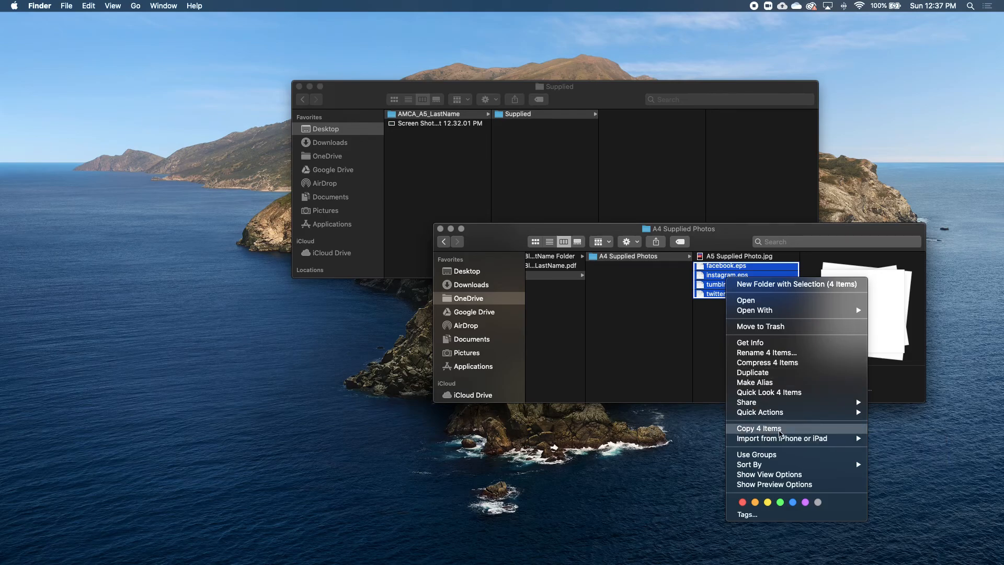
{"action": "left_click", "coordinate": [780, 433]}
{"action": "left_click", "coordinate": [511, 134]}
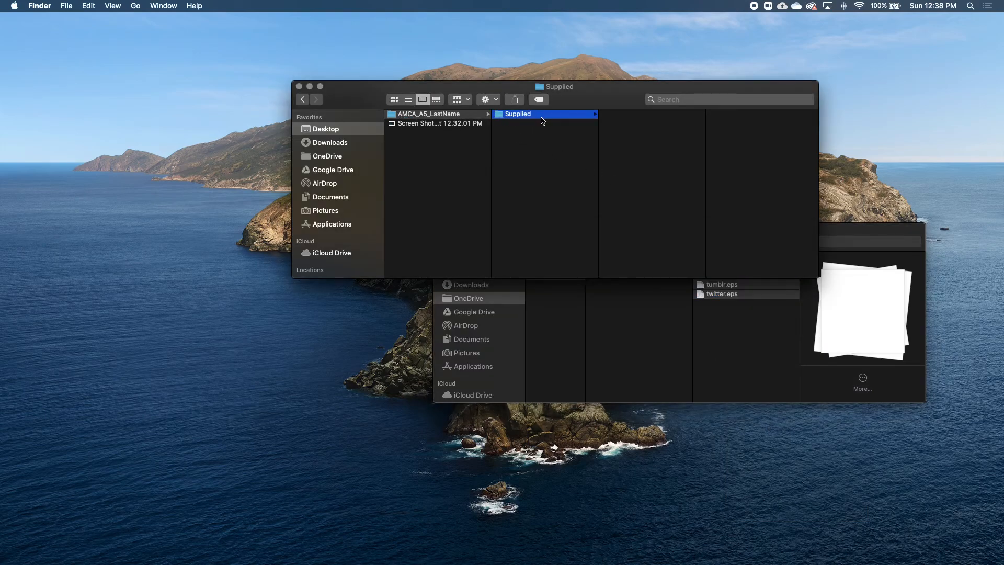
{"action": "right_click", "coordinate": [613, 128]}
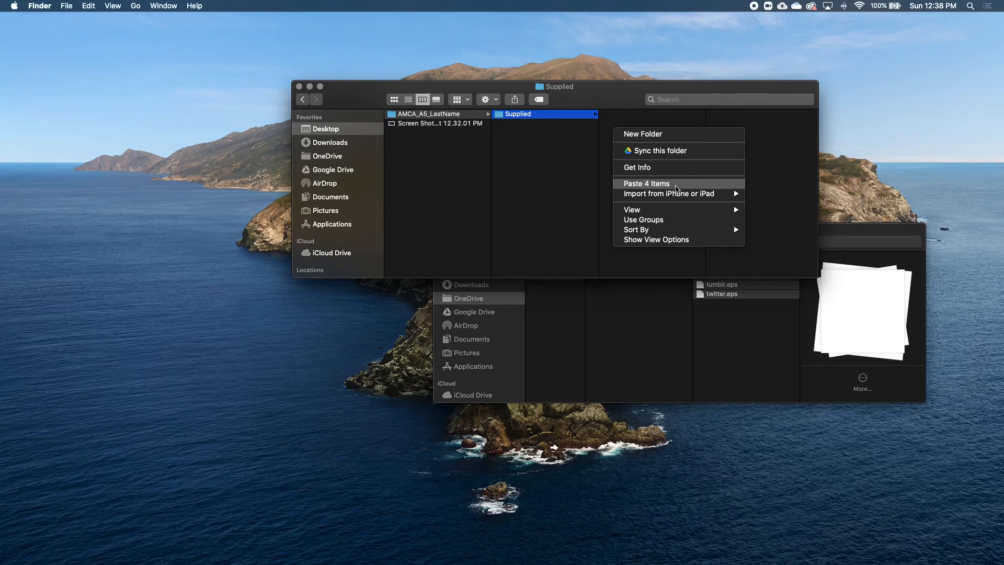
{"action": "left_click", "coordinate": [676, 185]}
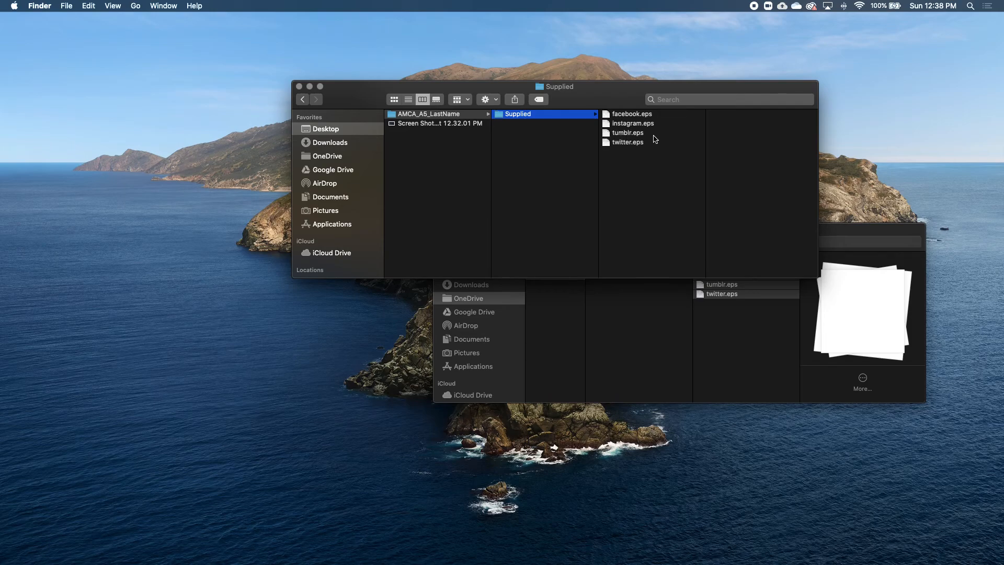
- Close both Finder windows and minimise the Keynote presentation
{"action": "left_click", "coordinate": [723, 309]}
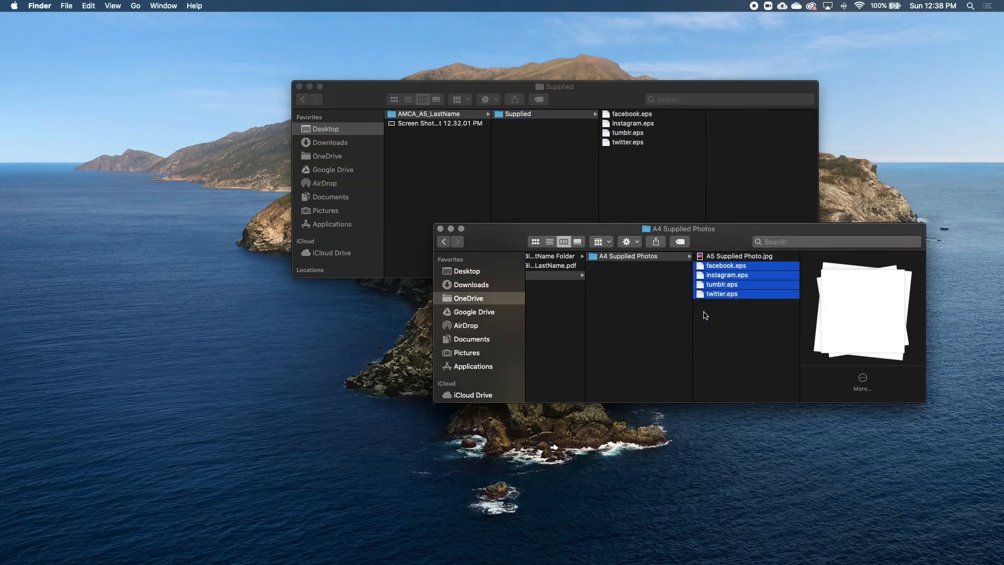
{"action": "left_click", "coordinate": [440, 229]}
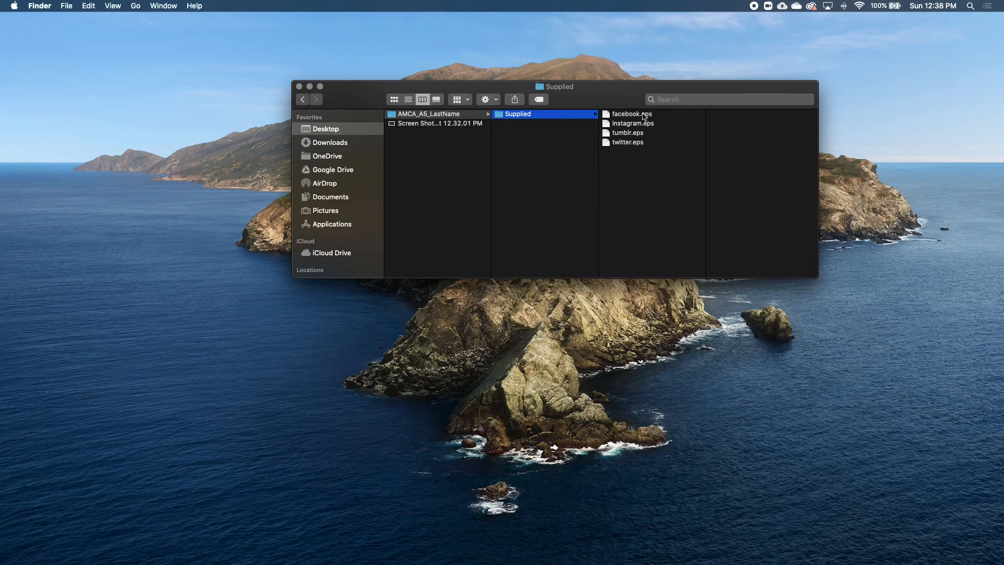
{"action": "scroll", "coordinate": [662, 237], "scroll_direction": "left", "scroll_amount": 1}
{"action": "left_click", "coordinate": [299, 87]}
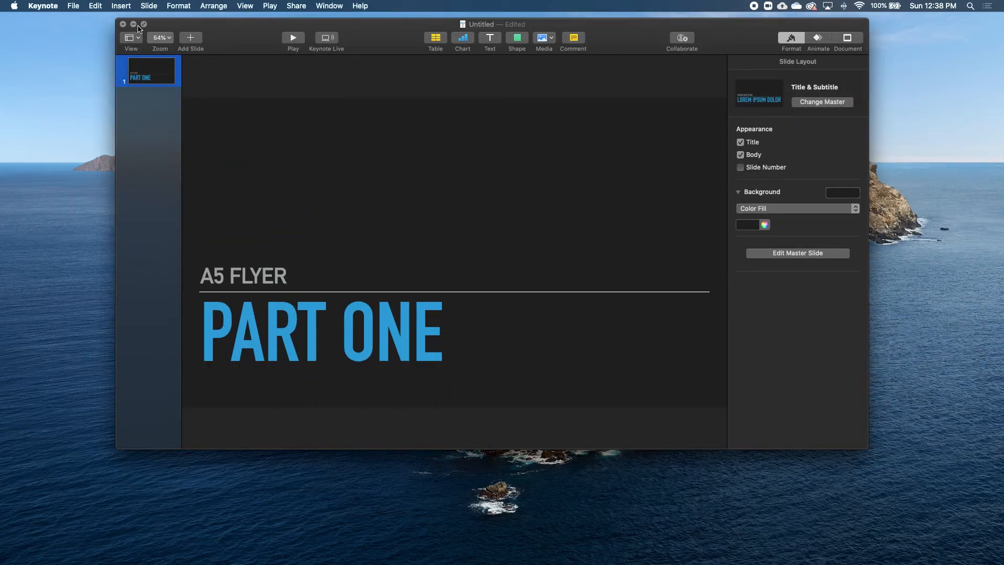
{"action": "left_click", "coordinate": [133, 24]}
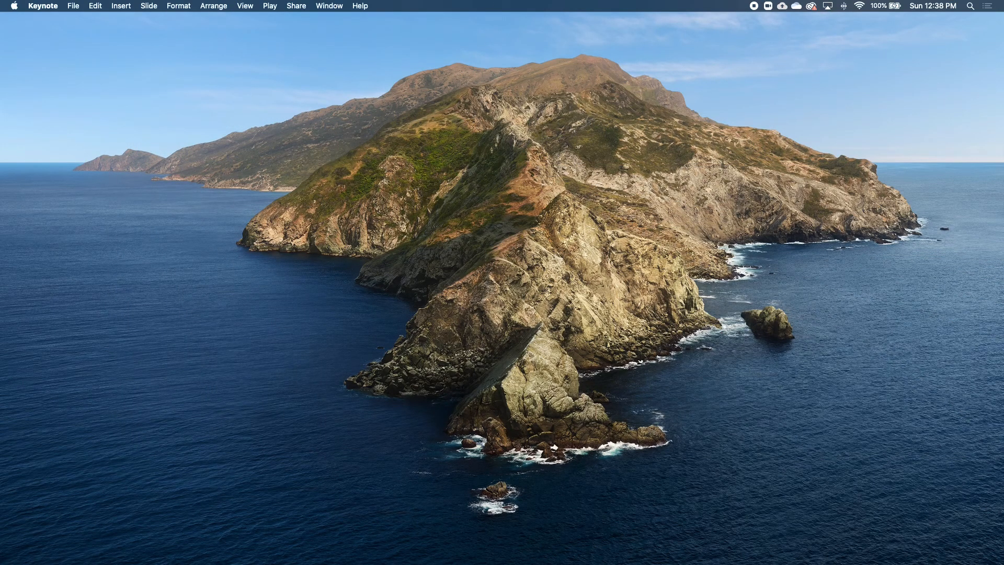
- Return the assignment PDF to its first page and move its window onto the other display
{"action": "scroll", "coordinate": [580, 281], "scroll_direction": "up", "scroll_amount": 15}
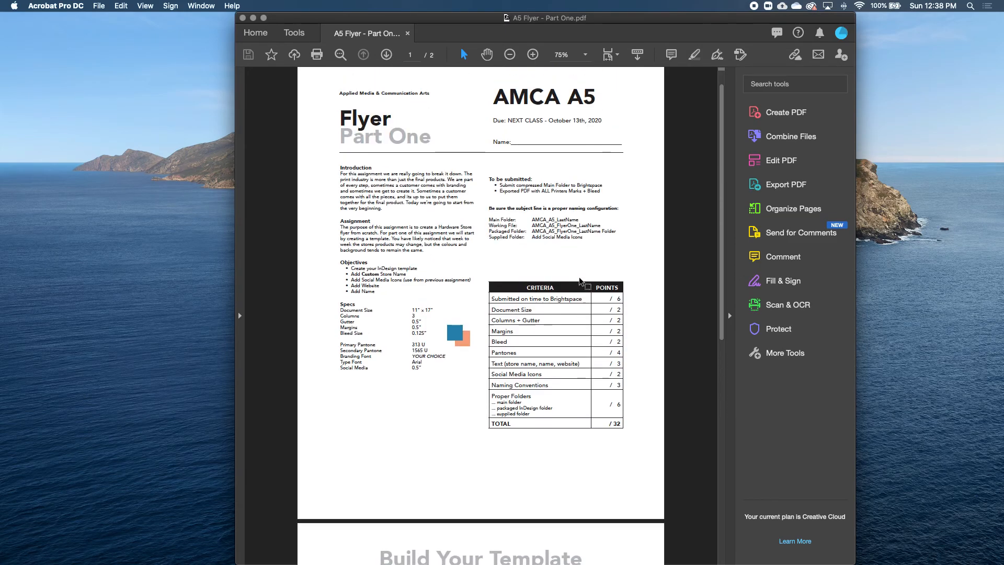
{"action": "scroll", "coordinate": [585, 279], "scroll_direction": "up", "scroll_amount": 2}
{"action": "left_click_drag", "start_coordinate": [448, 20], "coordinate": [1003, 21]}
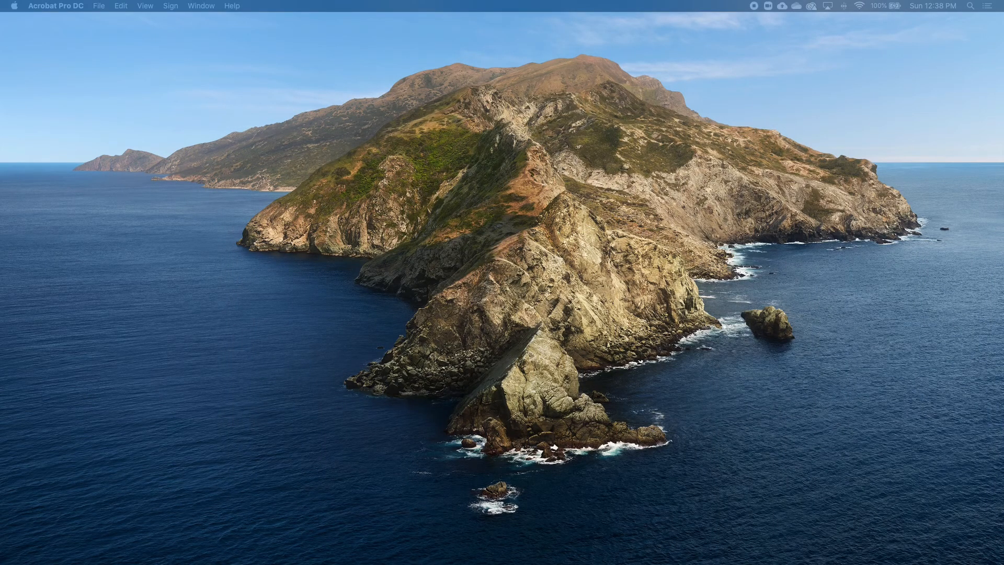
- Switch to Adobe InDesign, start a new document and bring the New Document dialog into view
{"action": "key", "text": "super+Tab"}
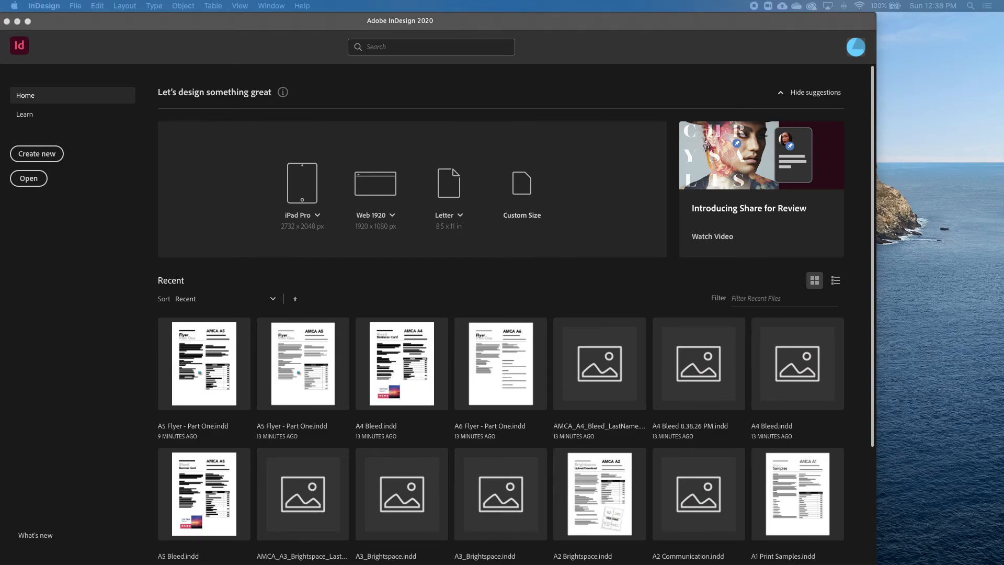
{"action": "left_click", "coordinate": [46, 158]}
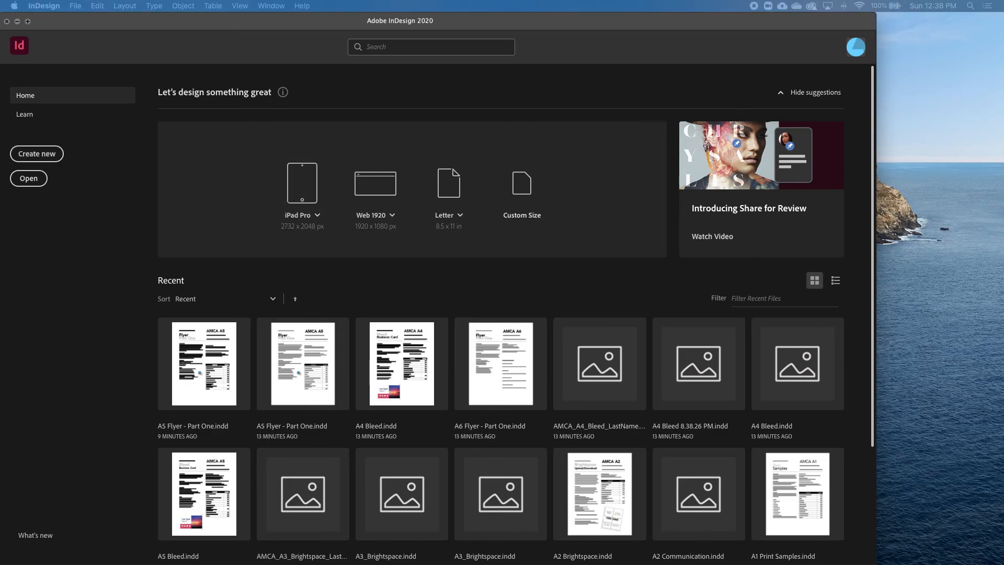
{"action": "left_click_drag", "start_coordinate": [674, 105], "coordinate": [522, 122]}
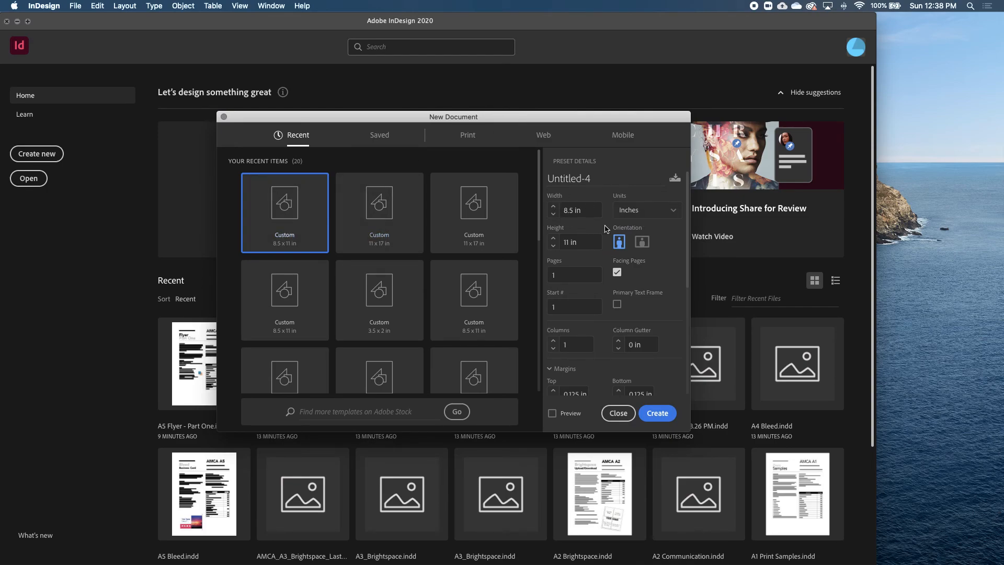
- Set the new document's width to 11 in and its height to 17 in
{"action": "left_click", "coordinate": [589, 210]}
{"action": "type", "text": "8.875"}
{"action": "key", "text": "Return"}
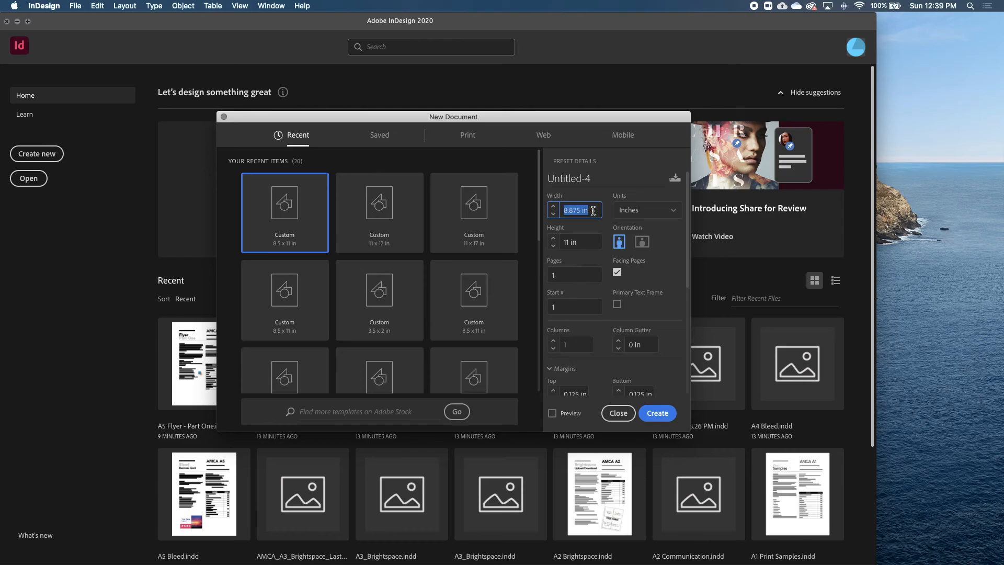
{"action": "type", "text": "11"}
{"action": "key", "text": "Tab"}
{"action": "type", "text": "17"}
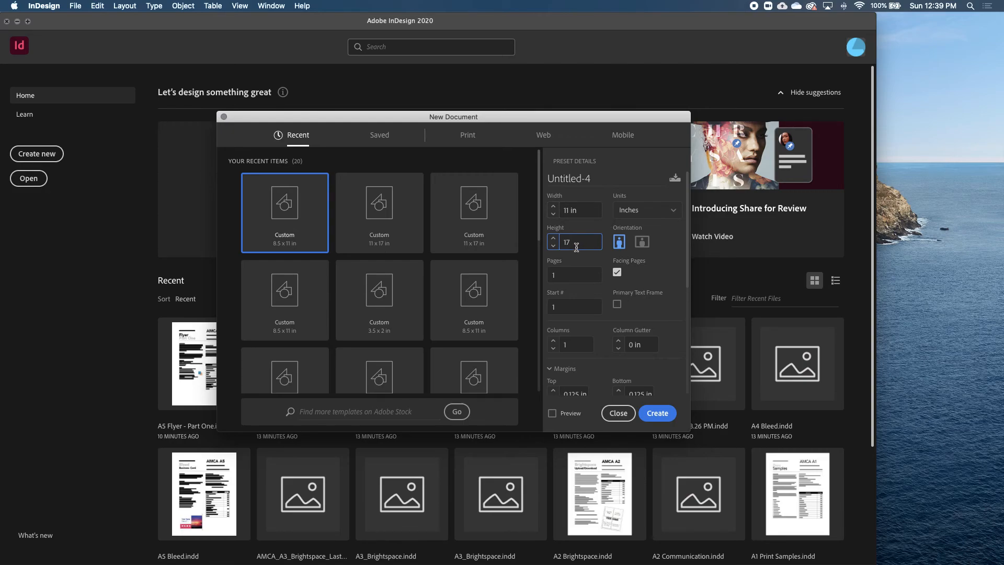
- Set the new document's height to 16.5 in and turn off facing pages
{"action": "key", "text": "BackSpace"}
{"action": "type", "text": "6.5 in"}
{"action": "scroll", "coordinate": [621, 288], "scroll_direction": "down", "scroll_amount": 1}
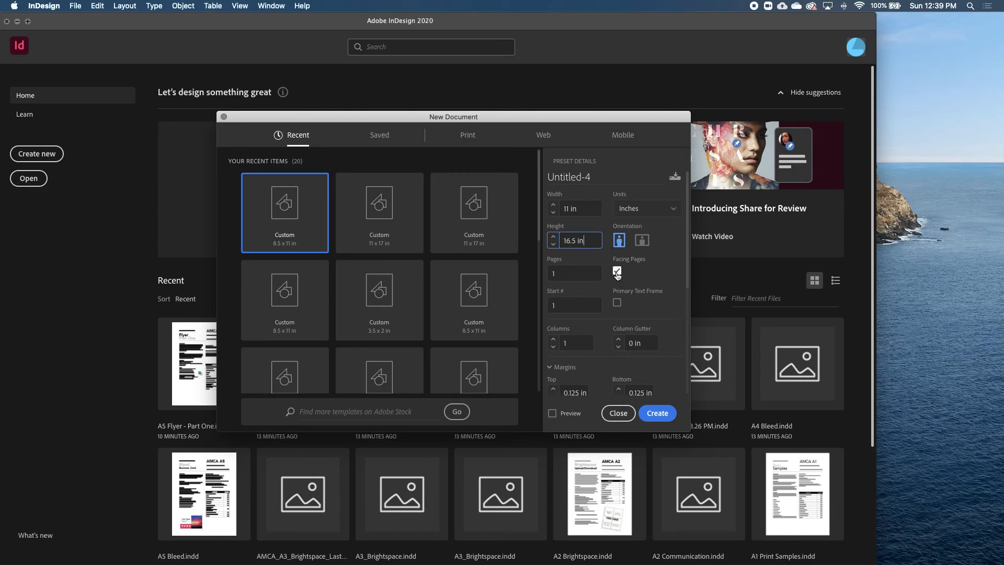
{"action": "left_click", "coordinate": [617, 271]}
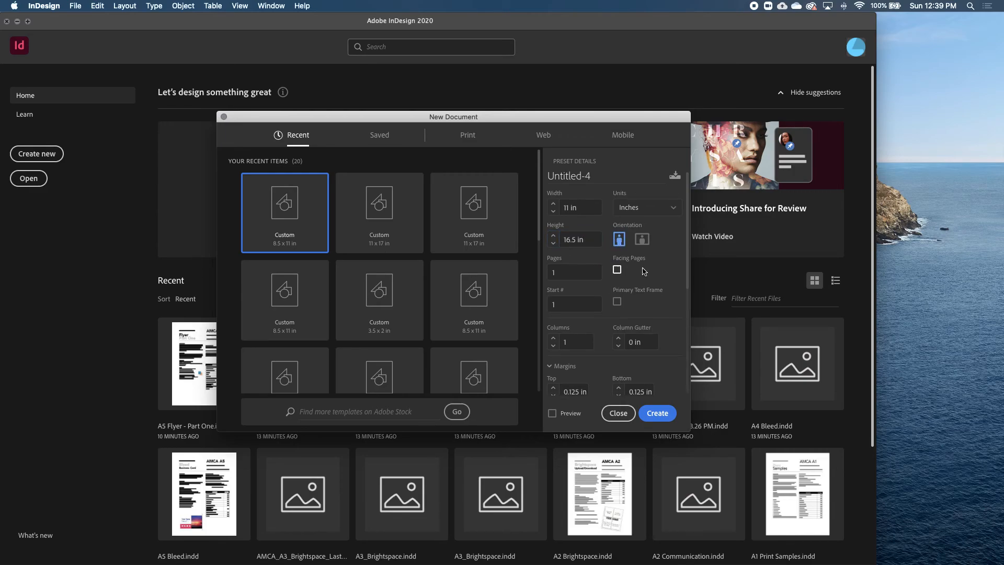
- Give the new document 3 columns with a 0.5 in column gutter
{"action": "scroll", "coordinate": [628, 261], "scroll_direction": "down", "scroll_amount": 5}
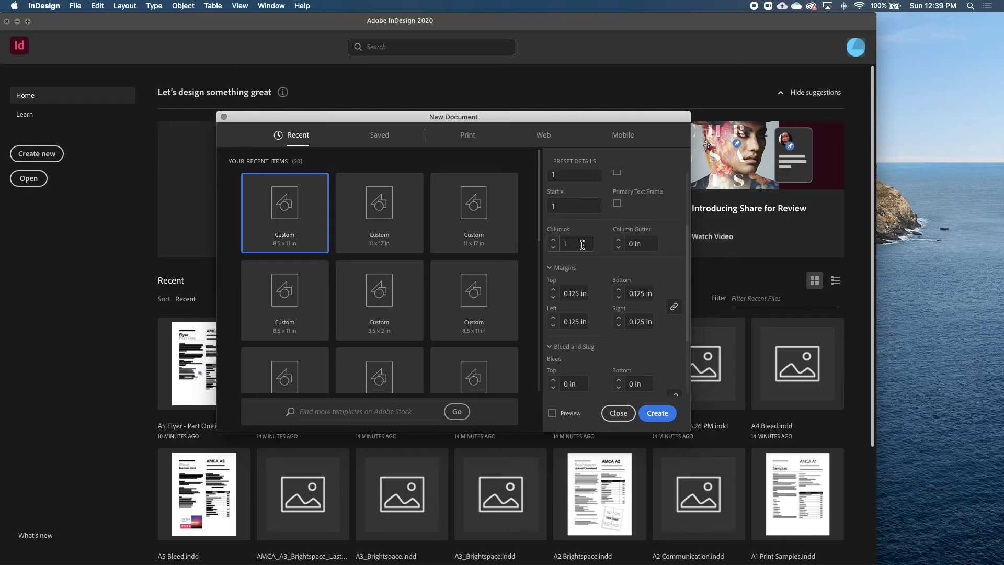
{"action": "left_click_drag", "start_coordinate": [571, 244], "coordinate": [552, 245]}
{"action": "type", "text": "3"}
{"action": "left_click", "coordinate": [626, 245]}
{"action": "type", "text": "0.5"}
{"action": "key", "text": "Tab"}
- Set all four linked margins of the new document to 0.5 in
{"action": "scroll", "coordinate": [651, 264], "scroll_direction": "down", "scroll_amount": 1}
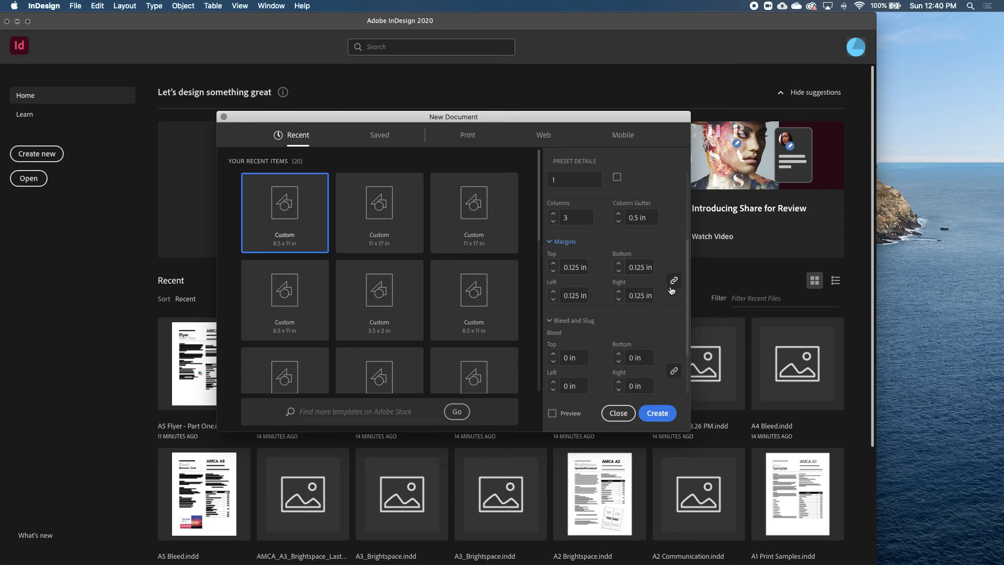
{"action": "left_click", "coordinate": [571, 269]}
{"action": "type", "text": "0.5"}
{"action": "key", "text": "Tab"}
- Set the bleed to 0.125 in on all sides and create the document
{"action": "scroll", "coordinate": [586, 267], "scroll_direction": "down", "scroll_amount": 3}
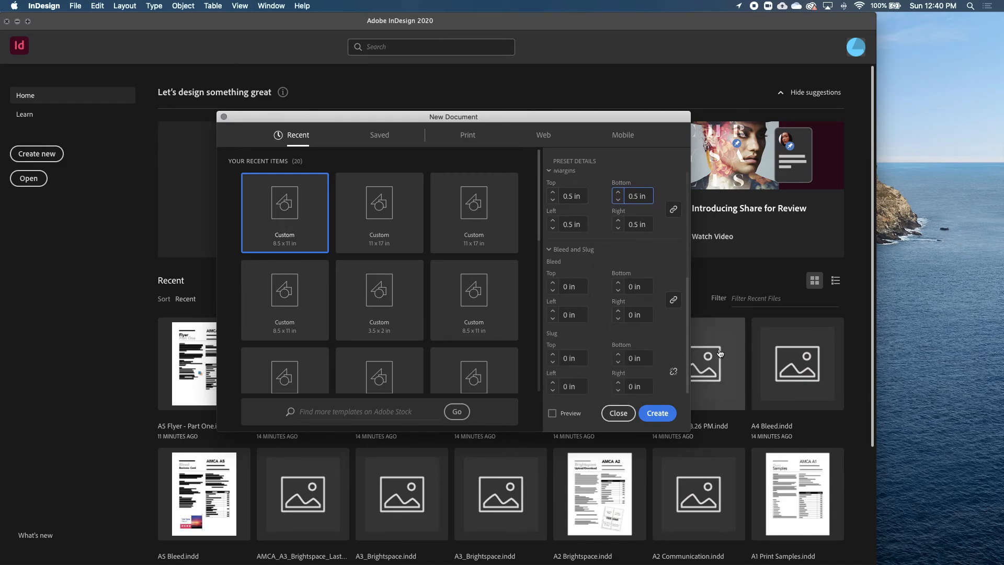
{"action": "left_click", "coordinate": [569, 285]}
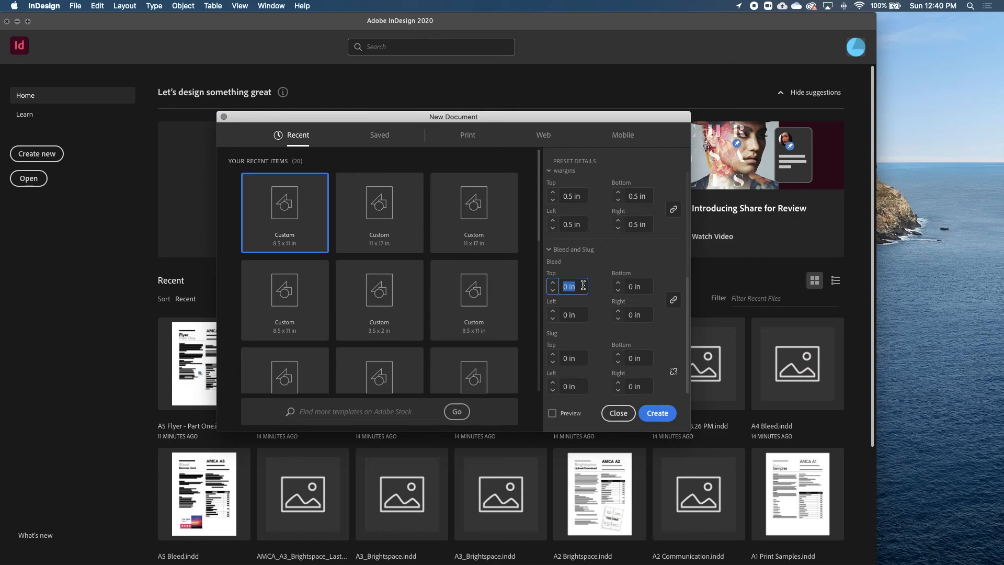
{"action": "type", "text": "0.125"}
{"action": "key", "text": "Tab"}
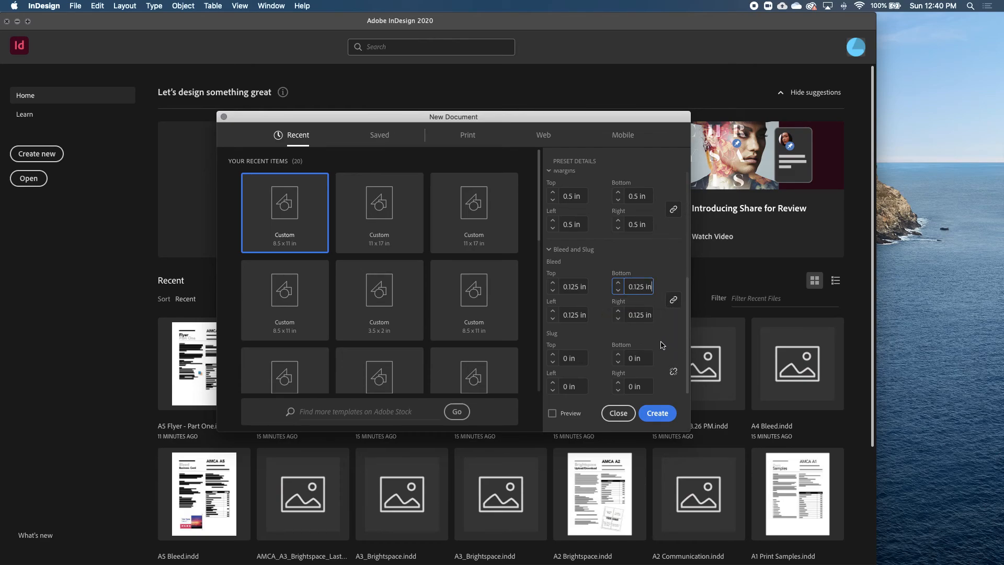
{"action": "left_click", "coordinate": [664, 417]}
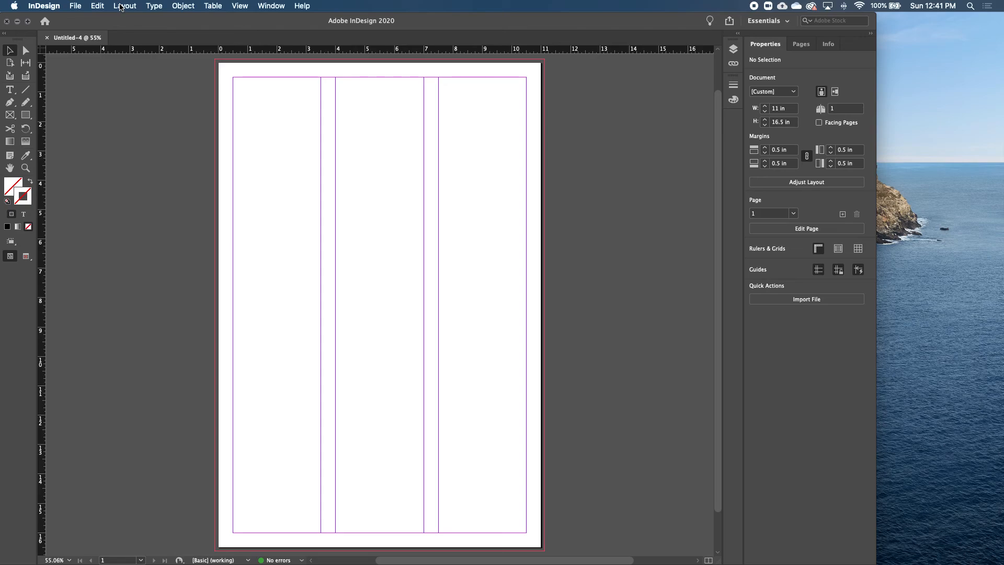
- Examine the document's current settings in the Margins and Columns dialog and dismiss it
{"action": "left_click", "coordinate": [122, 7]}
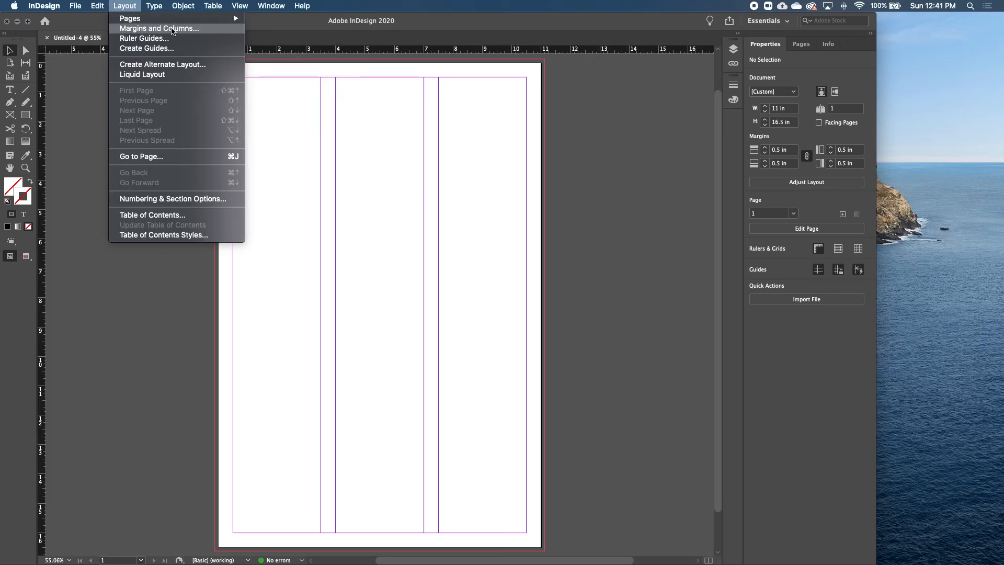
{"action": "left_click", "coordinate": [173, 29]}
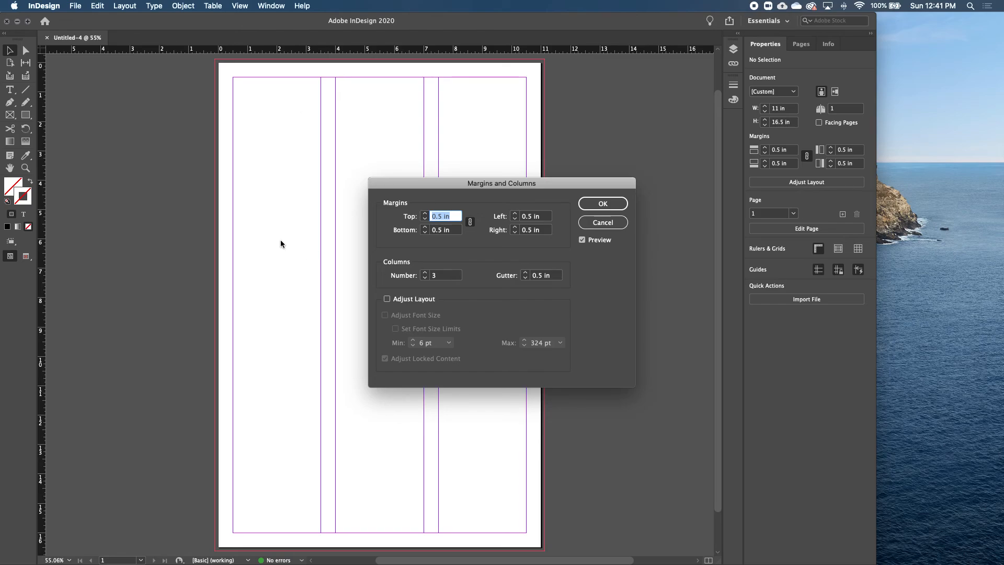
{"action": "left_click", "coordinate": [125, 6]}
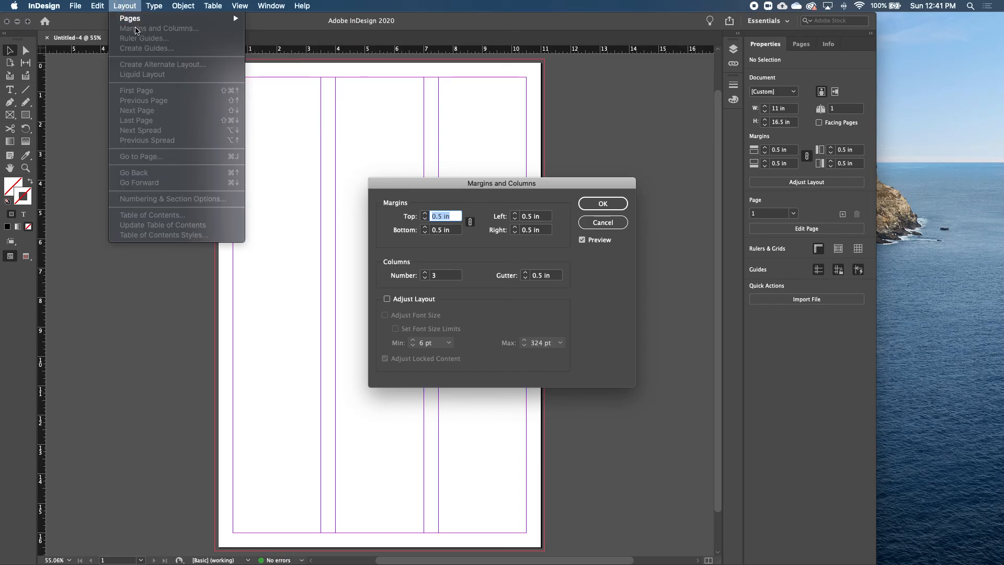
{"action": "left_click", "coordinate": [539, 256]}
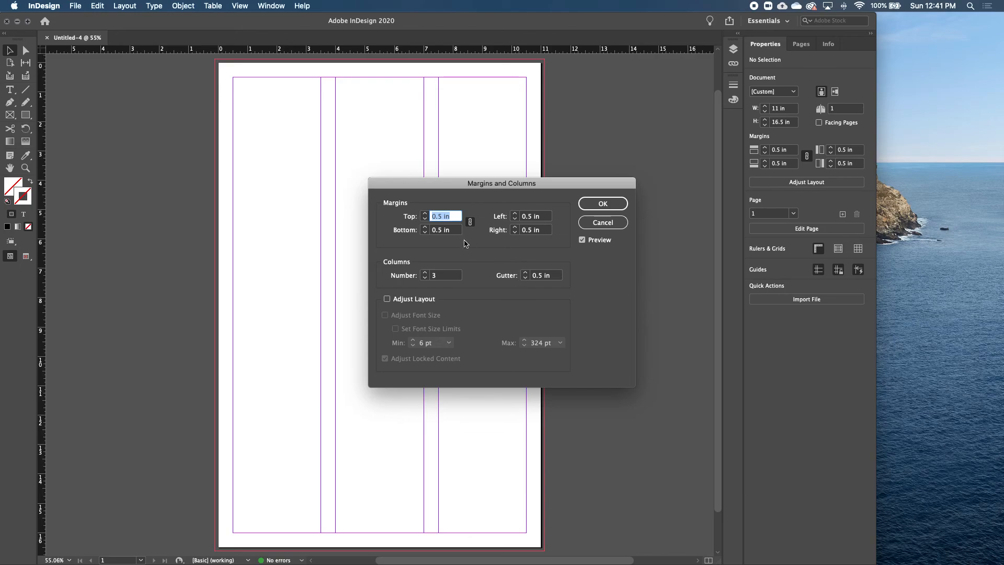
{"action": "left_click", "coordinate": [603, 223]}
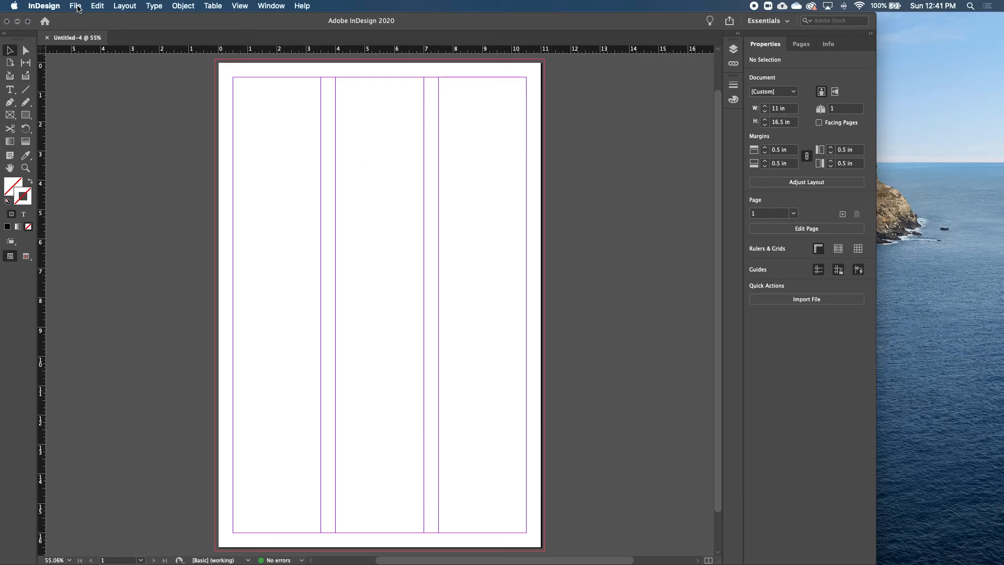
- Change the page height to 17 in through Document Setup, show the bleed and slug values, and apply the setup
{"action": "left_click", "coordinate": [77, 7]}
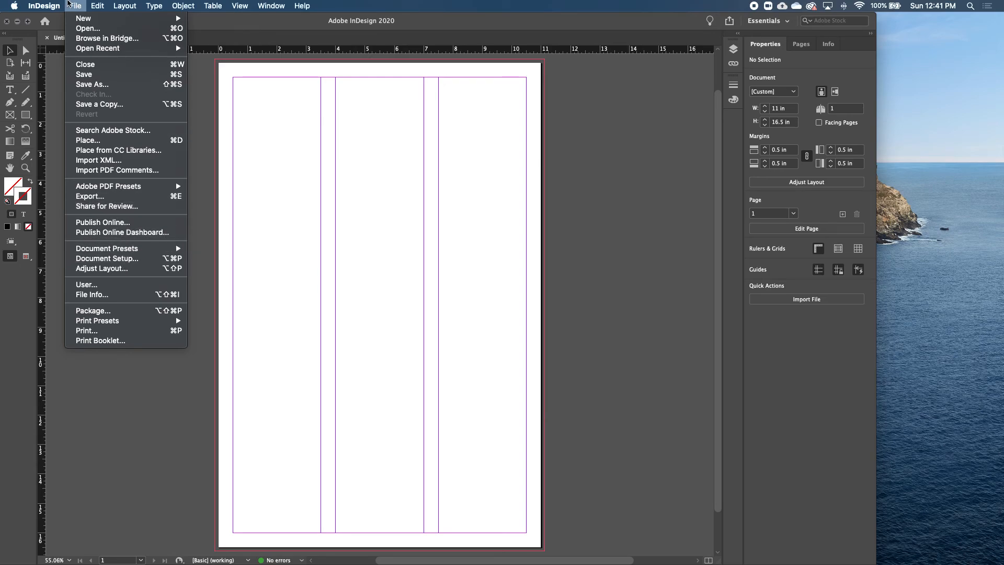
{"action": "left_click", "coordinate": [102, 261]}
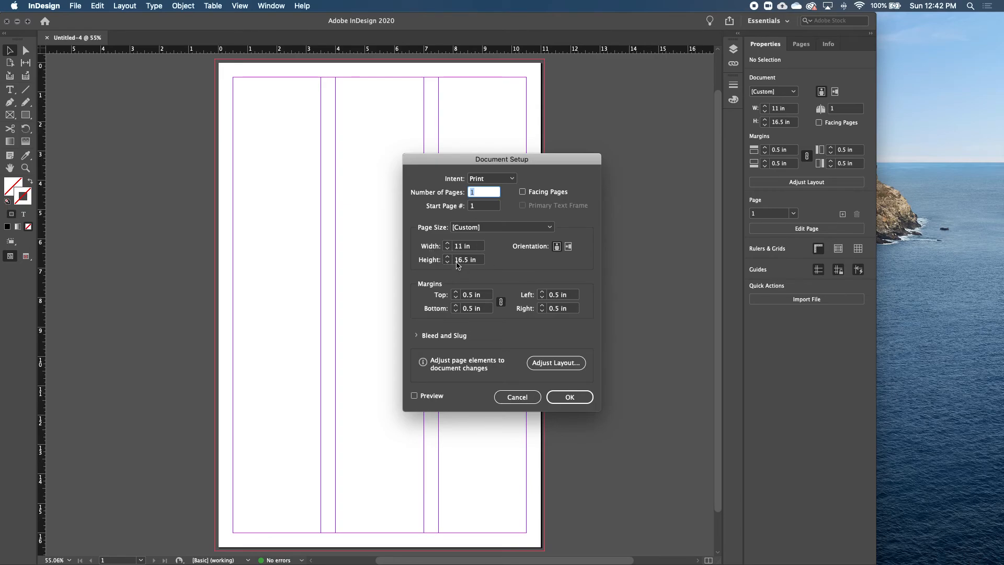
{"action": "left_click", "coordinate": [461, 260]}
{"action": "triple_click", "coordinate": [478, 259]}
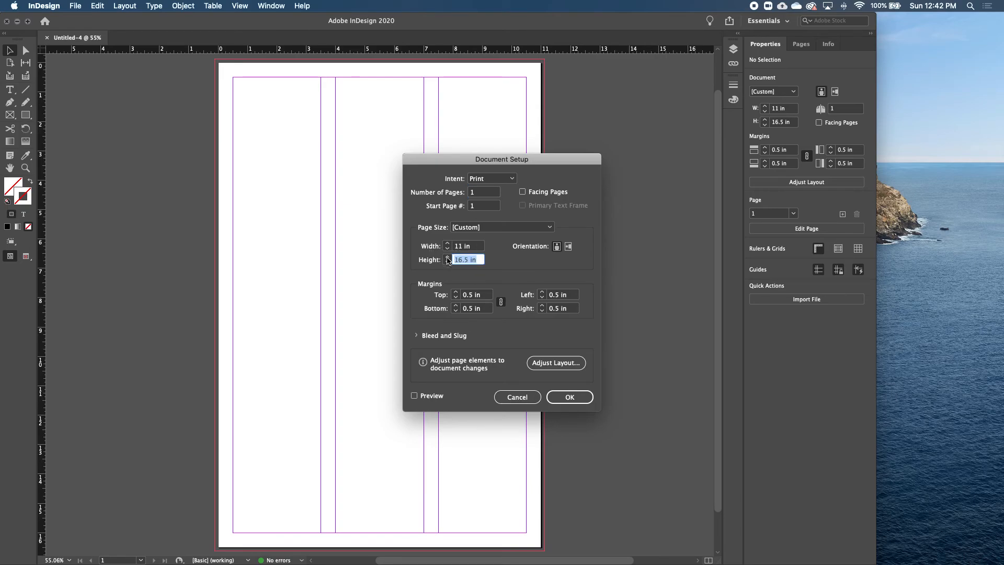
{"action": "type", "text": "17"}
{"action": "key", "text": "Tab"}
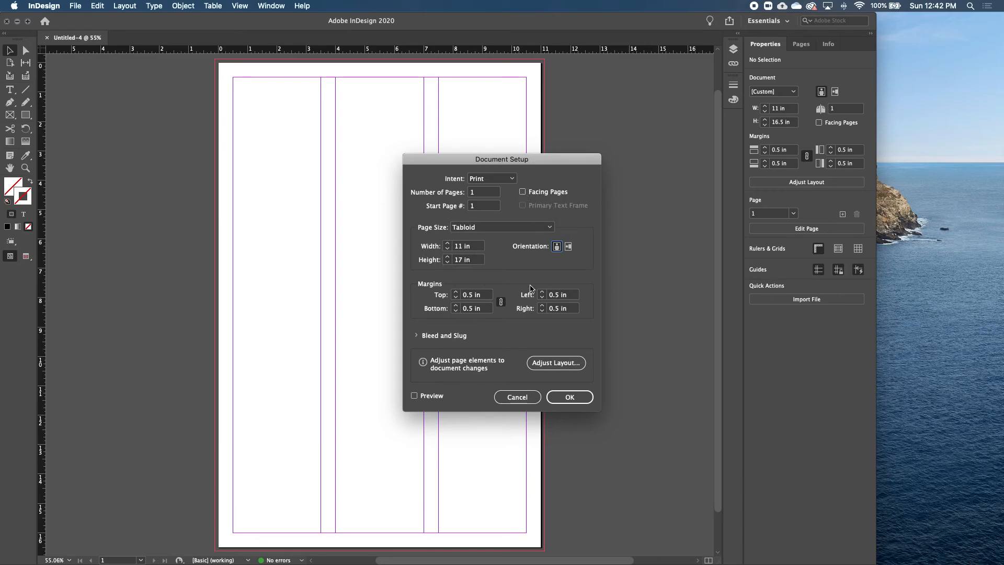
{"action": "left_click", "coordinate": [413, 337]}
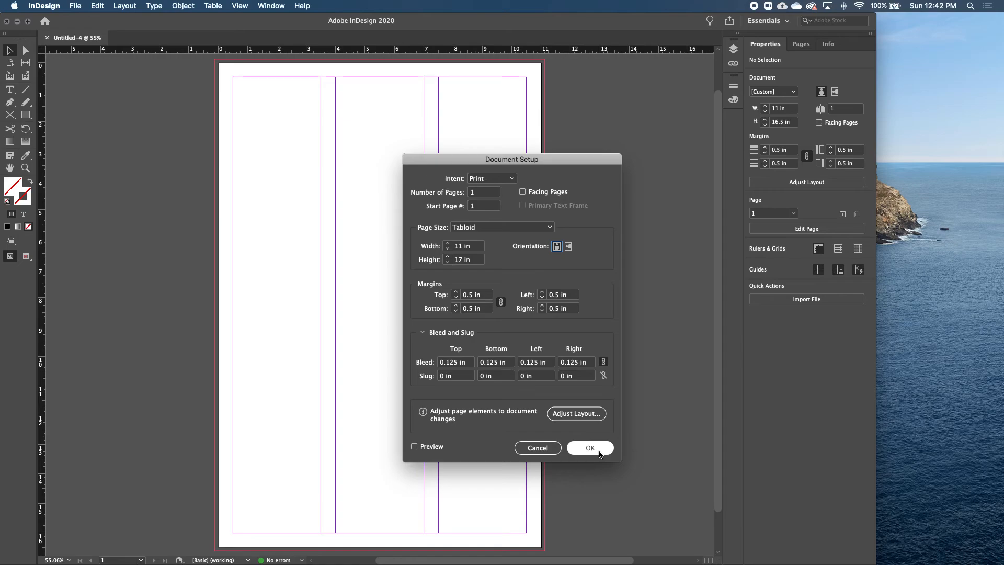
{"action": "left_click", "coordinate": [590, 449]}
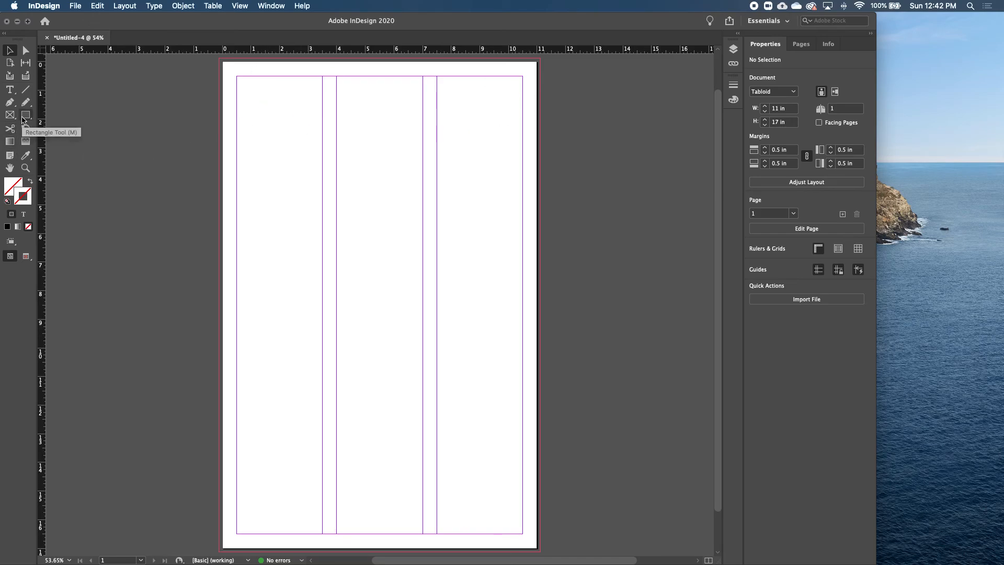
- Draw a rectangle about 3.68 in wide and 1.04 in high near the top of the page
{"action": "left_click", "coordinate": [23, 119]}
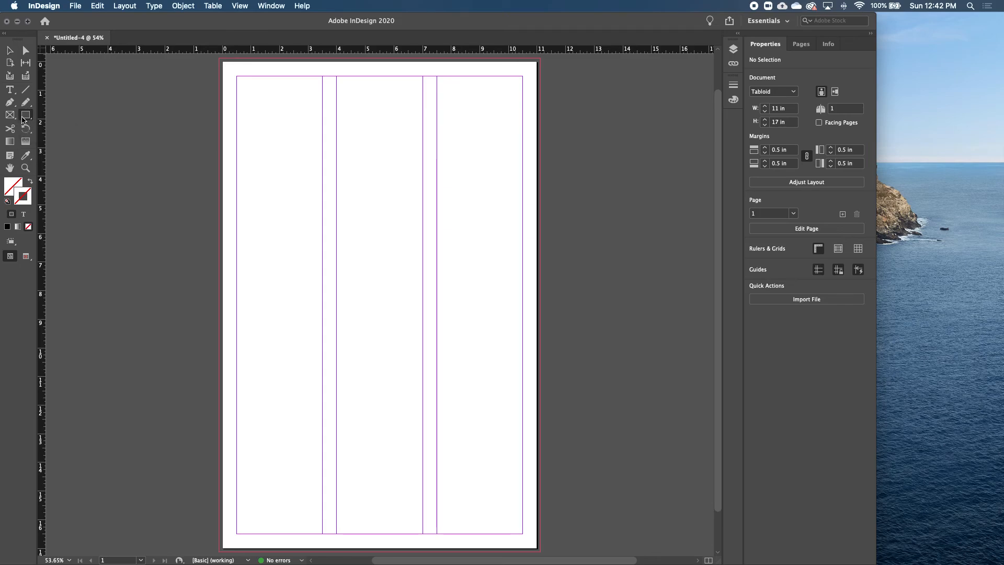
{"action": "left_click_drag", "start_coordinate": [256, 92], "coordinate": [360, 121]}
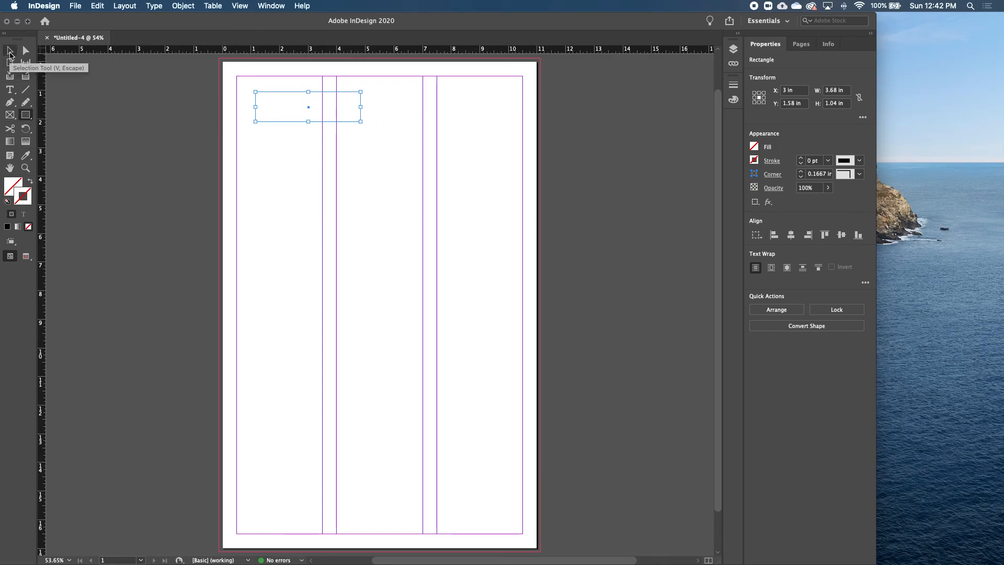
{"action": "left_click", "coordinate": [10, 52]}
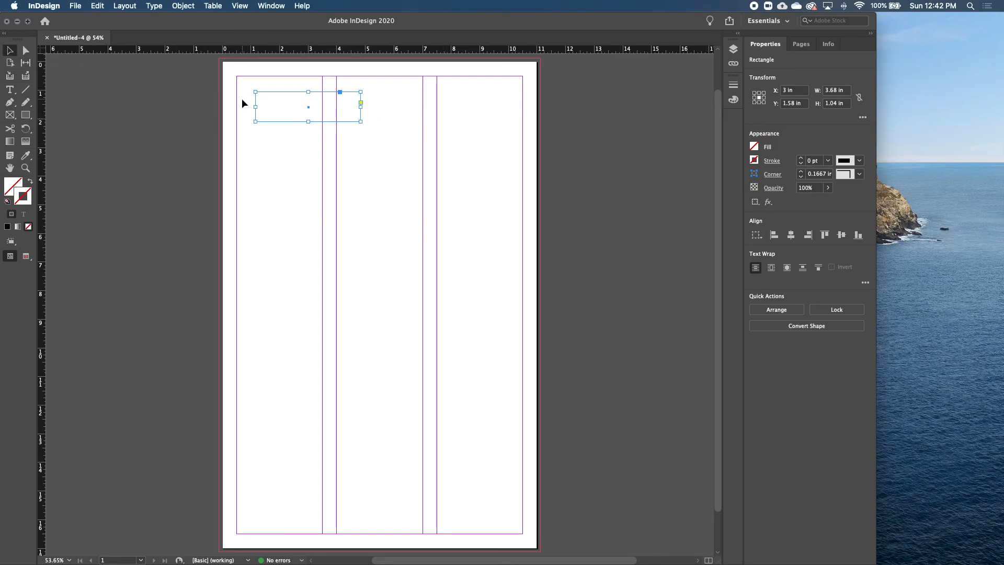
- Stretch the rectangle to the left, right and top bleed edges and extend it down to a 2.625 in height, 11.25 in wide
{"action": "left_click_drag", "start_coordinate": [256, 108], "coordinate": [218, 108]}
{"action": "left_click_drag", "start_coordinate": [360, 108], "coordinate": [540, 108]}
{"action": "left_click_drag", "start_coordinate": [380, 92], "coordinate": [382, 59]}
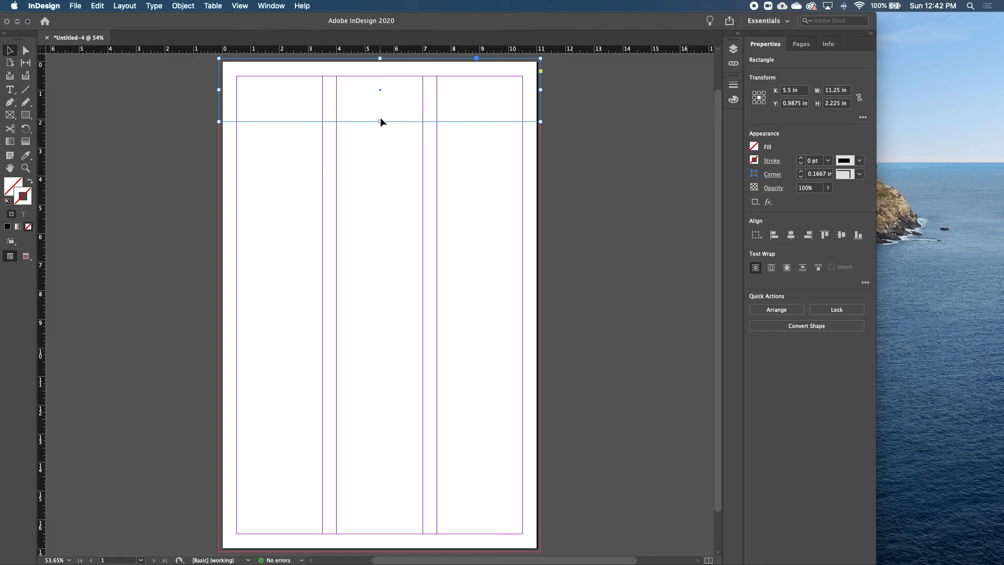
{"action": "left_click_drag", "start_coordinate": [381, 122], "coordinate": [382, 133]}
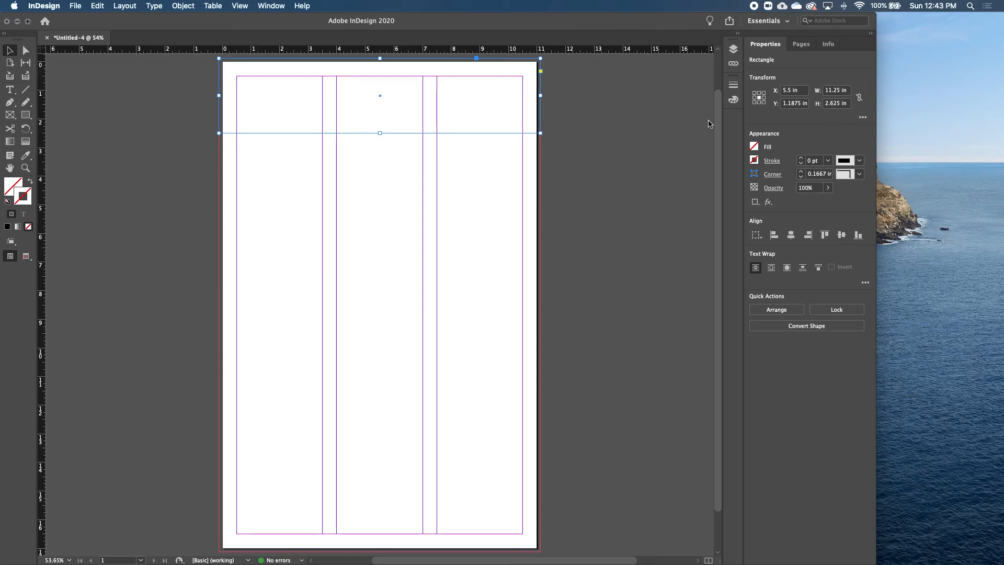
{"action": "left_click_drag", "start_coordinate": [380, 133], "coordinate": [381, 133]}
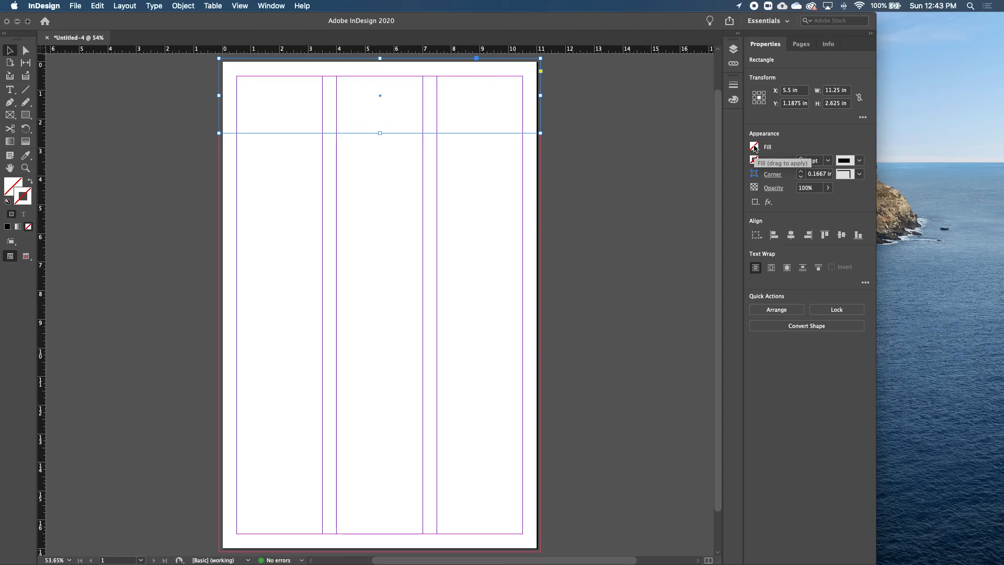
- Start a new color swatch from the header rectangle's fill and set its color type to Spot
{"action": "left_click", "coordinate": [754, 148]}
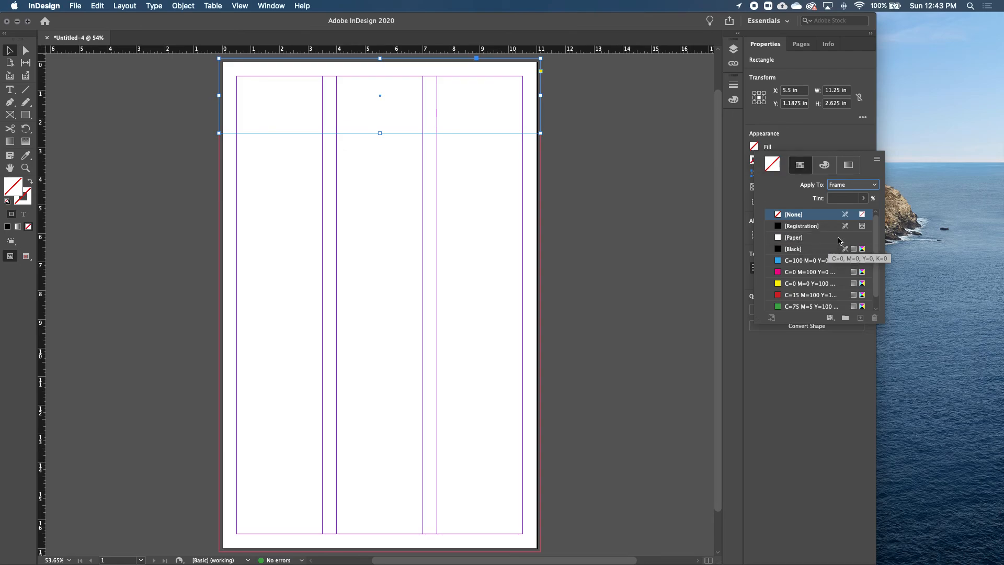
{"action": "scroll", "coordinate": [849, 252], "scroll_direction": "down", "scroll_amount": 1}
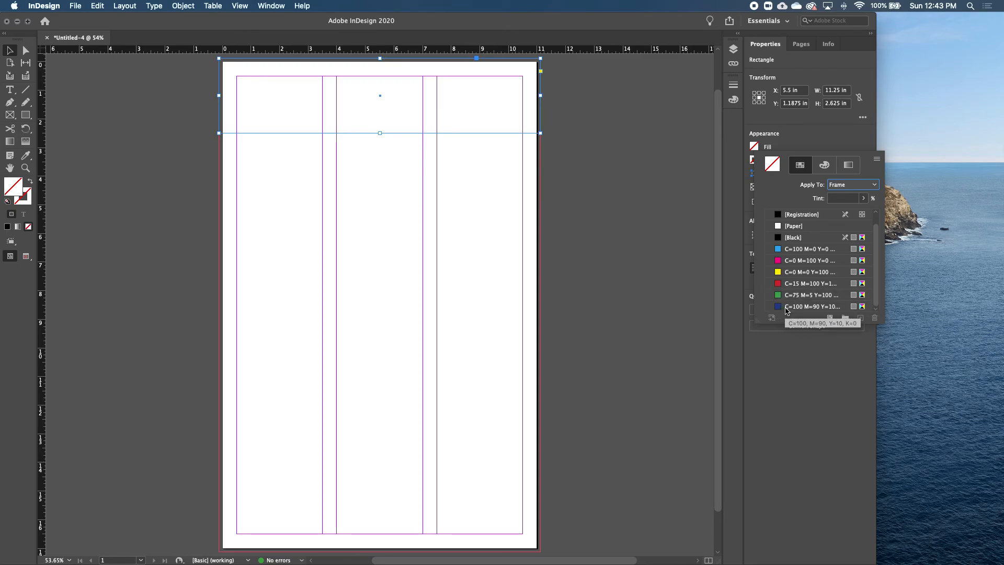
{"action": "scroll", "coordinate": [782, 308], "scroll_direction": "up", "scroll_amount": 1}
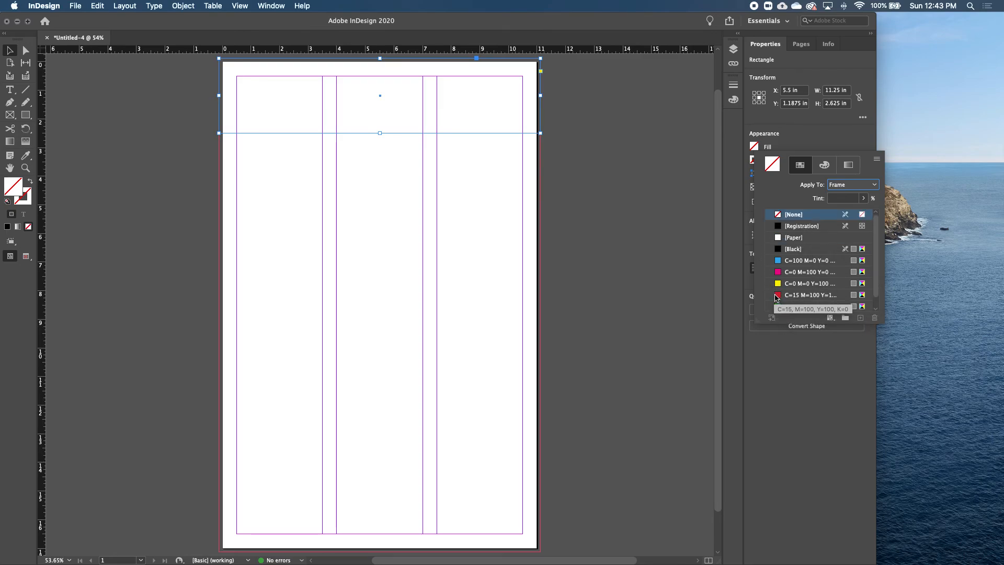
{"action": "scroll", "coordinate": [828, 262], "scroll_direction": "down", "scroll_amount": 1}
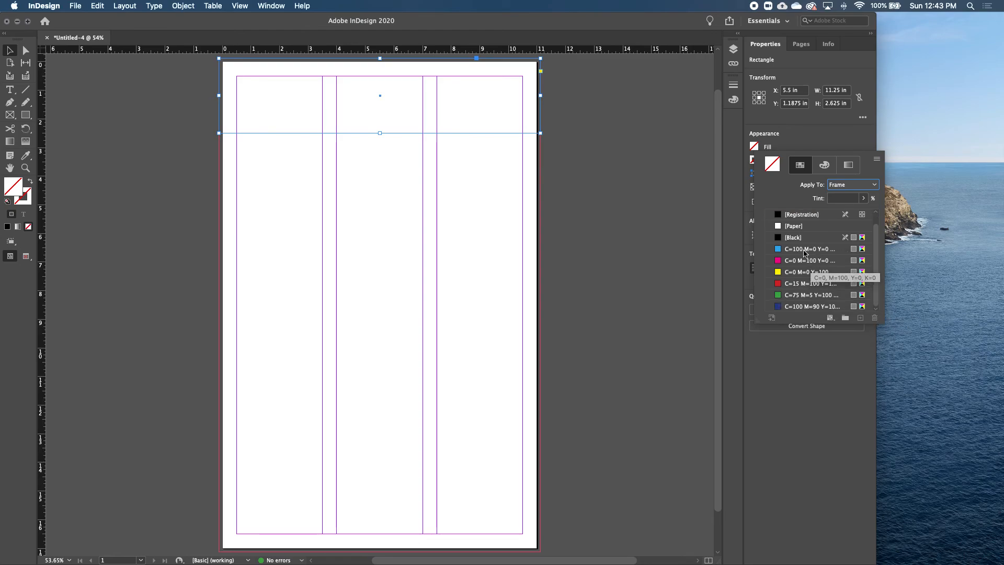
{"action": "scroll", "coordinate": [809, 294], "scroll_direction": "up", "scroll_amount": 1}
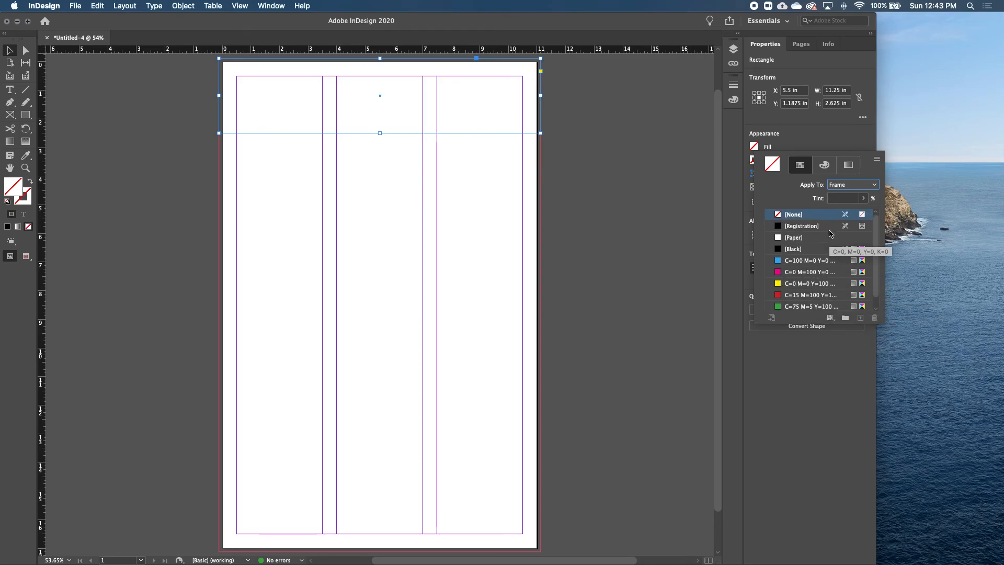
{"action": "left_click", "coordinate": [877, 161]}
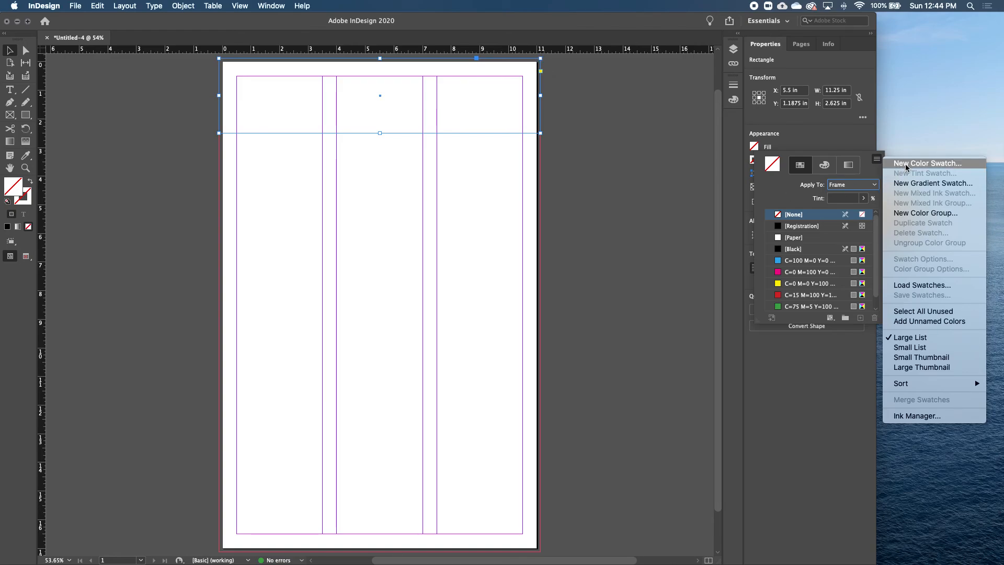
{"action": "left_click", "coordinate": [970, 169]}
{"action": "left_click_drag", "start_coordinate": [426, 293], "coordinate": [599, 150]}
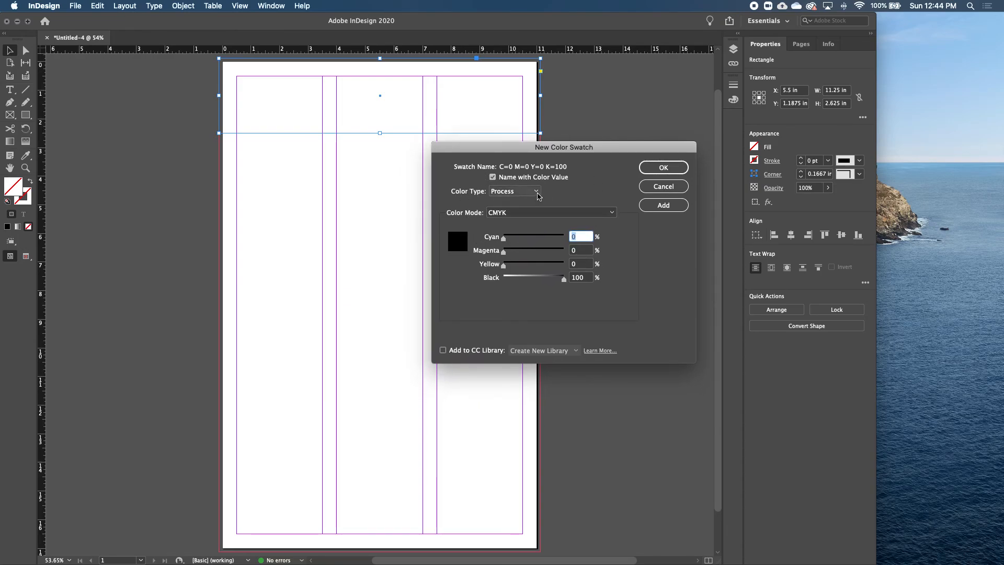
{"action": "left_click", "coordinate": [538, 196]}
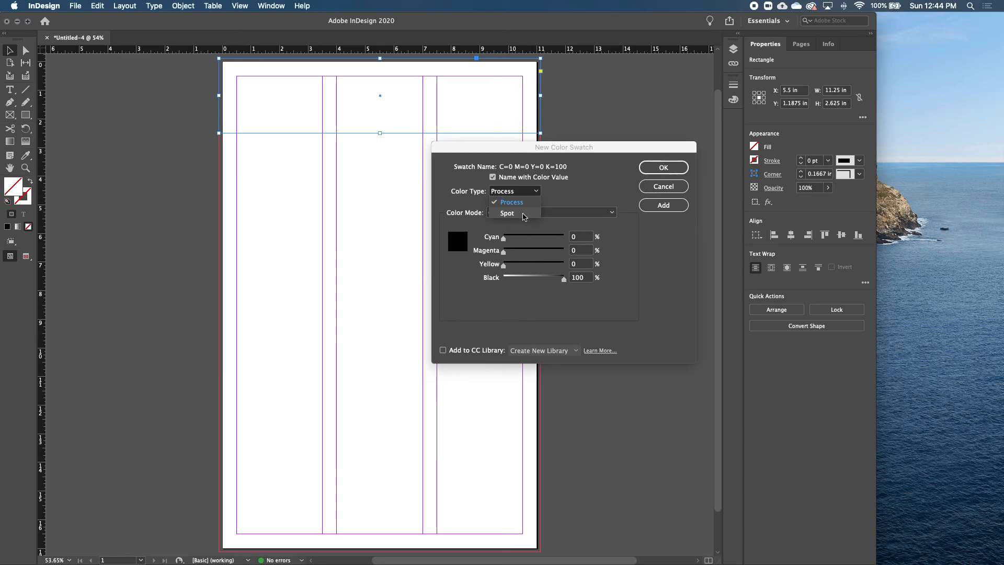
{"action": "left_click", "coordinate": [523, 214]}
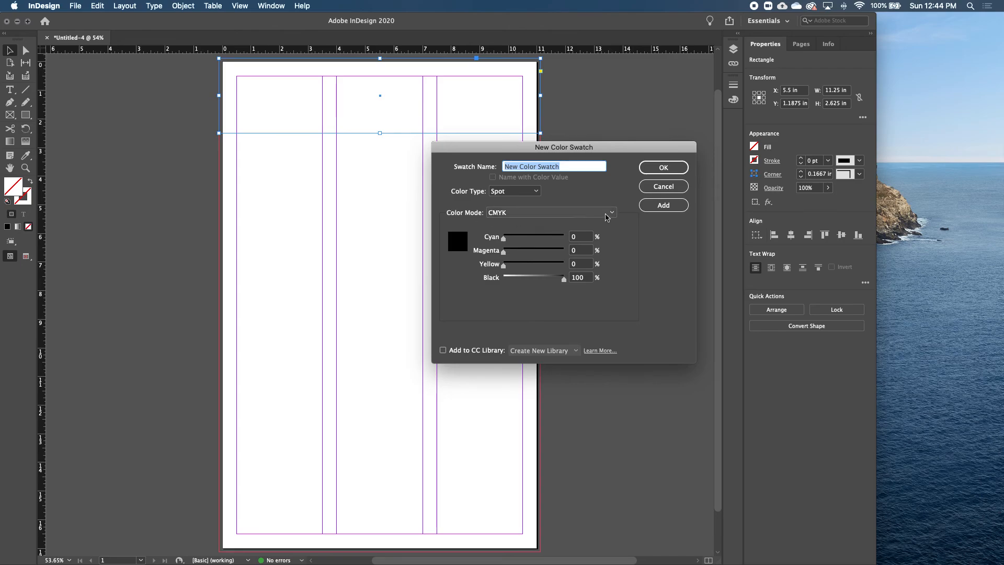
- Set the new swatch's color mode to PANTONE+ Solid Uncoated and browse its color list
{"action": "left_click", "coordinate": [610, 214]}
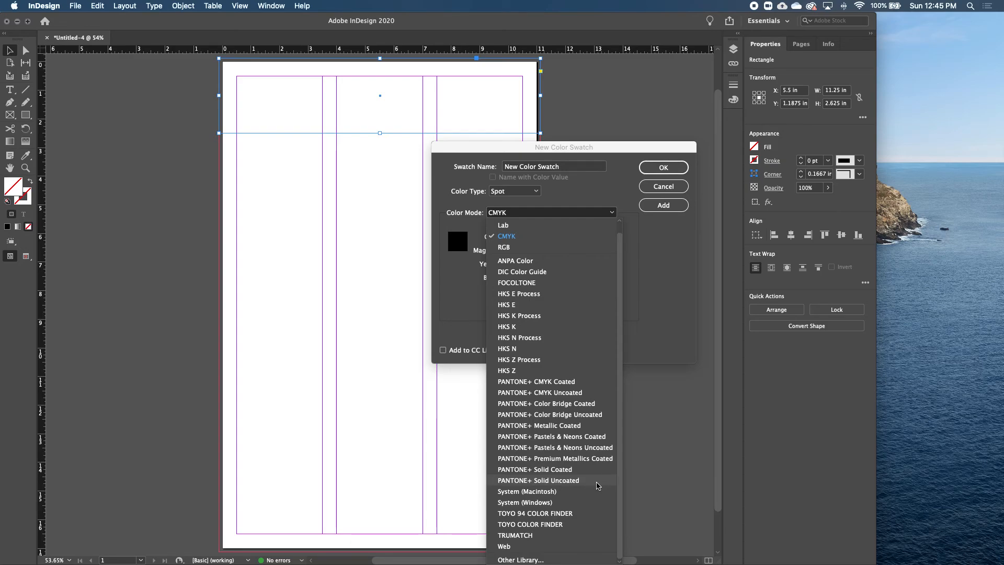
{"action": "left_click", "coordinate": [597, 481]}
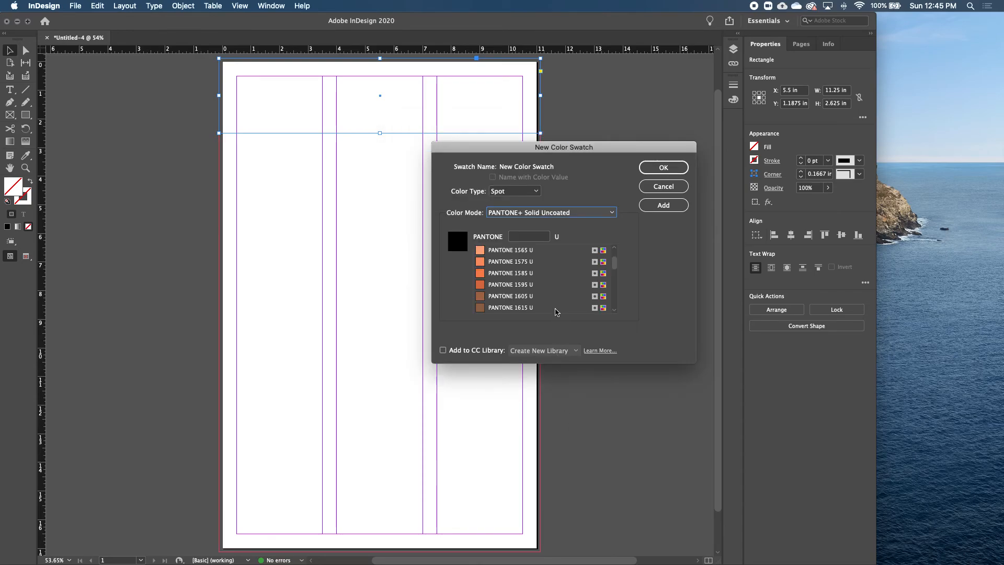
{"action": "scroll", "coordinate": [555, 313], "scroll_direction": "down", "scroll_amount": 10}
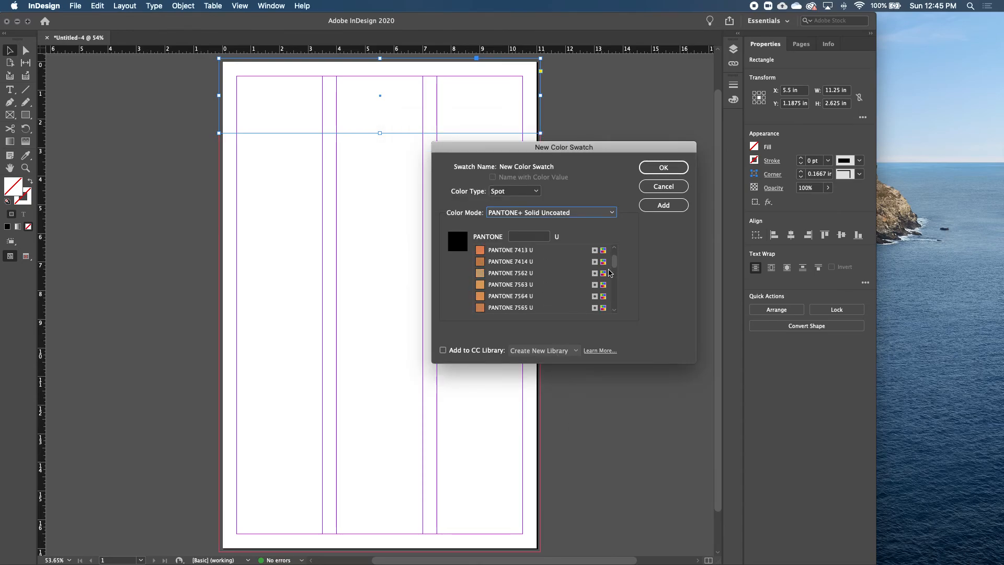
{"action": "mouse_move", "coordinate": [614, 261]}
{"action": "left_mouse_down"}
{"action": "mouse_move", "coordinate": [617, 299]}
{"action": "mouse_move", "coordinate": [619, 239]}
{"action": "mouse_move", "coordinate": [622, 305]}
{"action": "mouse_move", "coordinate": [614, 255]}
{"action": "left_mouse_up"}
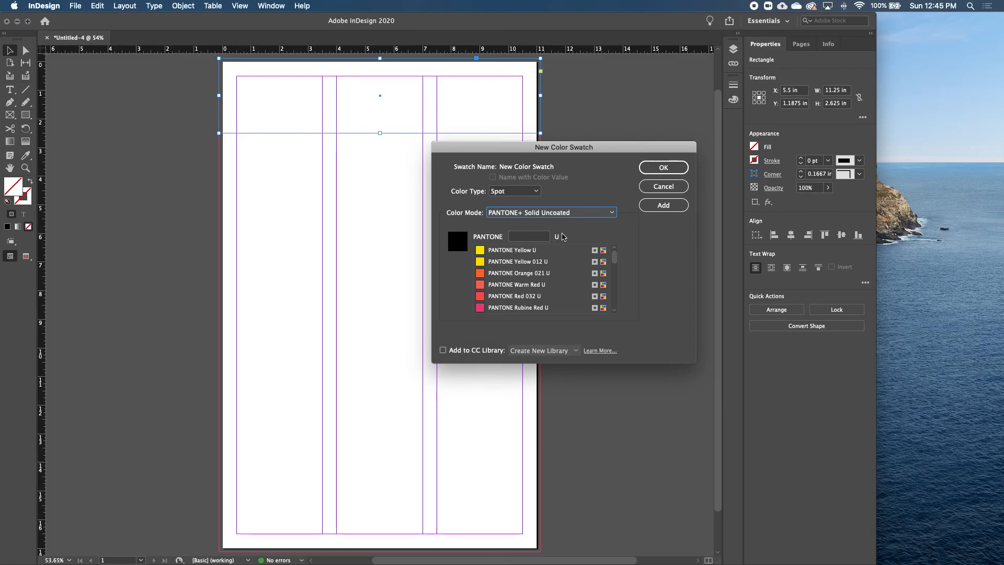
{"action": "left_click", "coordinate": [611, 215]}
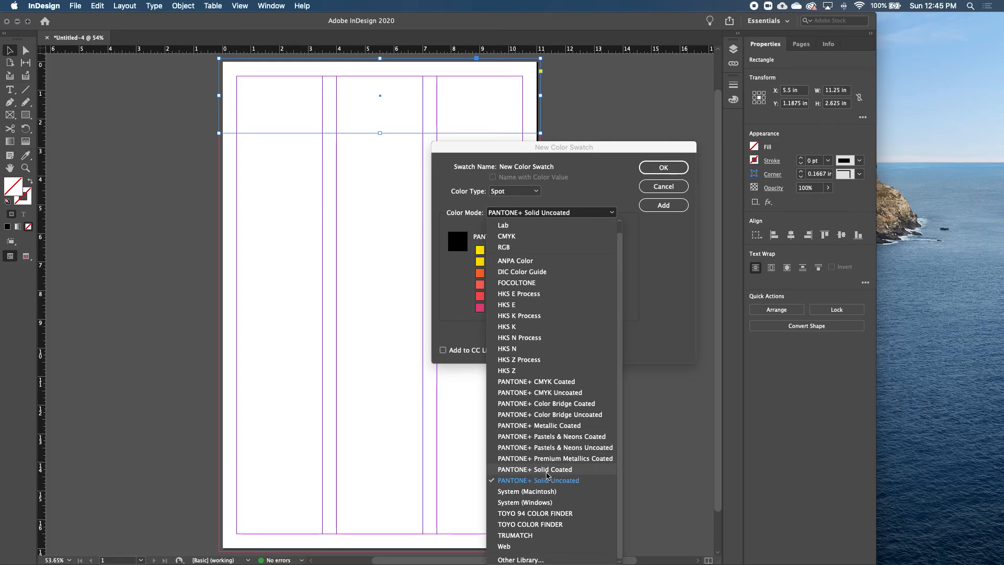
{"action": "left_click", "coordinate": [565, 487]}
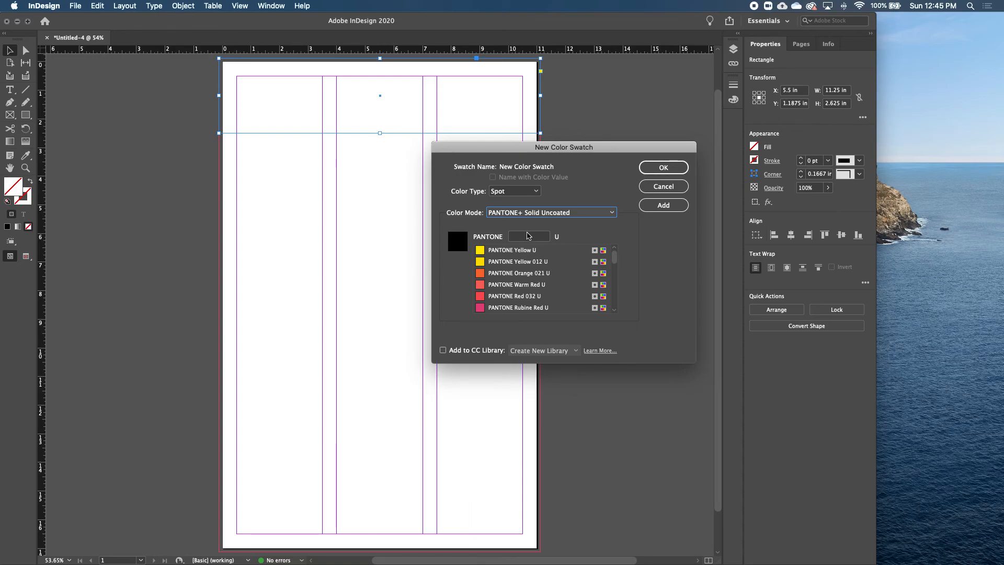
- Find PANTONE 313 U and add it as a spot swatch, leaving the New Color Swatch dialog open
{"action": "left_click", "coordinate": [520, 237]}
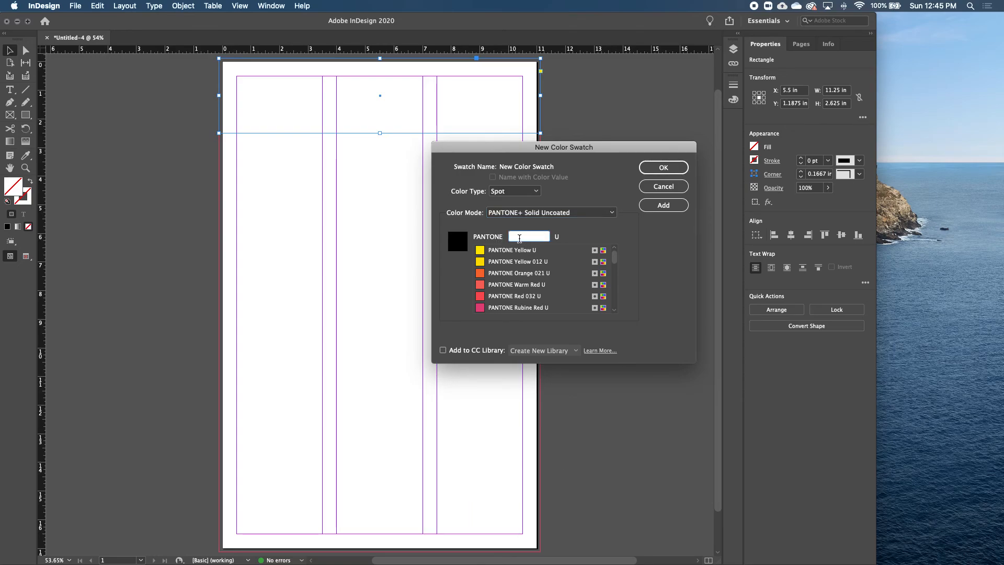
{"action": "type", "text": "300"}
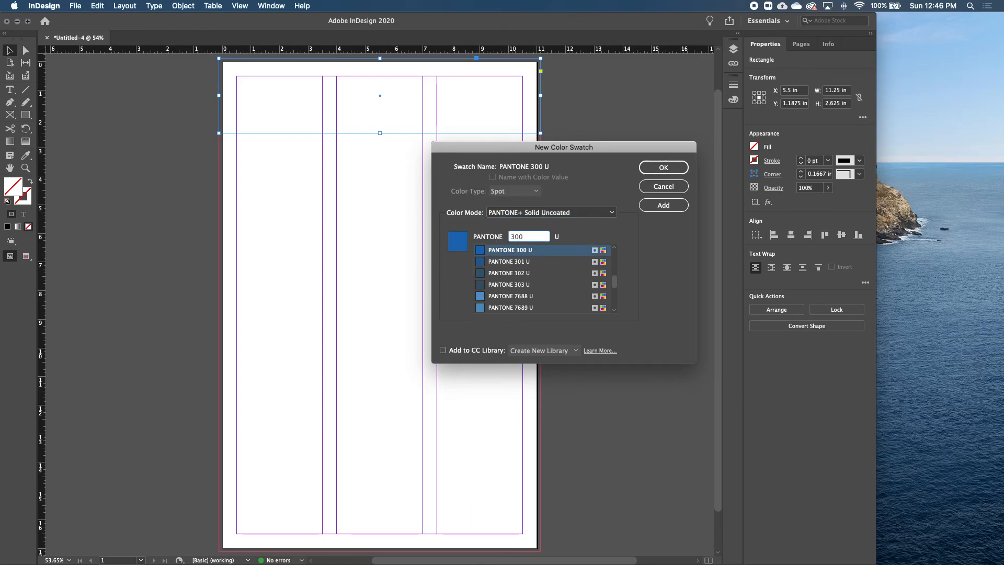
{"action": "key", "text": "BackSpace"}
{"action": "key", "text": "BackSpace"}
{"action": "type", "text": "13"}
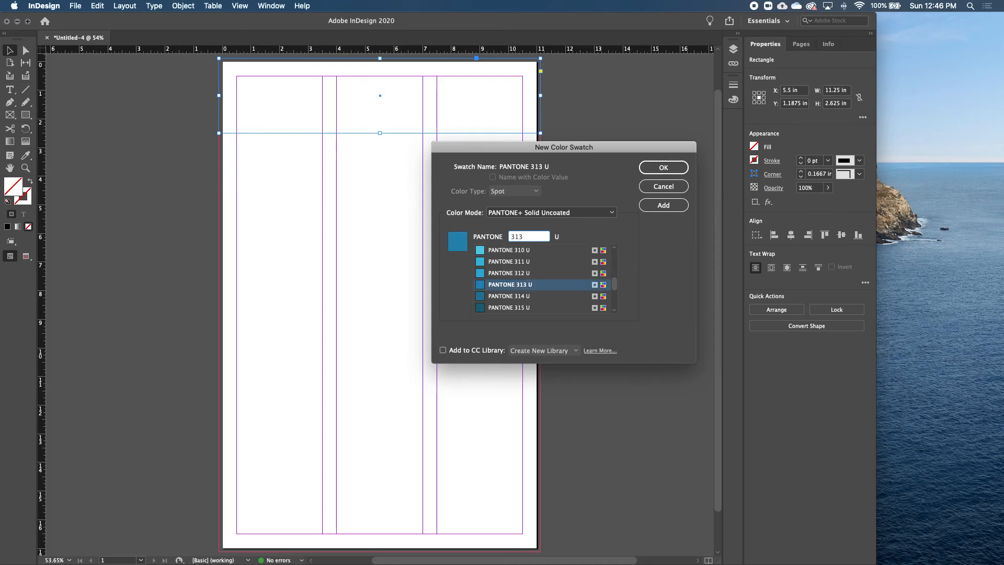
{"action": "left_click", "coordinate": [537, 288]}
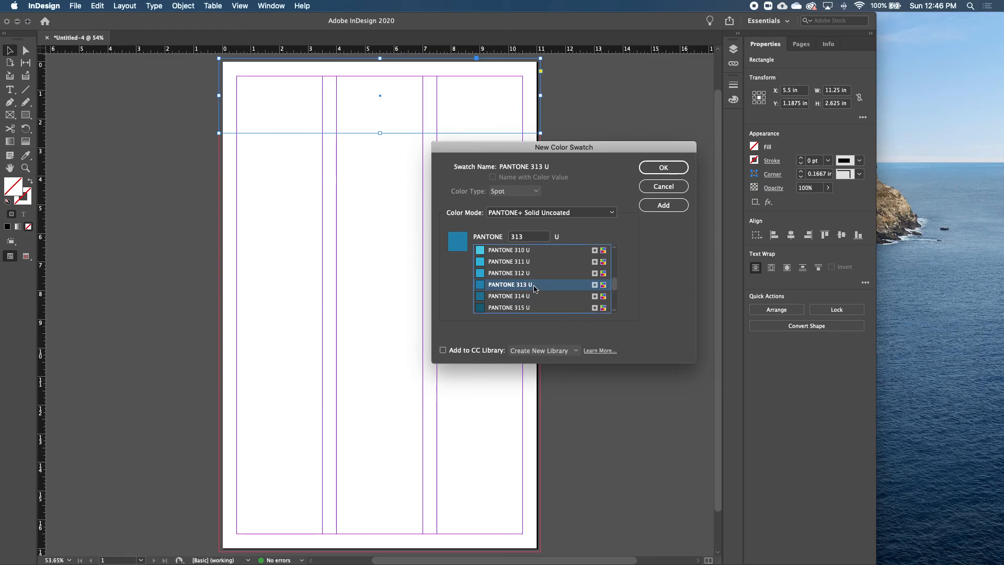
{"action": "left_click", "coordinate": [671, 207]}
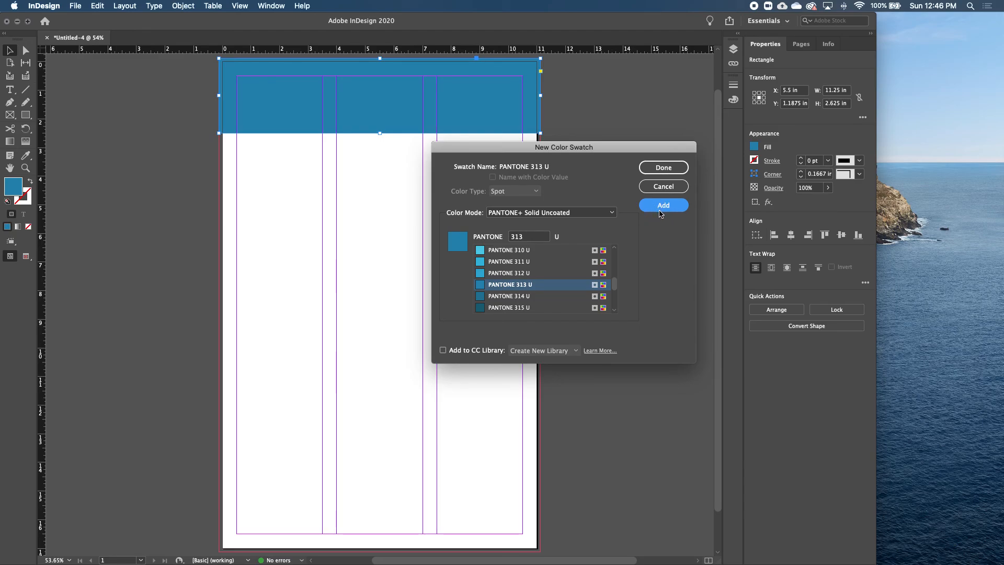
- Add PANTONE 1565 U as a second spot swatch, finish swatch creation, and fill the header rectangle with PANTONE 313 U
{"action": "left_click", "coordinate": [532, 237]}
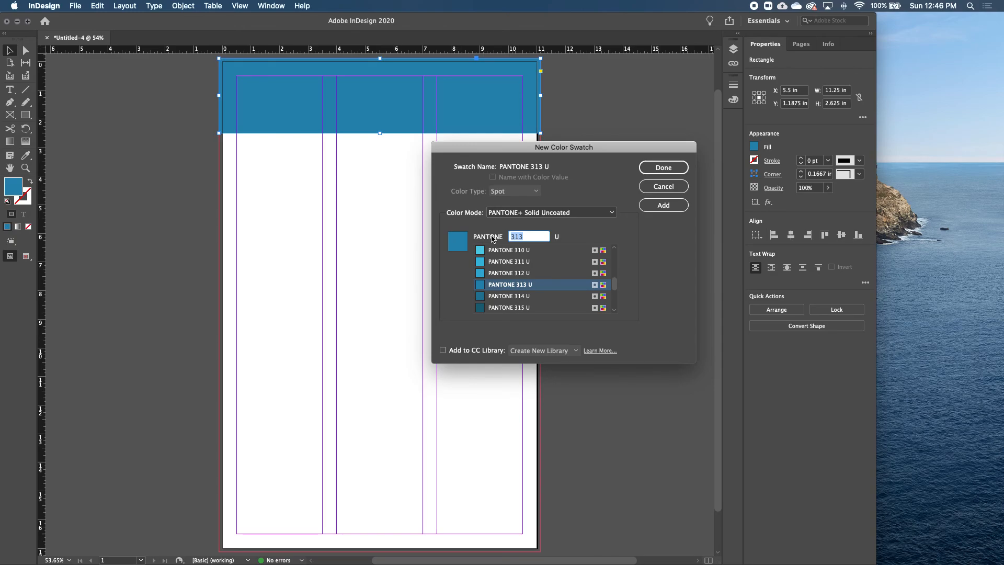
{"action": "type", "text": "156"}
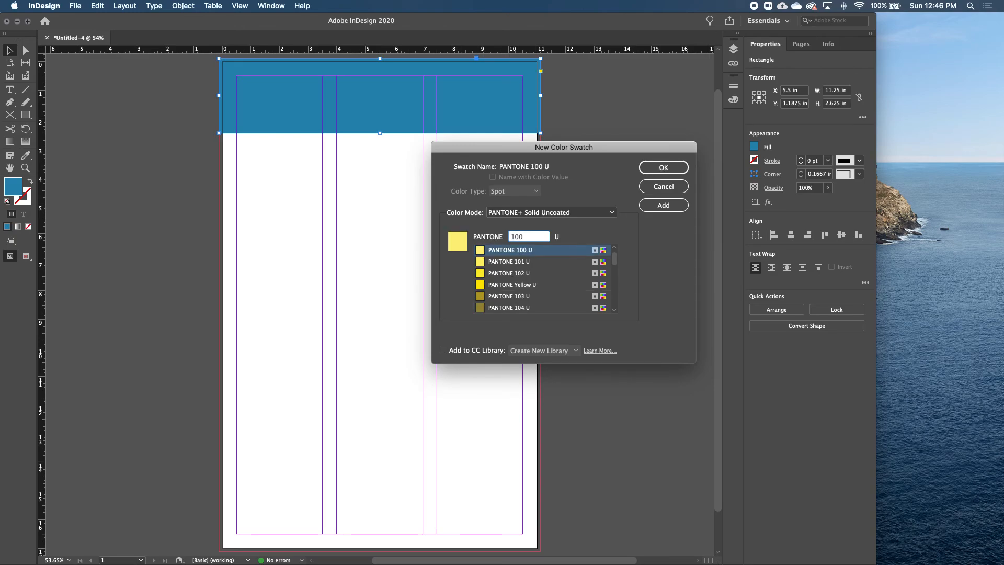
{"action": "type", "text": "5"}
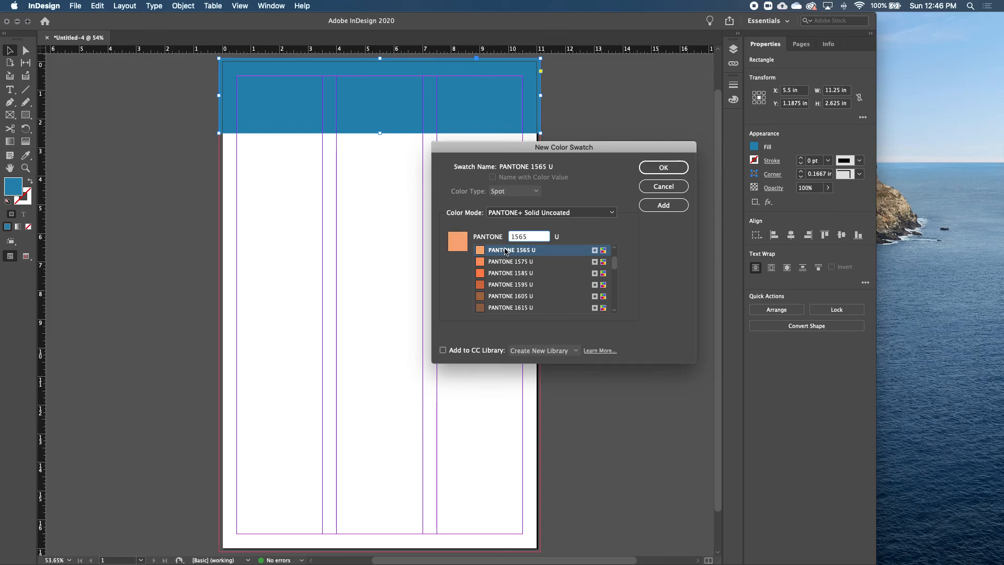
{"action": "left_click", "coordinate": [657, 209]}
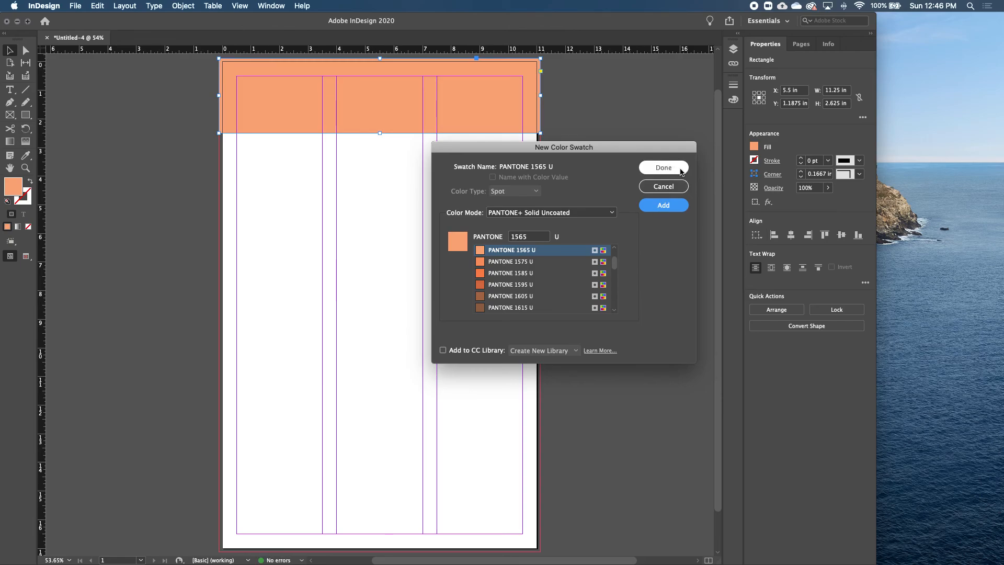
{"action": "left_click", "coordinate": [664, 168]}
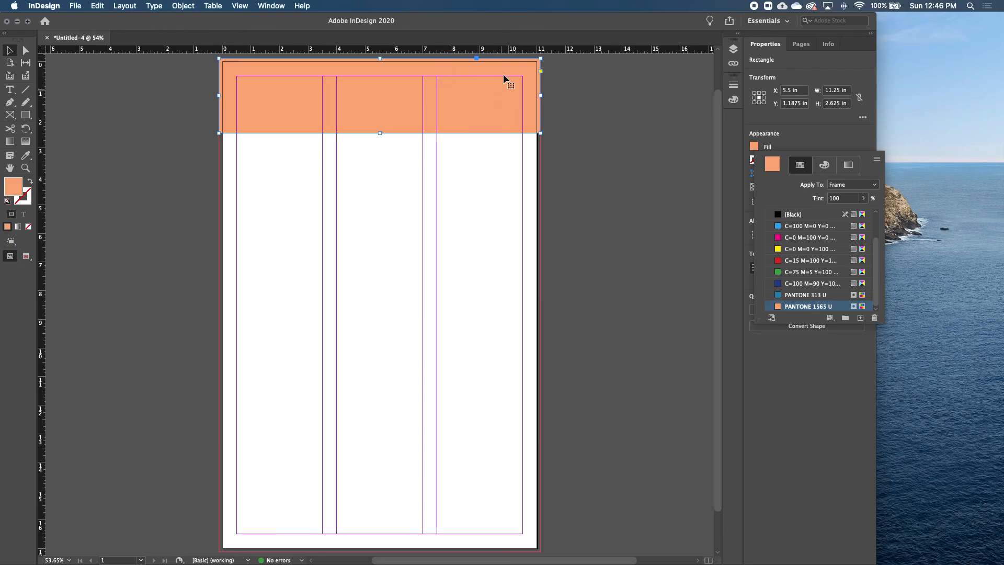
{"action": "left_click", "coordinate": [806, 295]}
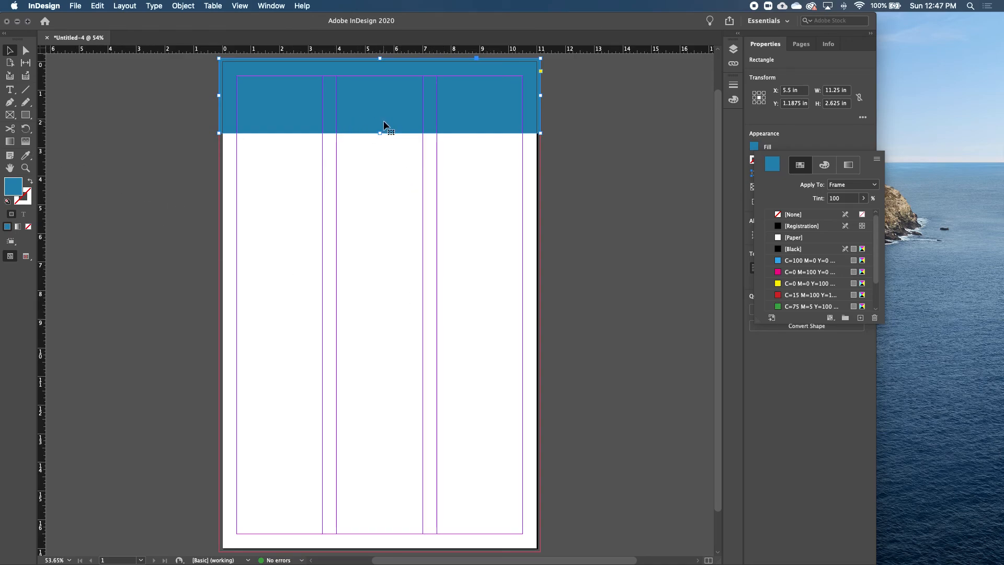
- Paste a copy of the header rectangle and place it at the bottom of the page, aligned to the bleed edges
{"action": "left_click", "coordinate": [366, 105]}
{"action": "right_click", "coordinate": [355, 94]}
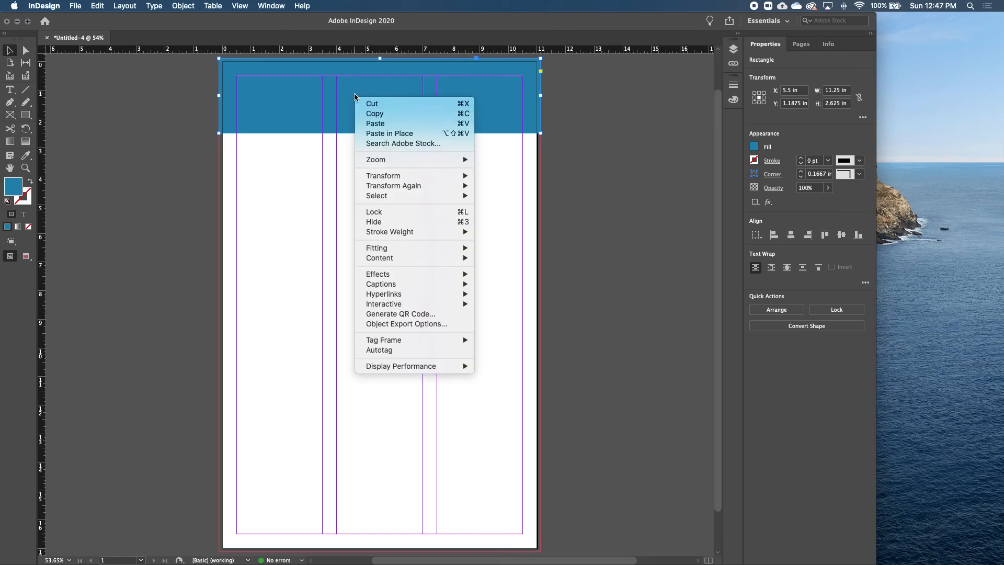
{"action": "left_click", "coordinate": [377, 113]}
{"action": "right_click", "coordinate": [350, 235]}
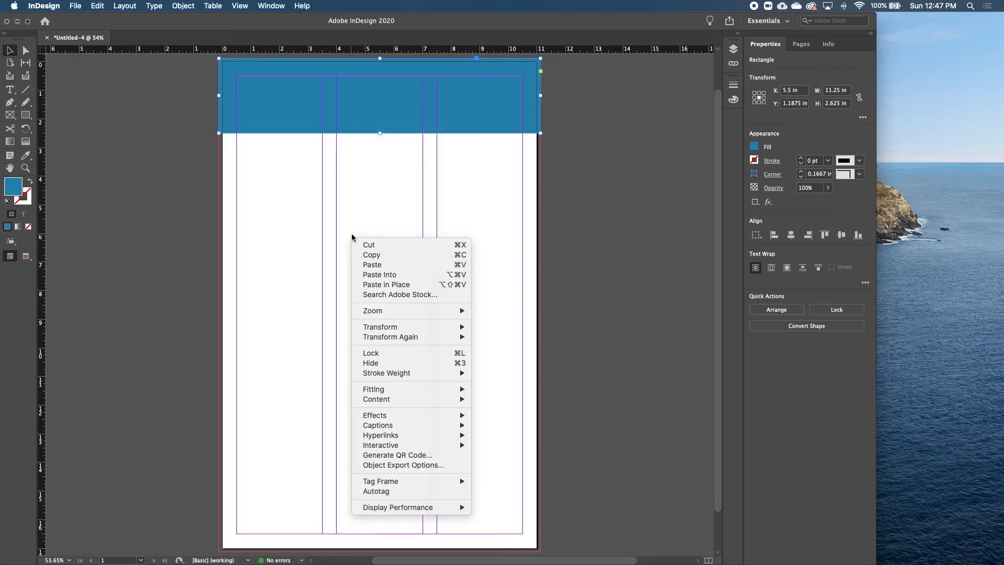
{"action": "left_click", "coordinate": [358, 260]}
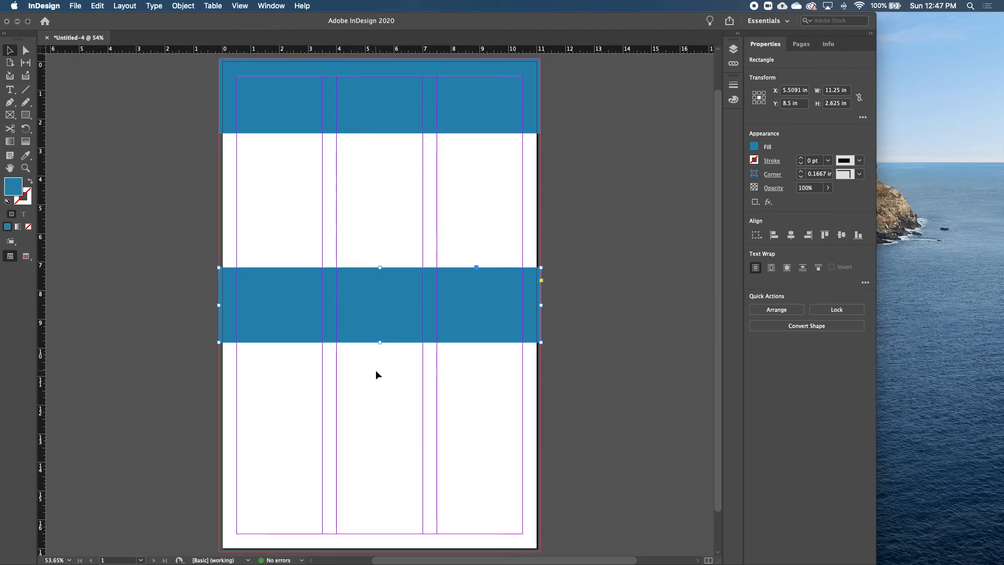
{"action": "left_click_drag", "start_coordinate": [368, 305], "coordinate": [372, 502]}
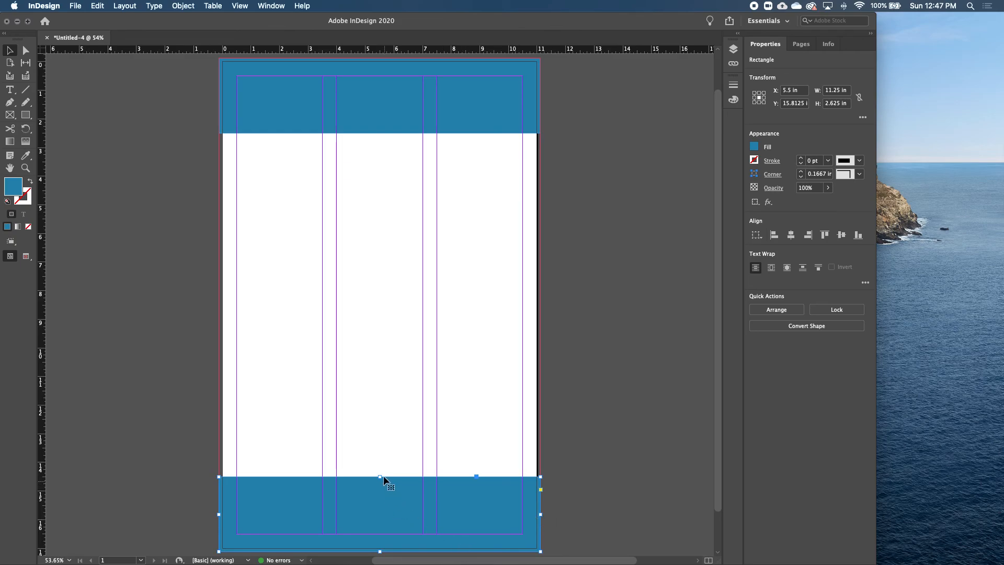
- Shorten the footer rectangle from its upper edge to a height of about 1.845 in and deselect it
{"action": "left_click_drag", "start_coordinate": [380, 477], "coordinate": [380, 503]}
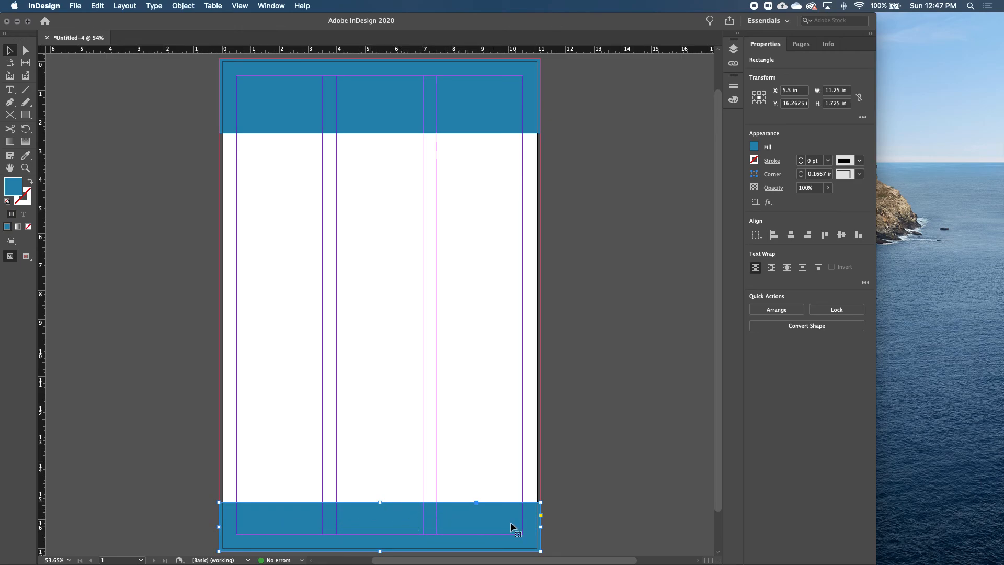
{"action": "left_click_drag", "start_coordinate": [381, 502], "coordinate": [381, 499]}
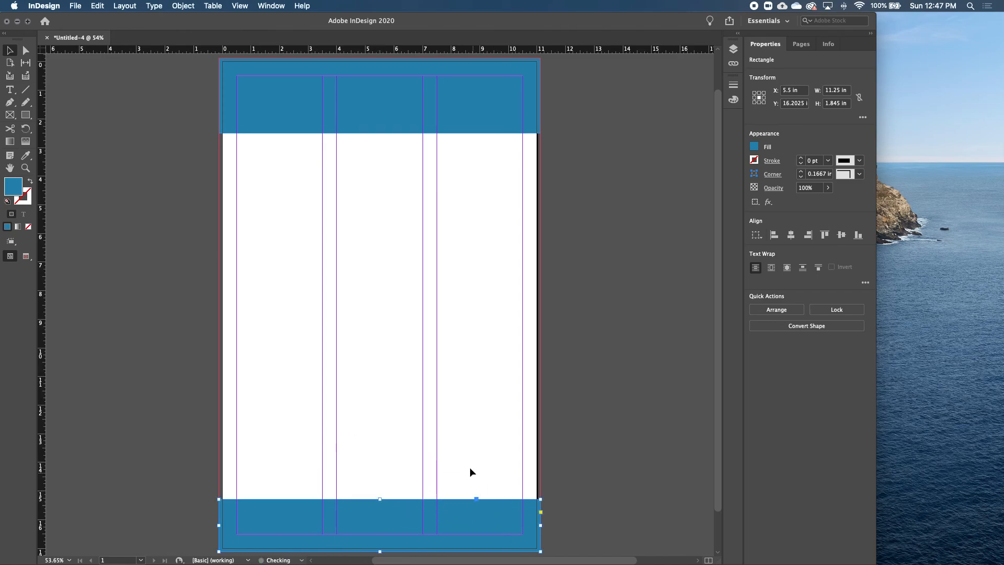
{"action": "left_click", "coordinate": [602, 429]}
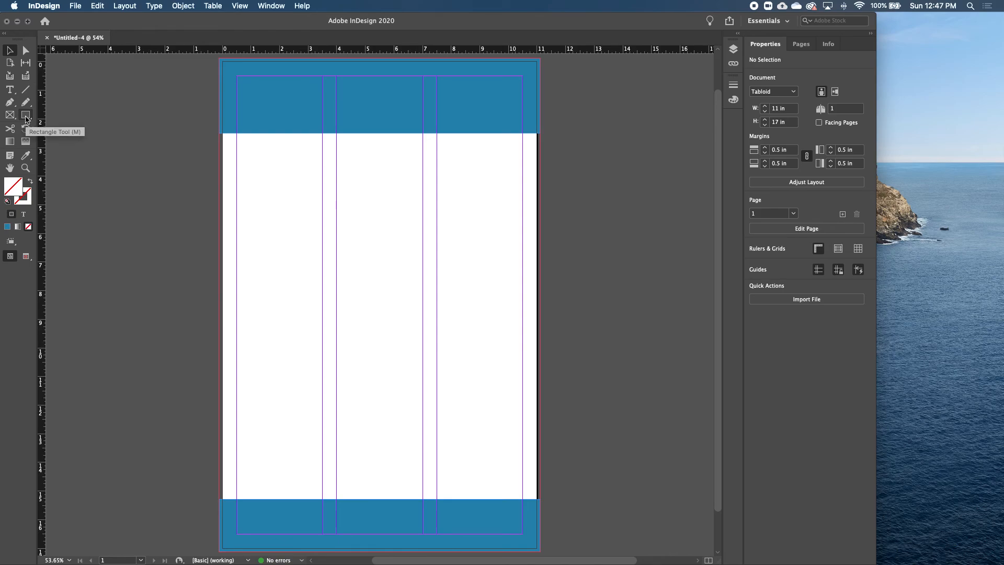
- Draw an unfilled rectangle about 1.26 in wide and 1.28 in high in the first column below the header
{"action": "left_click", "coordinate": [25, 120]}
{"action": "left_click_drag", "start_coordinate": [263, 178], "coordinate": [301, 214]}
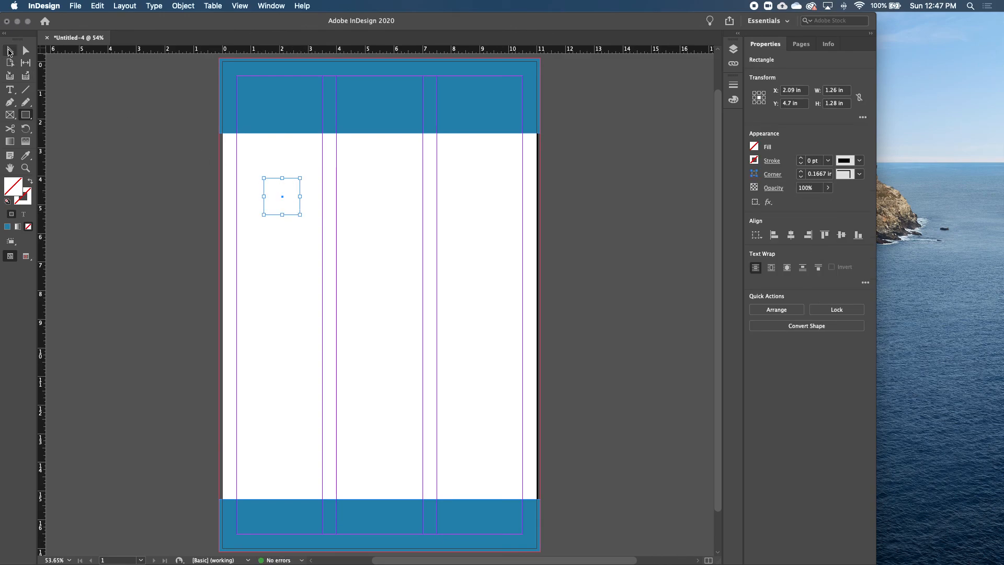
{"action": "left_click", "coordinate": [9, 52]}
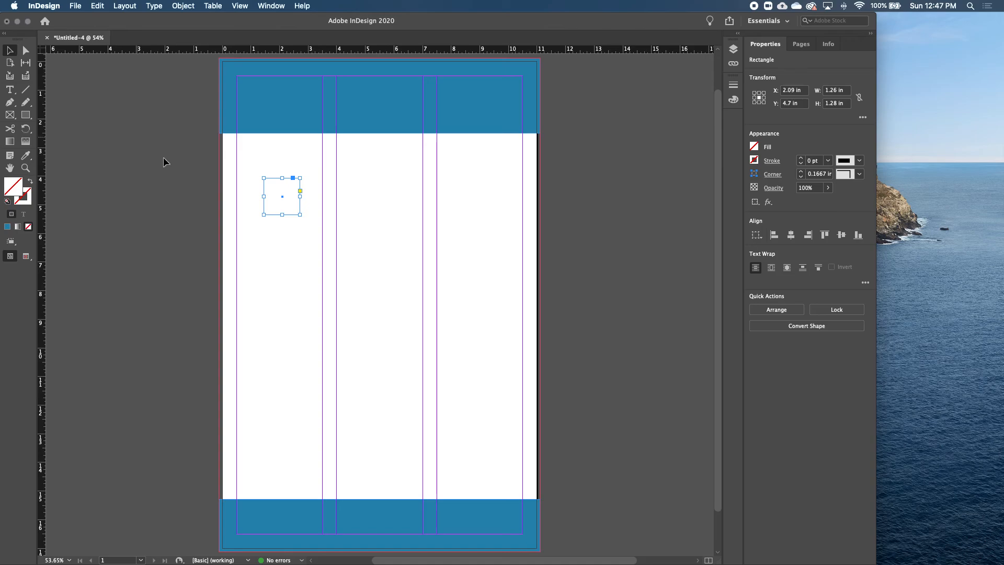
- Resize the unfilled rectangle to span the first column, 3 in wide and about 11.84 in high, leaving gaps below the header and above the footer
{"action": "left_click_drag", "start_coordinate": [264, 197], "coordinate": [236, 197]}
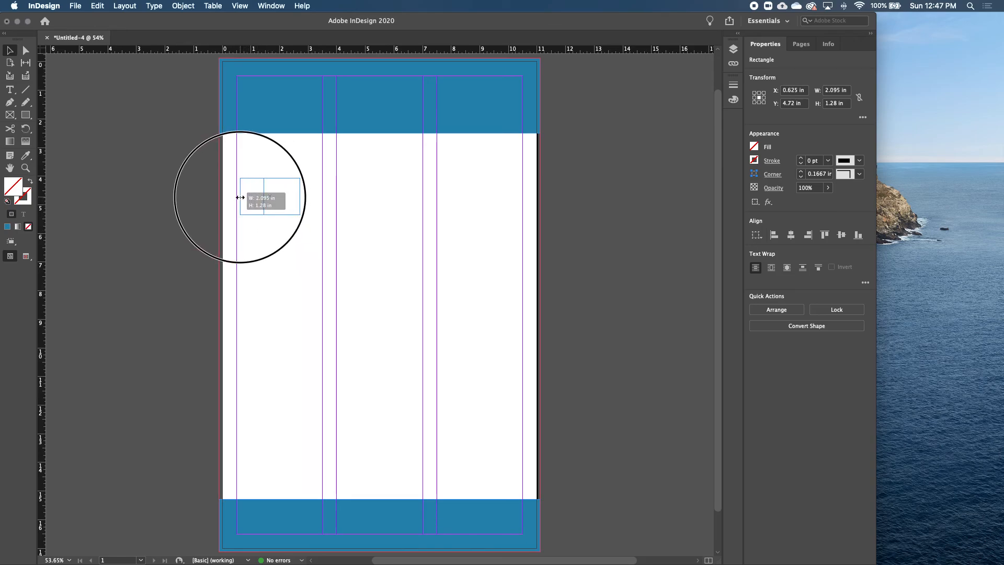
{"action": "left_click_drag", "start_coordinate": [300, 196], "coordinate": [322, 198]}
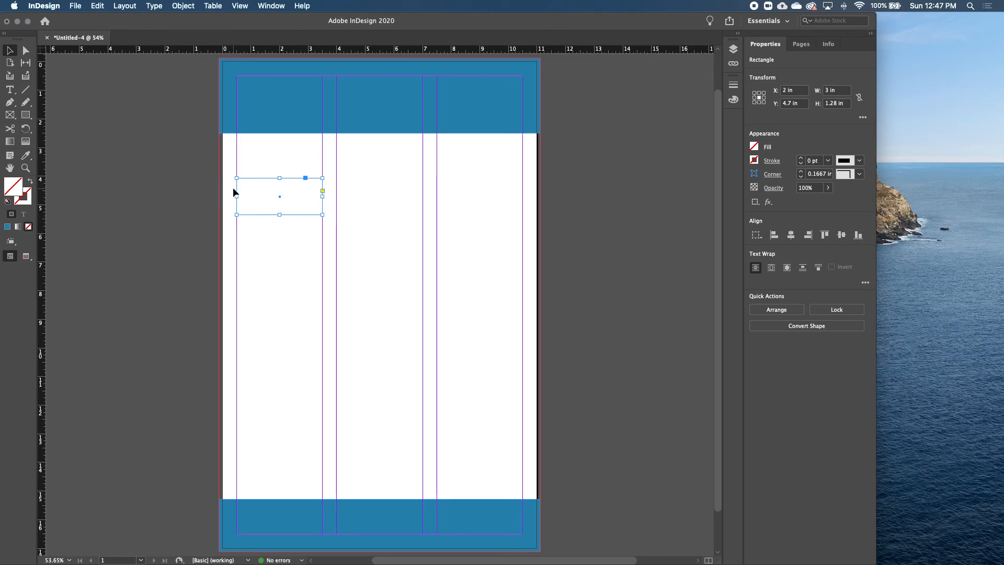
{"action": "left_click_drag", "start_coordinate": [279, 178], "coordinate": [277, 147]}
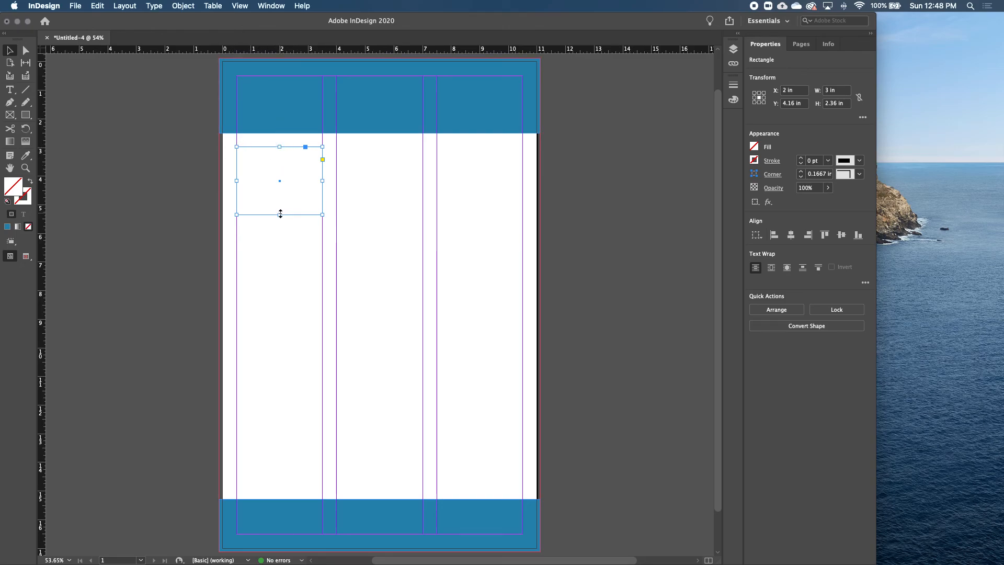
{"action": "left_click_drag", "start_coordinate": [280, 218], "coordinate": [288, 486]}
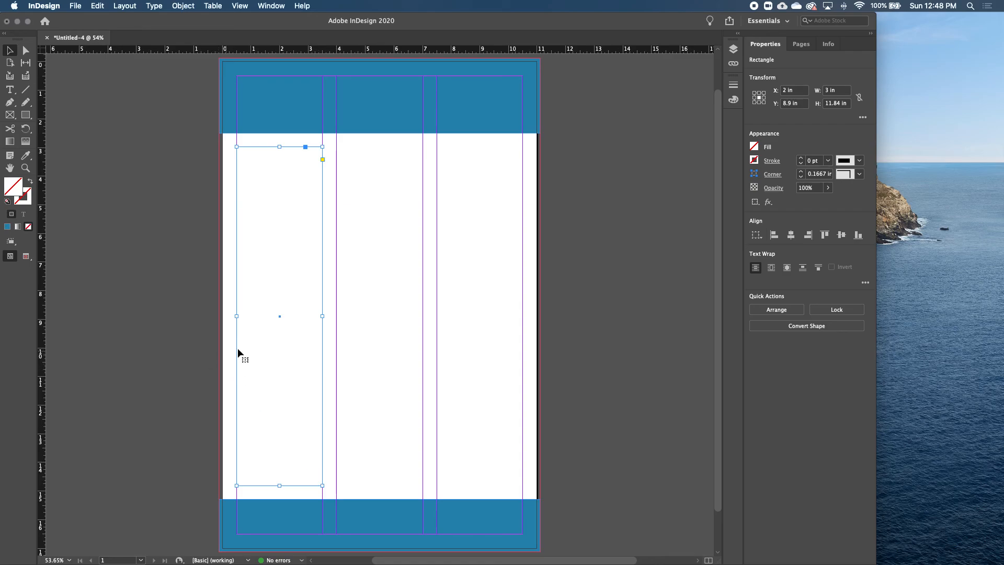
- Fill the first-column rectangle with the PANTONE 313 U spot swatch
{"action": "left_click", "coordinate": [754, 147]}
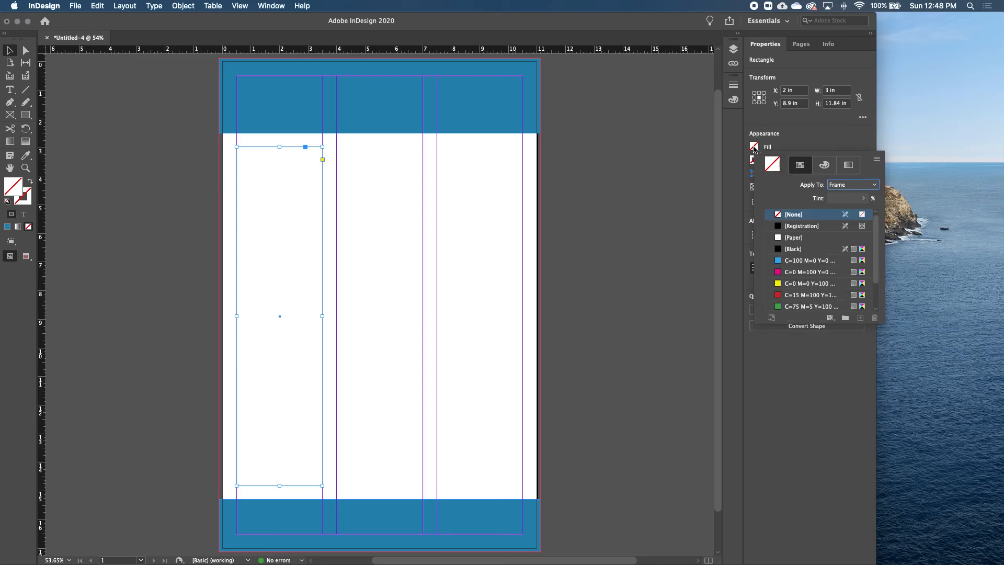
{"action": "scroll", "coordinate": [817, 266], "scroll_direction": "down", "scroll_amount": 1}
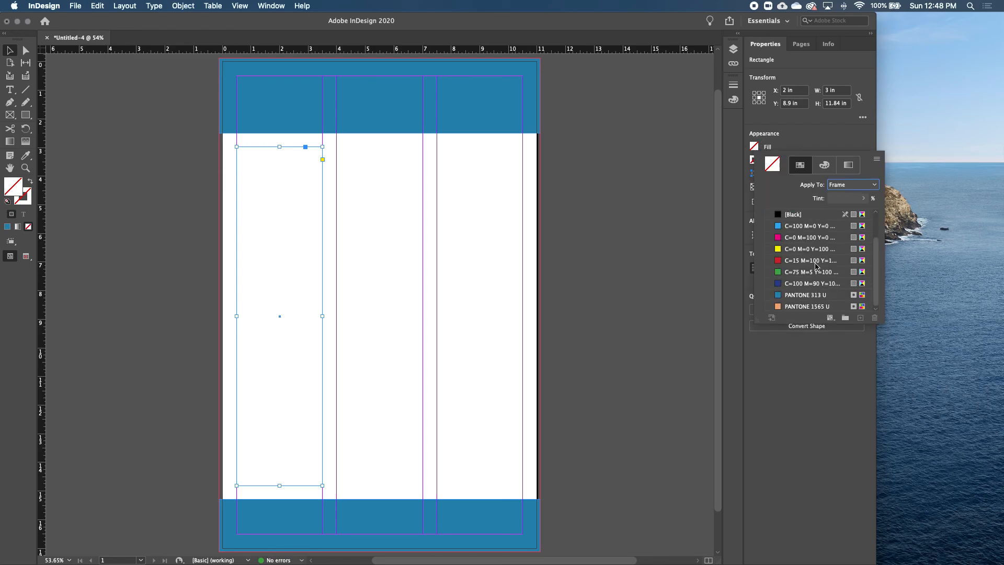
{"action": "left_click", "coordinate": [807, 295]}
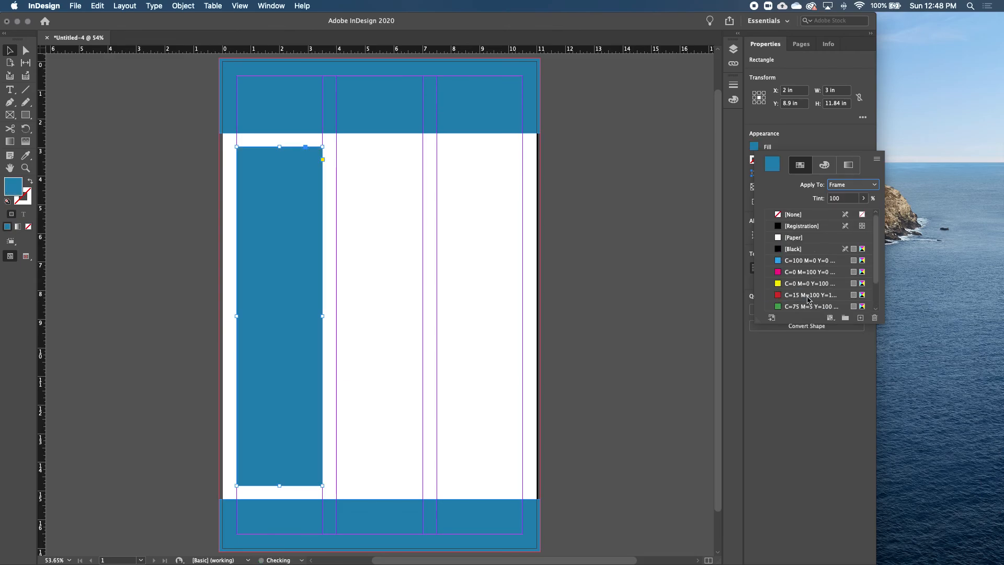
{"action": "scroll", "coordinate": [808, 298], "scroll_direction": "down", "scroll_amount": 1}
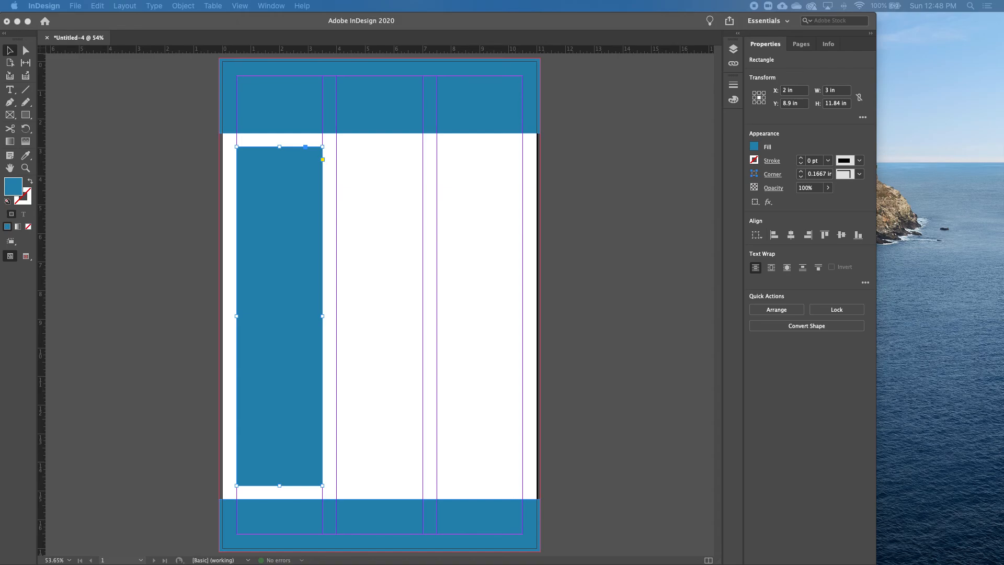
- Check the column color spec in the A5 Flyer - Part One PDF, set the first-column rectangle's fill tint to 50%, and deselect it
{"action": "left_click_drag", "start_coordinate": [1003, 39], "coordinate": [466, 55]}
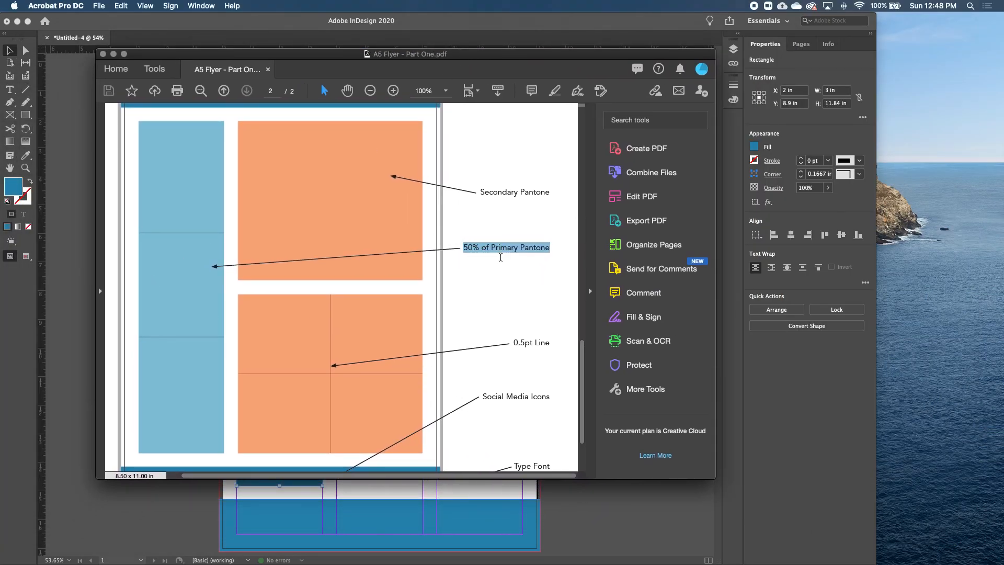
{"action": "left_click_drag", "start_coordinate": [186, 53], "coordinate": [1003, 83]}
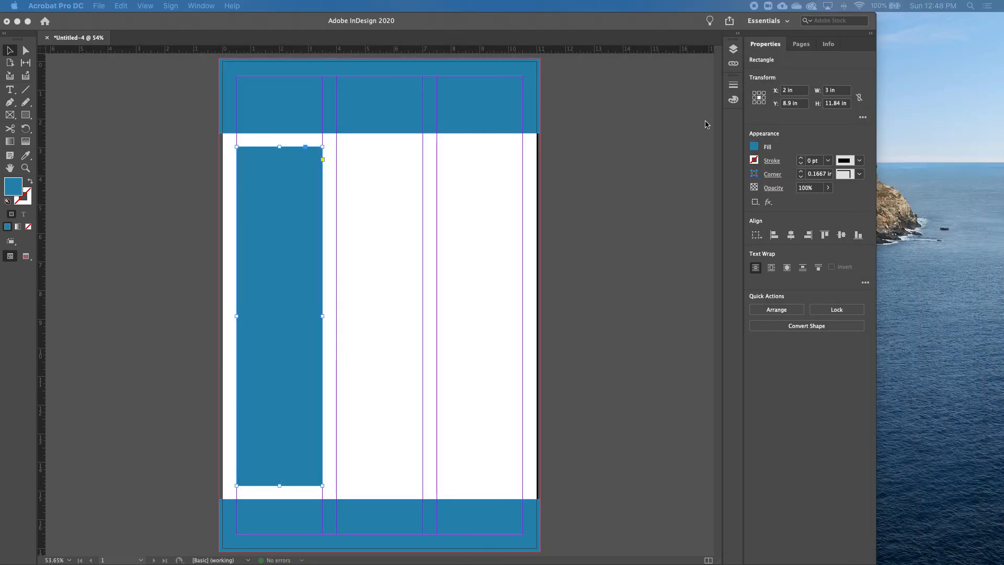
{"action": "left_click", "coordinate": [754, 151]}
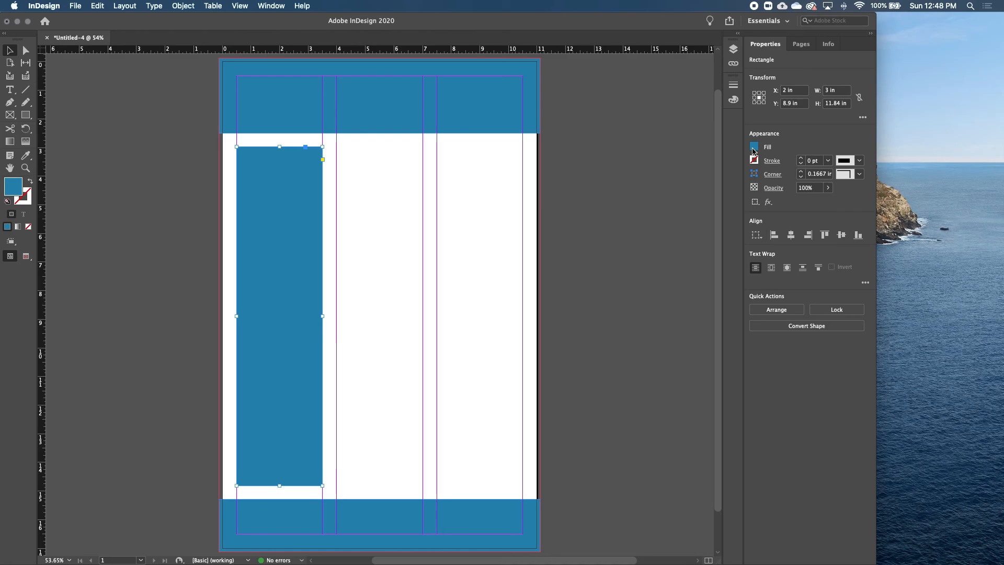
{"action": "left_click", "coordinate": [754, 151]}
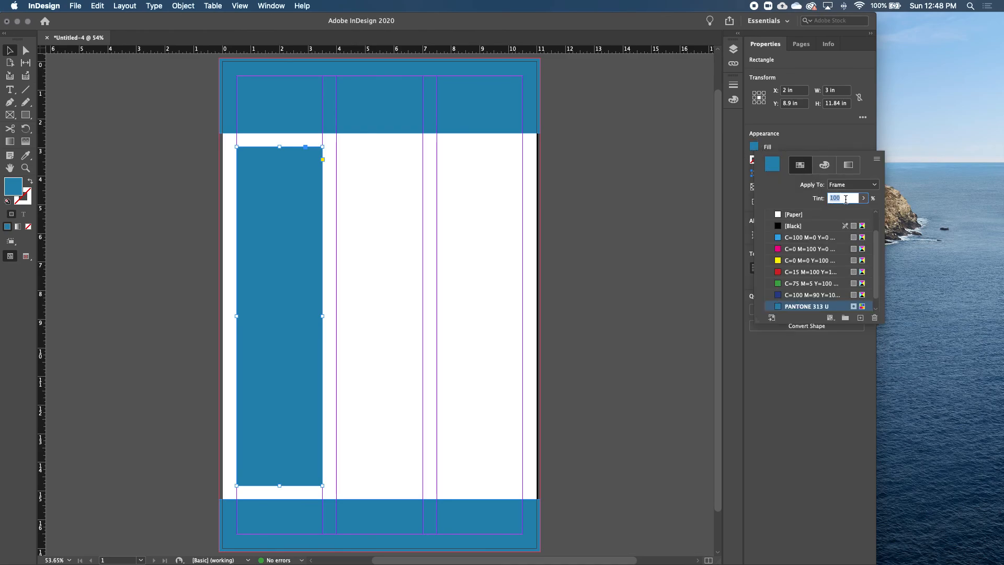
{"action": "type", "text": "50"}
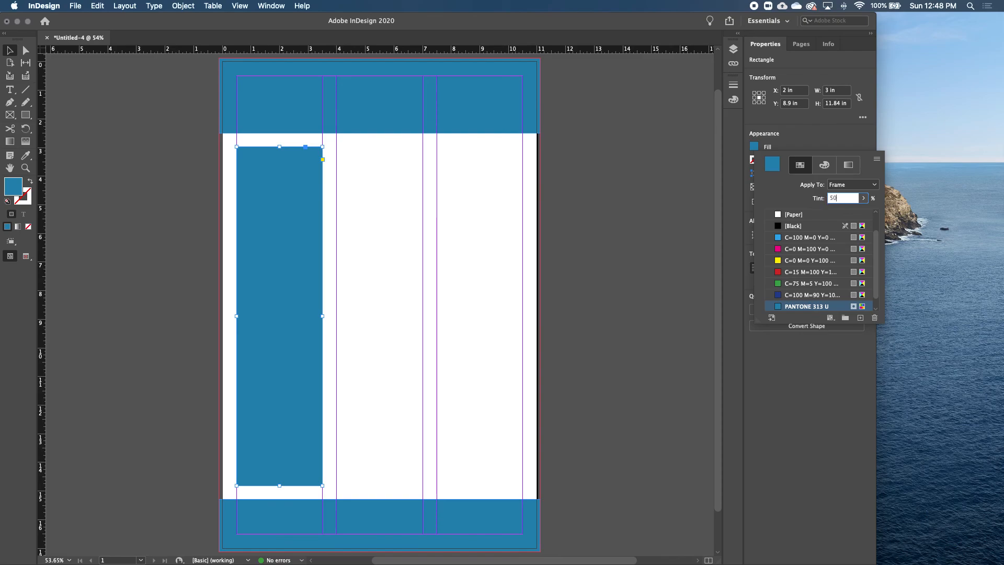
{"action": "key", "text": "Return"}
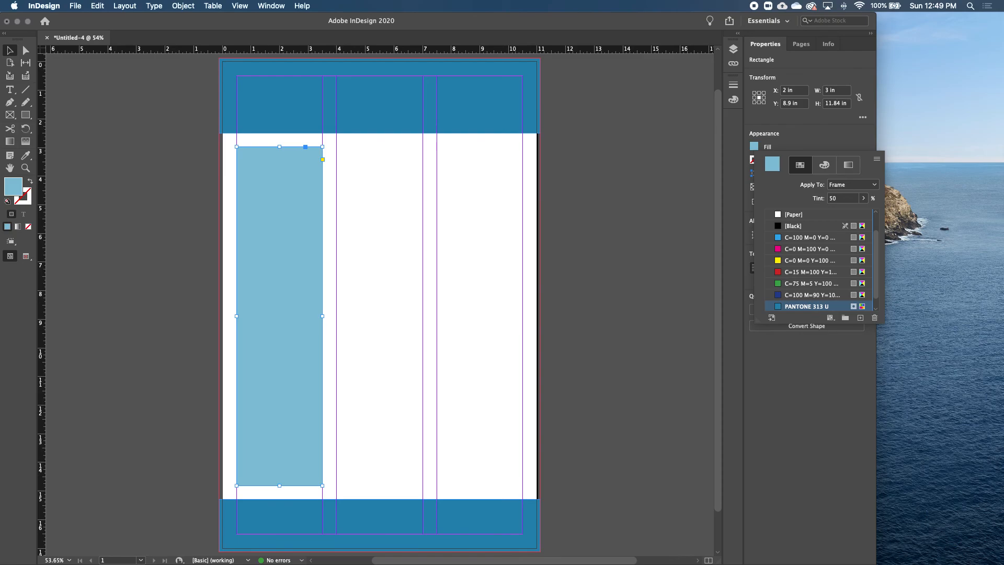
{"action": "mouse_move", "coordinate": [0, 1]}
{"action": "left_click", "coordinate": [231, 231]}
{"action": "left_click", "coordinate": [9, 51]}
{"action": "left_click", "coordinate": [102, 146]}
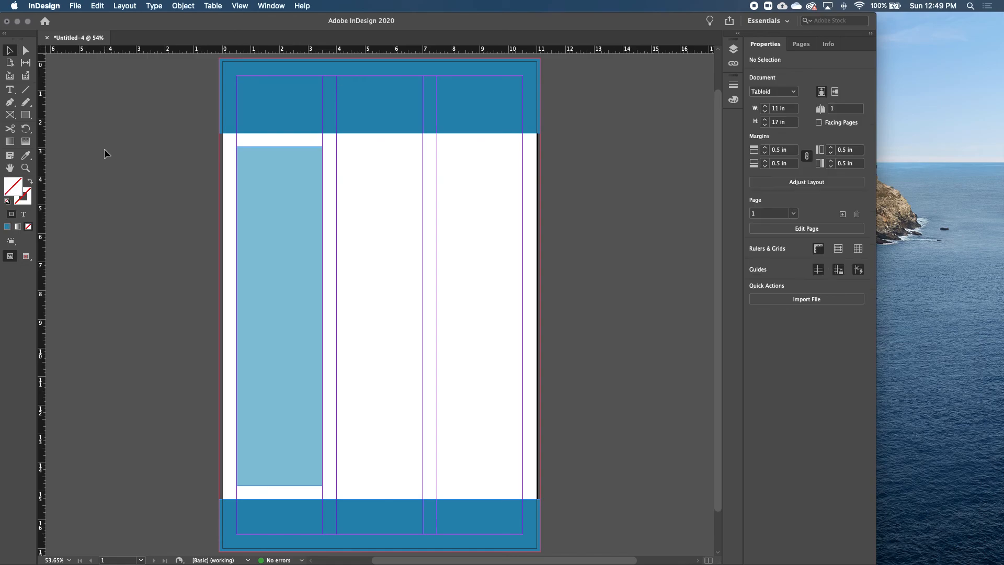
- Draw a rectangle about 2.72 in wide and 1.175 in high across the second and third columns and fill it with PANTONE 1565 U
{"action": "key", "text": "m"}
{"action": "left_click_drag", "start_coordinate": [393, 223], "coordinate": [471, 256]}
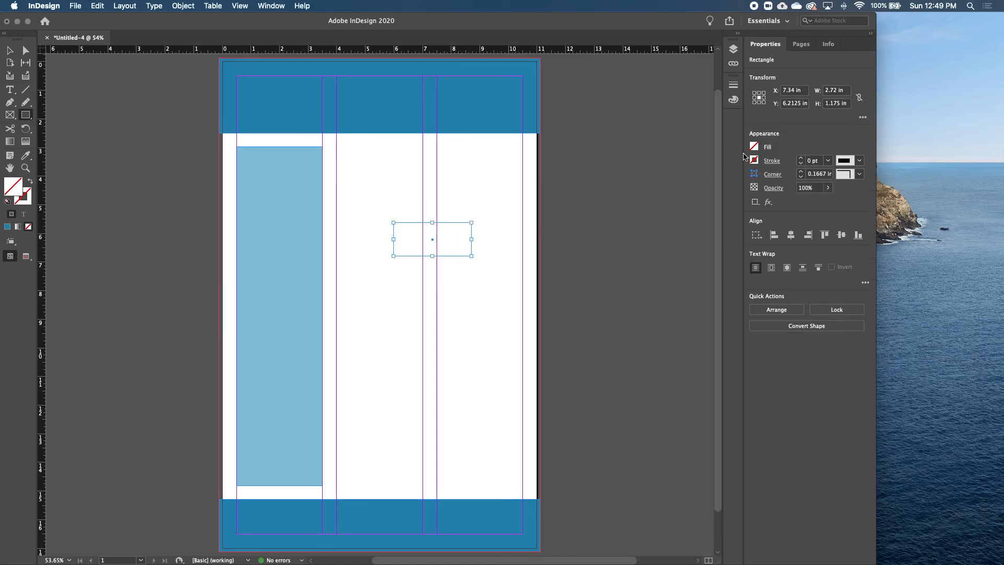
{"action": "left_click", "coordinate": [755, 148]}
{"action": "scroll", "coordinate": [804, 285], "scroll_direction": "down", "scroll_amount": 3}
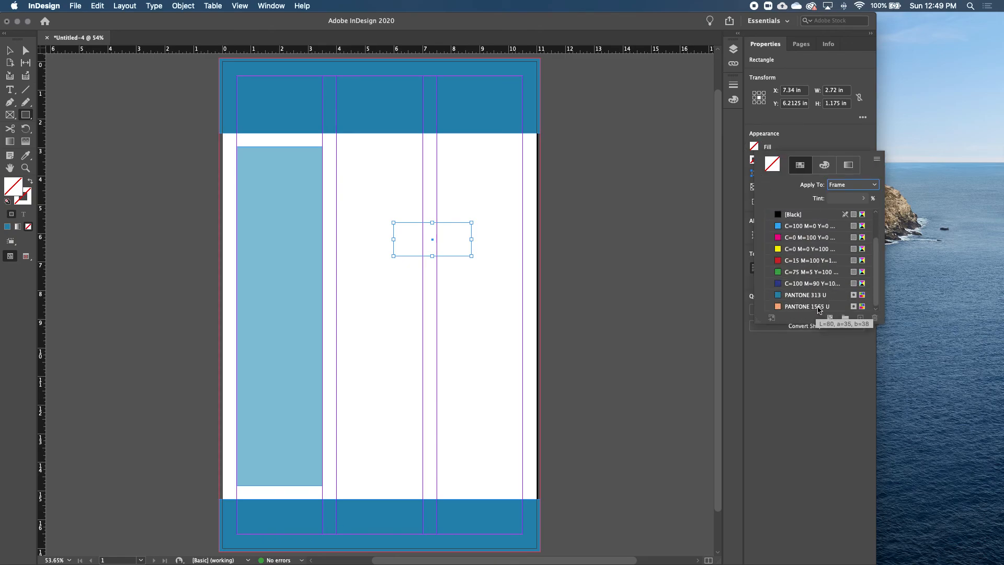
{"action": "left_click", "coordinate": [815, 308]}
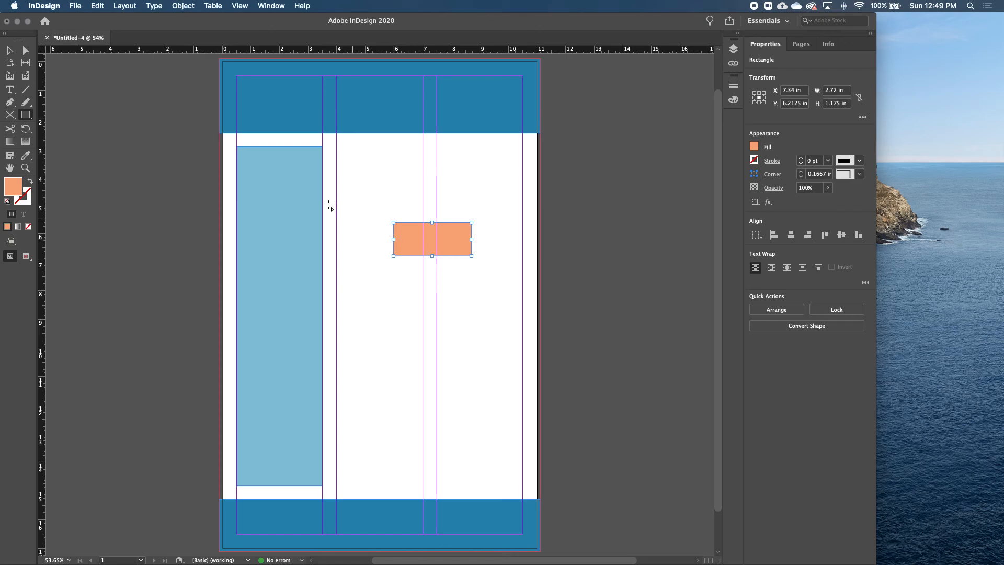
- Stretch the orange rectangle to 6.5 in wide across columns two and three and about 5.24 in high, its upper edge level with the blue column
{"action": "left_click", "coordinate": [10, 52]}
{"action": "left_click_drag", "start_coordinate": [393, 239], "coordinate": [336, 239]}
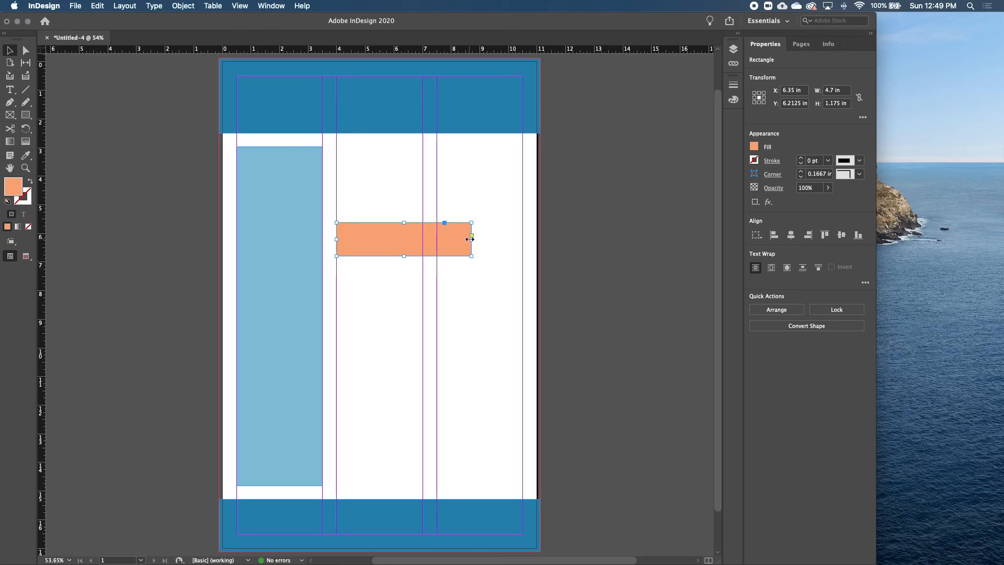
{"action": "left_click_drag", "start_coordinate": [470, 239], "coordinate": [523, 240]}
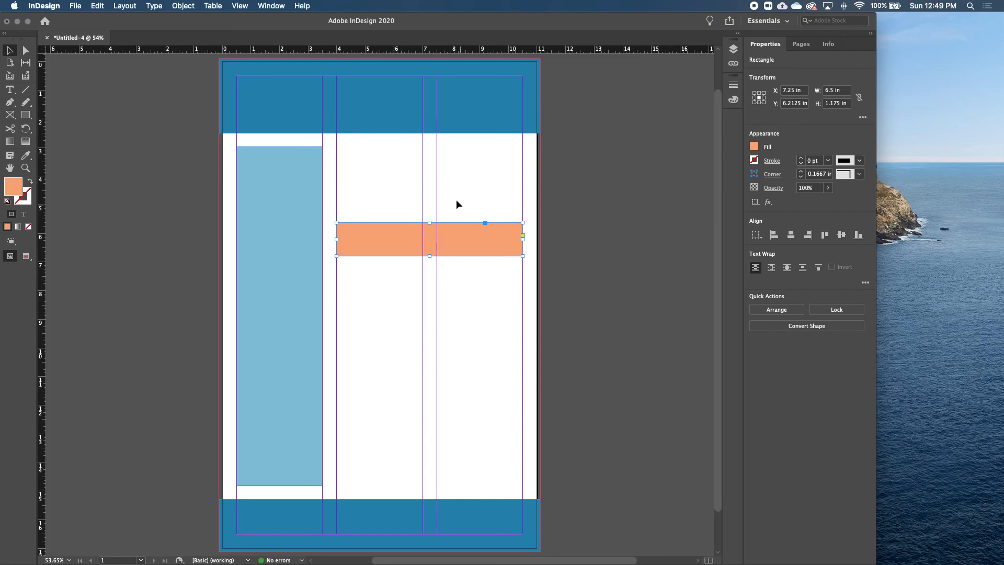
{"action": "left_click_drag", "start_coordinate": [430, 222], "coordinate": [429, 148]}
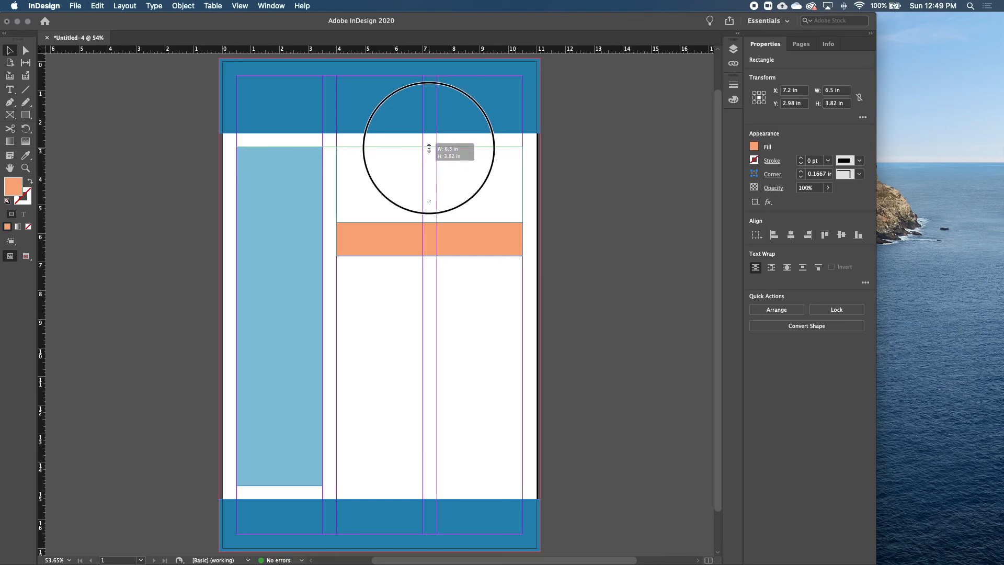
{"action": "left_click_drag", "start_coordinate": [429, 149], "coordinate": [429, 148]}
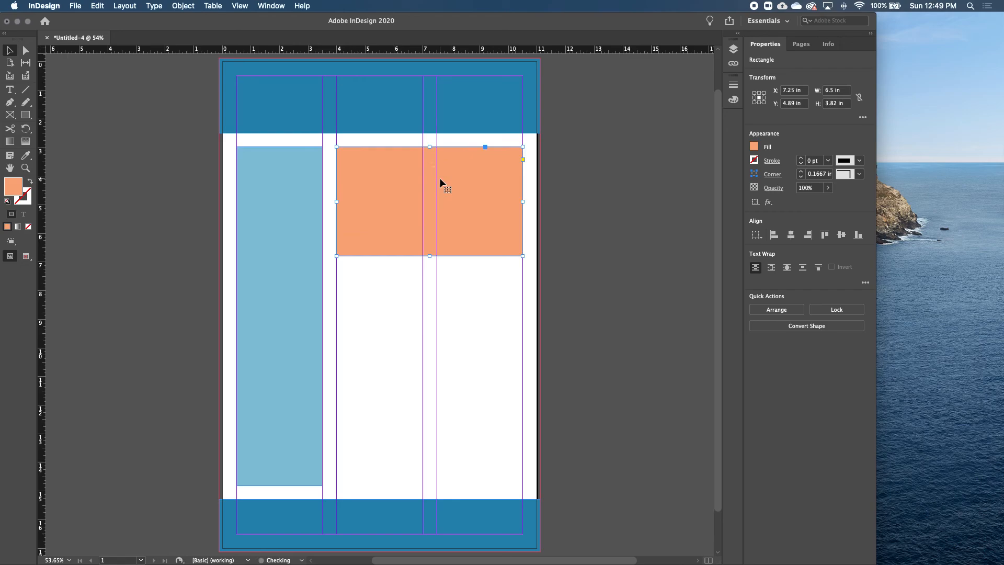
{"action": "left_click_drag", "start_coordinate": [430, 256], "coordinate": [433, 296]}
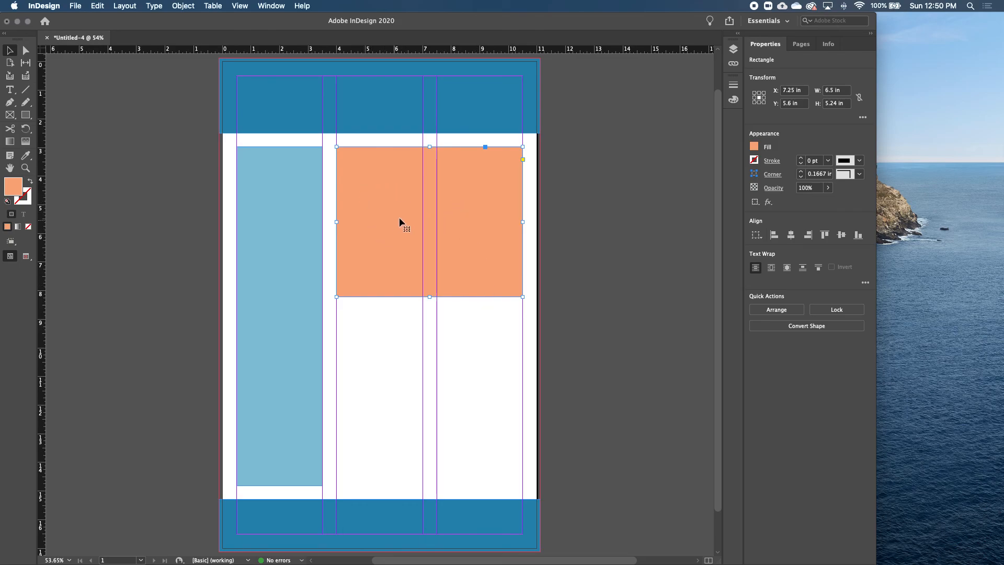
- Paste a copy of the orange rectangle and place it below the original, its lower edge level with the blue column
{"action": "right_click", "coordinate": [396, 198]}
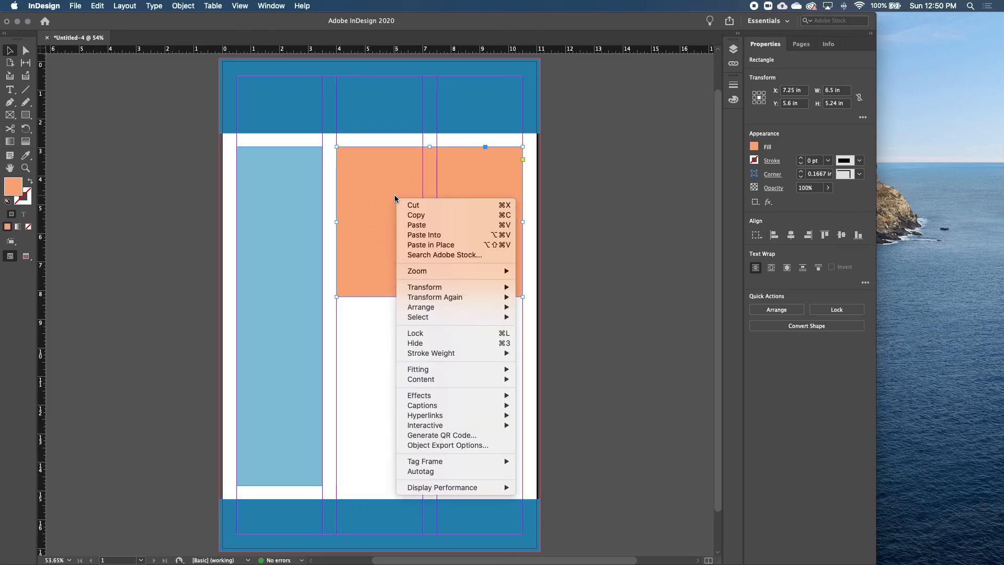
{"action": "left_click", "coordinate": [412, 215]}
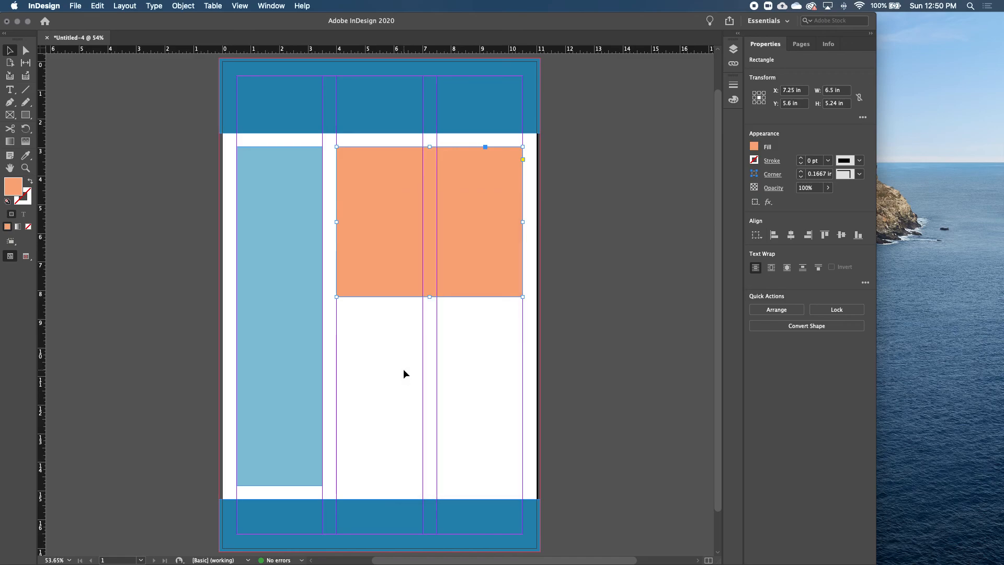
{"action": "right_click", "coordinate": [392, 369]}
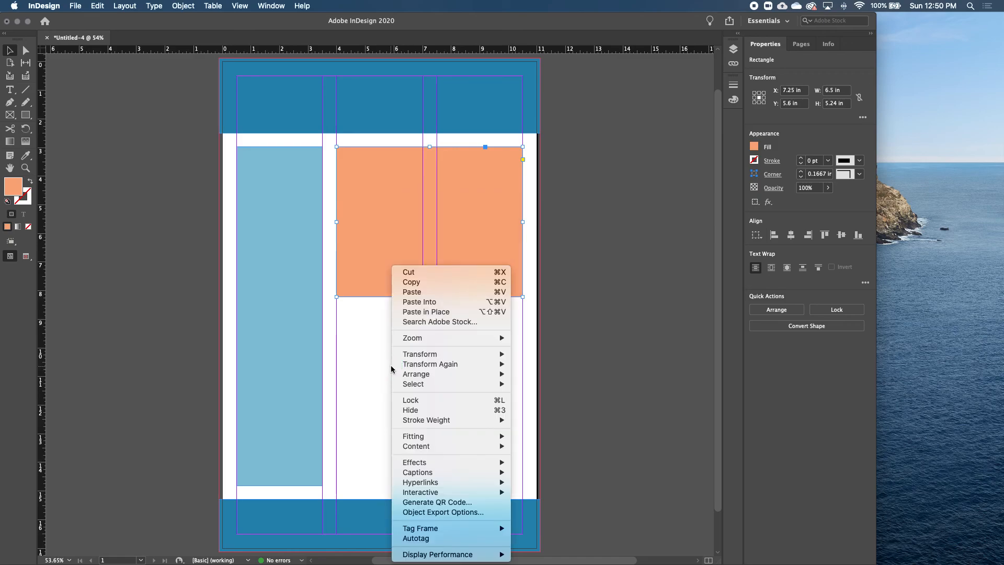
{"action": "left_click", "coordinate": [422, 294]}
{"action": "left_click_drag", "start_coordinate": [366, 291], "coordinate": [414, 388]}
- Adjust the facing edges of the two orange rectangles to give both an equal height of about 5.645 in with a gap between, and deselect
{"action": "mouse_move", "coordinate": [431, 335]}
{"action": "left_mouse_down"}
{"action": "mouse_move", "coordinate": [426, 303]}
{"action": "mouse_move", "coordinate": [431, 324]}
{"action": "left_mouse_up"}
{"action": "left_click", "coordinate": [435, 274]}
{"action": "left_click", "coordinate": [426, 328]}
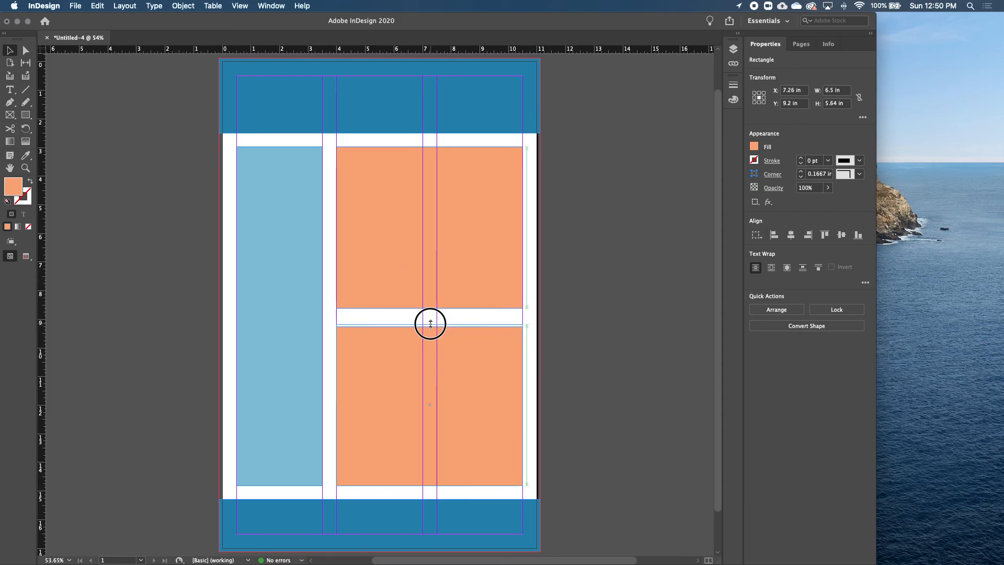
{"action": "left_click_drag", "start_coordinate": [430, 324], "coordinate": [431, 324]}
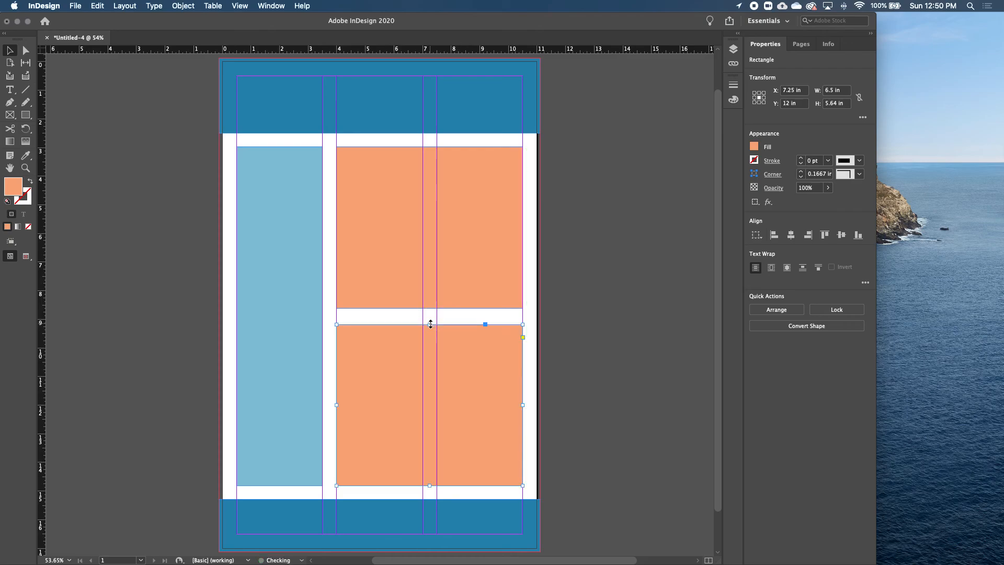
{"action": "left_click", "coordinate": [432, 313]}
{"action": "left_click", "coordinate": [450, 305]}
{"action": "left_click_drag", "start_coordinate": [429, 310], "coordinate": [430, 322]}
{"action": "left_click", "coordinate": [450, 348]}
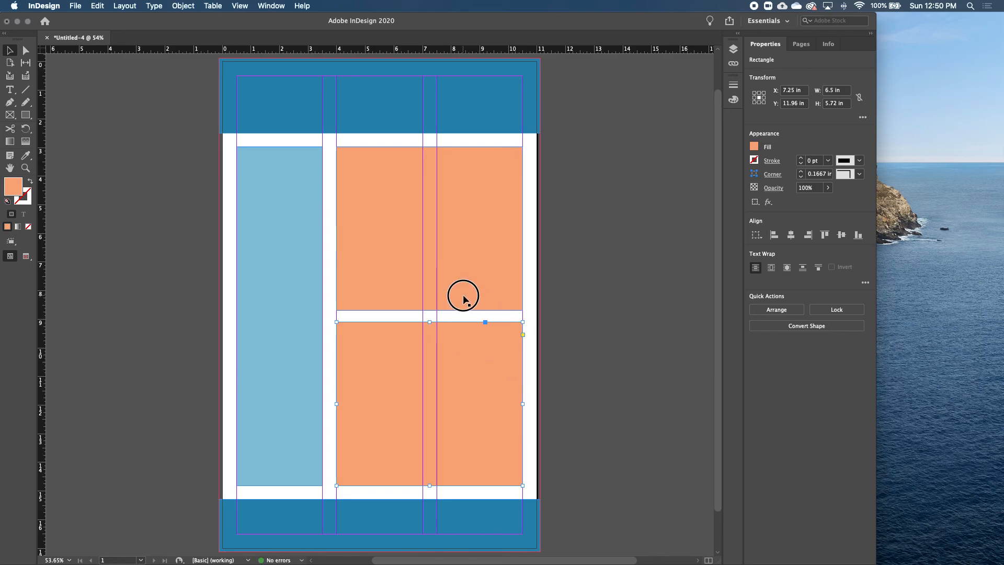
{"action": "left_click", "coordinate": [429, 310]}
{"action": "left_click_drag", "start_coordinate": [429, 310], "coordinate": [429, 324]}
{"action": "left_click", "coordinate": [429, 323]}
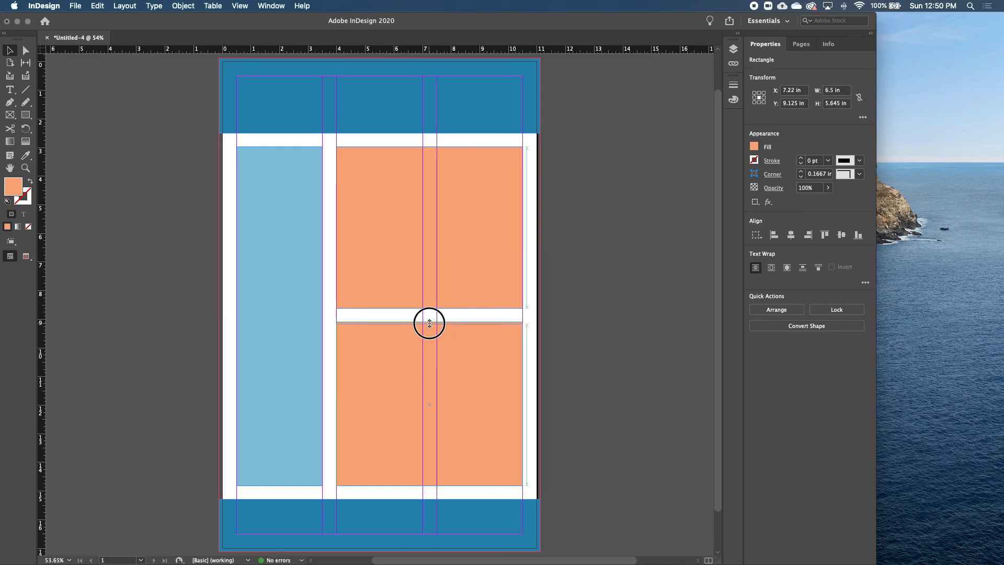
{"action": "left_click", "coordinate": [541, 313]}
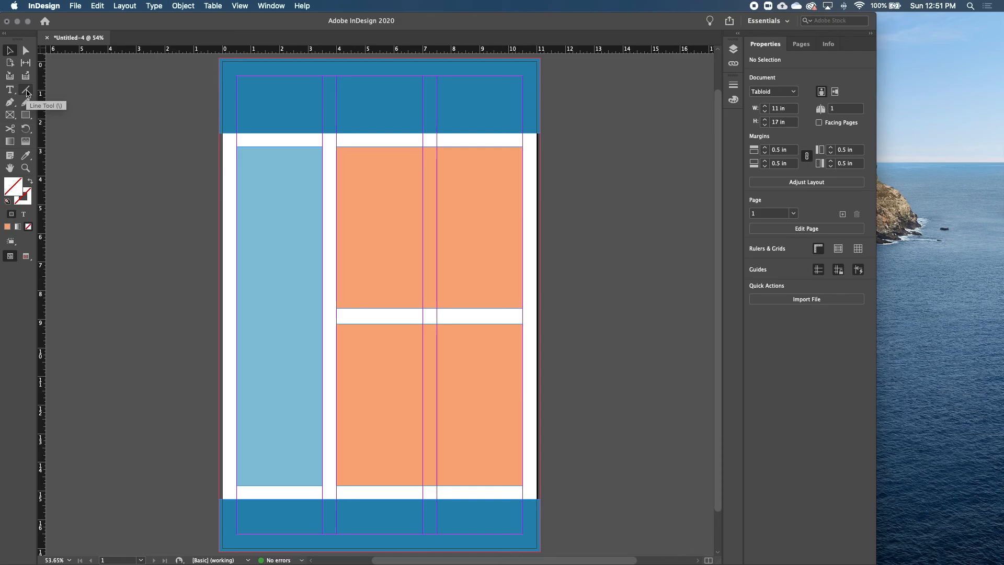
- Draw a diagonal line about 3.57 in long across the blue column's outer edge and set its stroke weight to 0.5 pt
{"action": "left_click", "coordinate": [25, 89]}
{"action": "left_click_drag", "start_coordinate": [193, 229], "coordinate": [280, 276]}
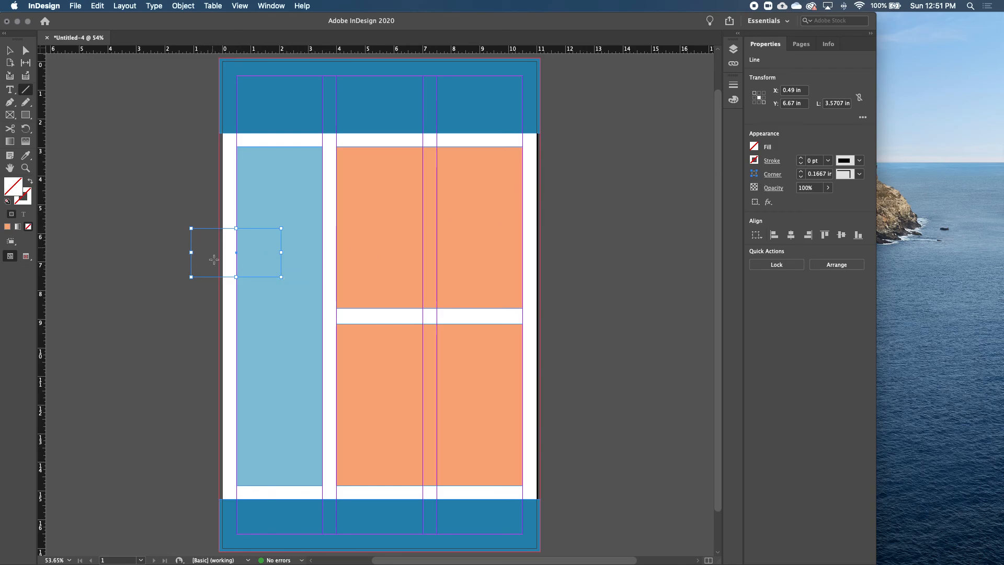
{"action": "left_click", "coordinate": [773, 166]}
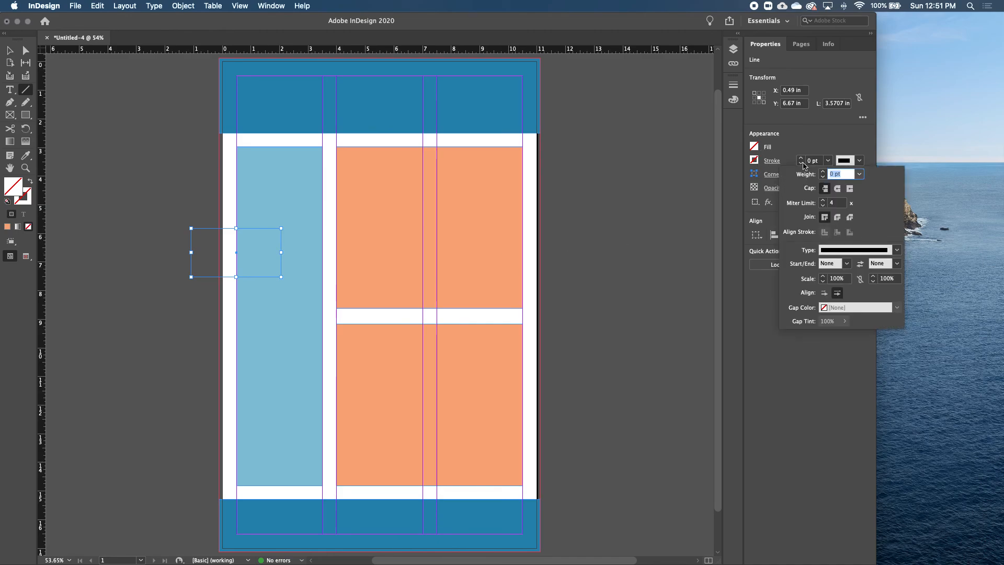
{"action": "left_click", "coordinate": [831, 175]}
{"action": "type", "text": "0.5"}
{"action": "key", "text": "Tab"}
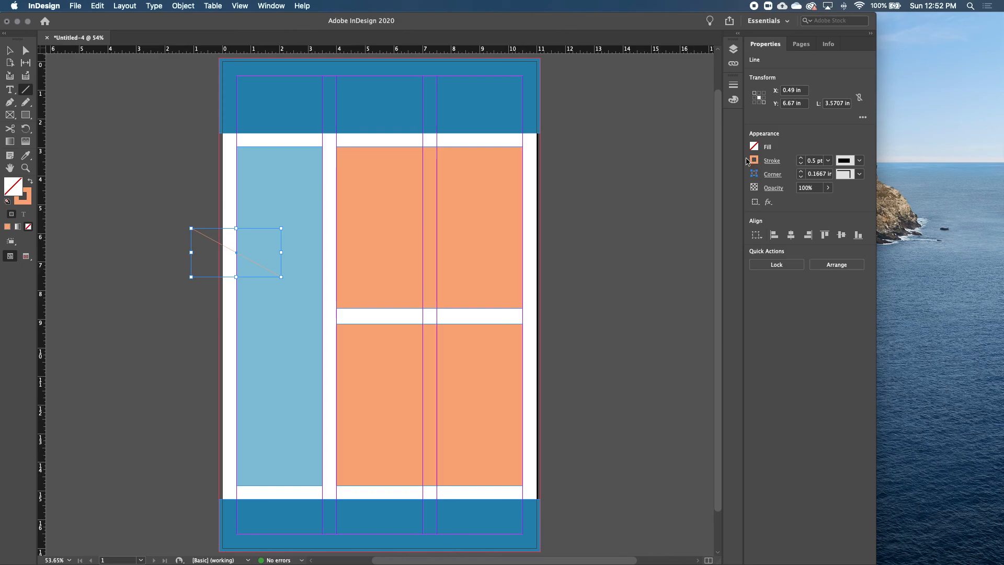
- Set the diagonal line's stroke color to [Black] and deselect it
{"action": "left_click", "coordinate": [754, 163]}
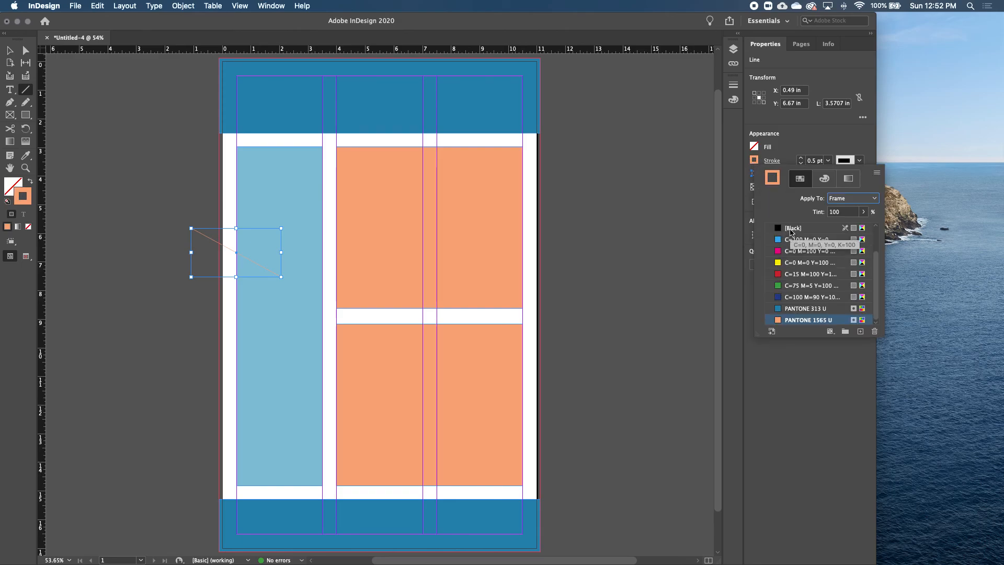
{"action": "left_click", "coordinate": [790, 229]}
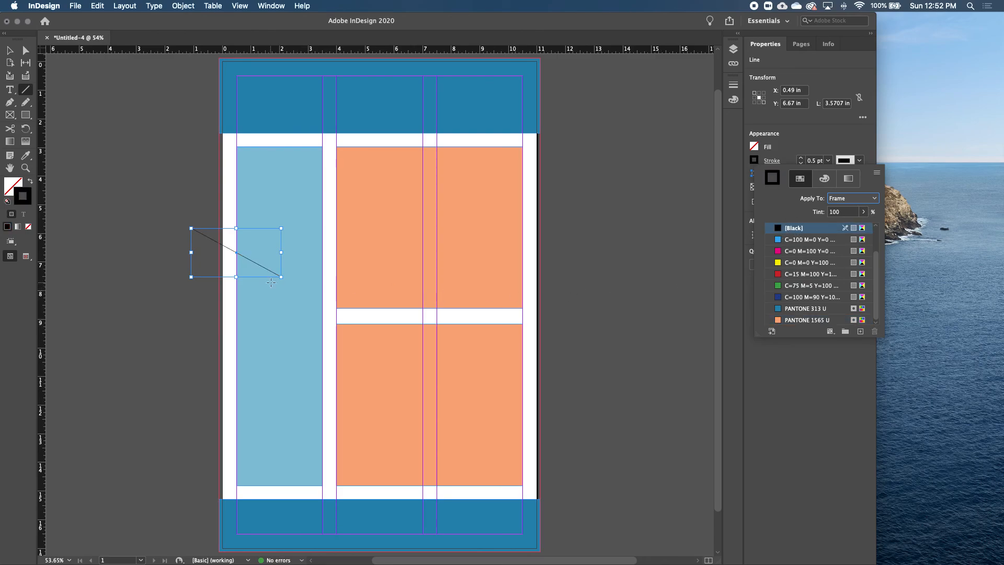
{"action": "left_click", "coordinate": [9, 53]}
{"action": "left_click", "coordinate": [10, 52]}
{"action": "left_click", "coordinate": [128, 122]}
- Move the black line outward from the blue column, stretch it across the column to about 6.74 in long, and deselect
{"action": "left_click_drag", "start_coordinate": [208, 240], "coordinate": [166, 213]}
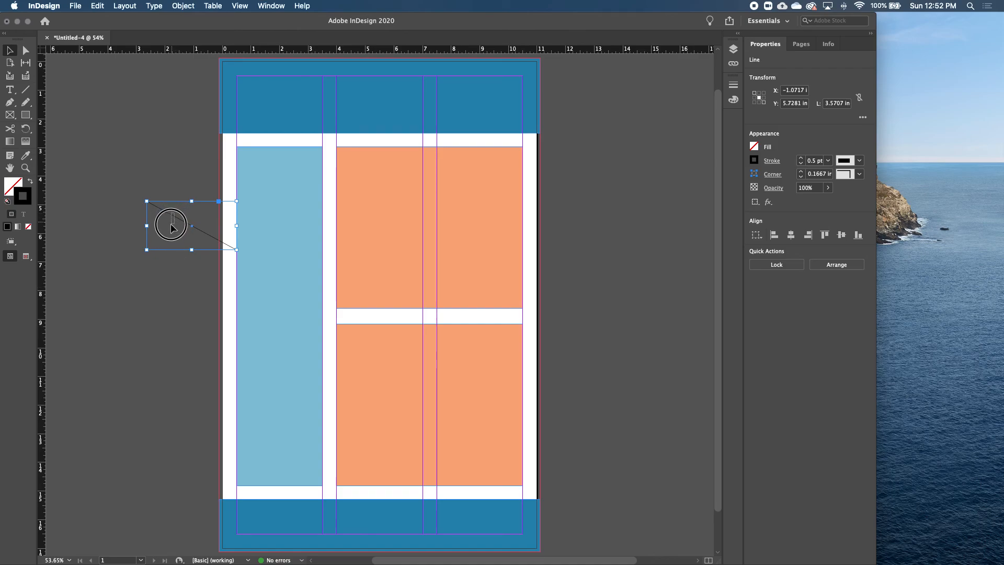
{"action": "left_click_drag", "start_coordinate": [174, 225], "coordinate": [166, 243]}
{"action": "left_click_drag", "start_coordinate": [232, 272], "coordinate": [331, 262]}
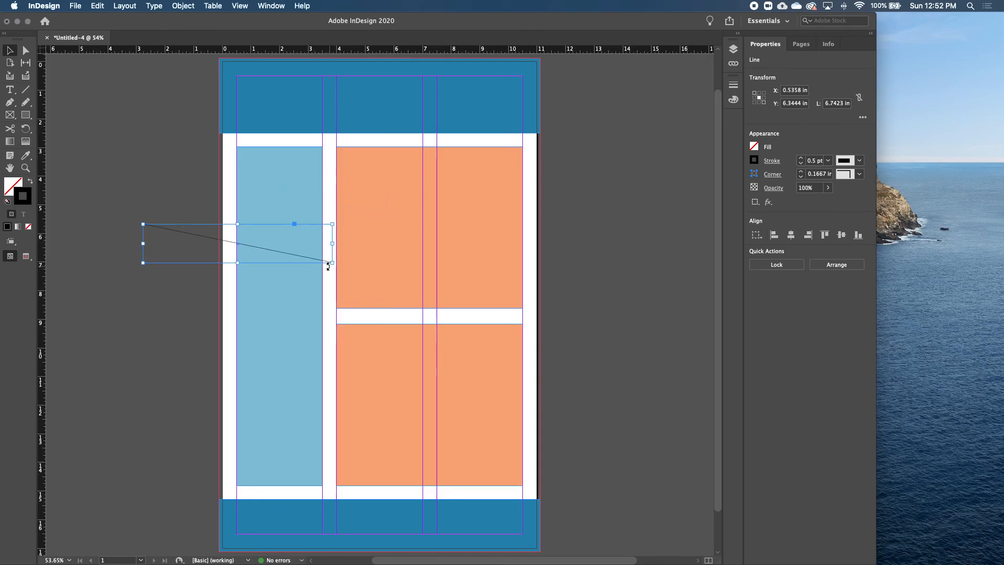
{"action": "left_click", "coordinate": [117, 152]}
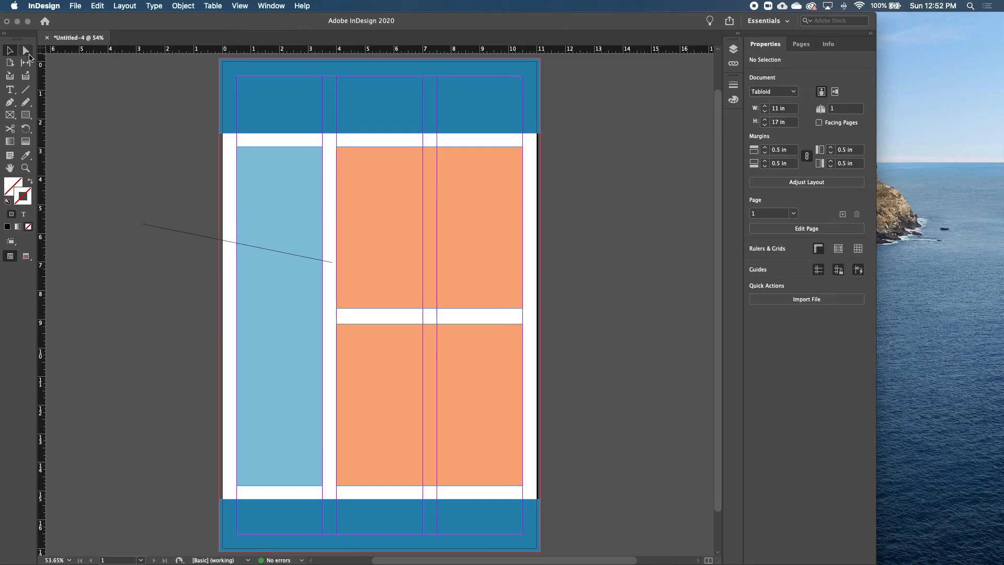
- Move the line's outer anchor point near the page edge so the line is horizontal and about 3.74 in long
{"action": "left_click", "coordinate": [27, 52]}
{"action": "left_click_drag", "start_coordinate": [144, 227], "coordinate": [226, 266]}
{"action": "left_click_drag", "start_coordinate": [226, 263], "coordinate": [226, 263]}
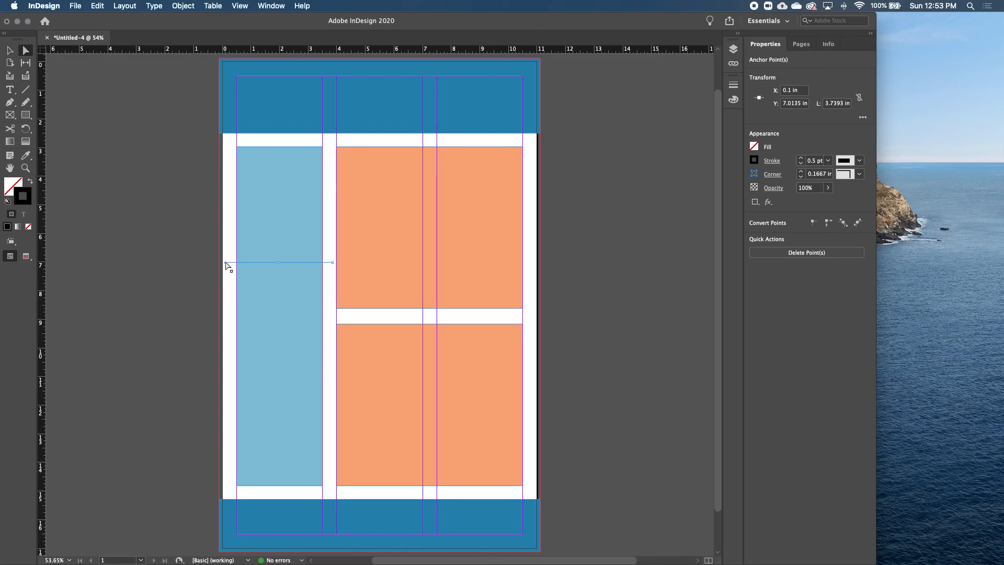
{"action": "left_click", "coordinate": [228, 267]}
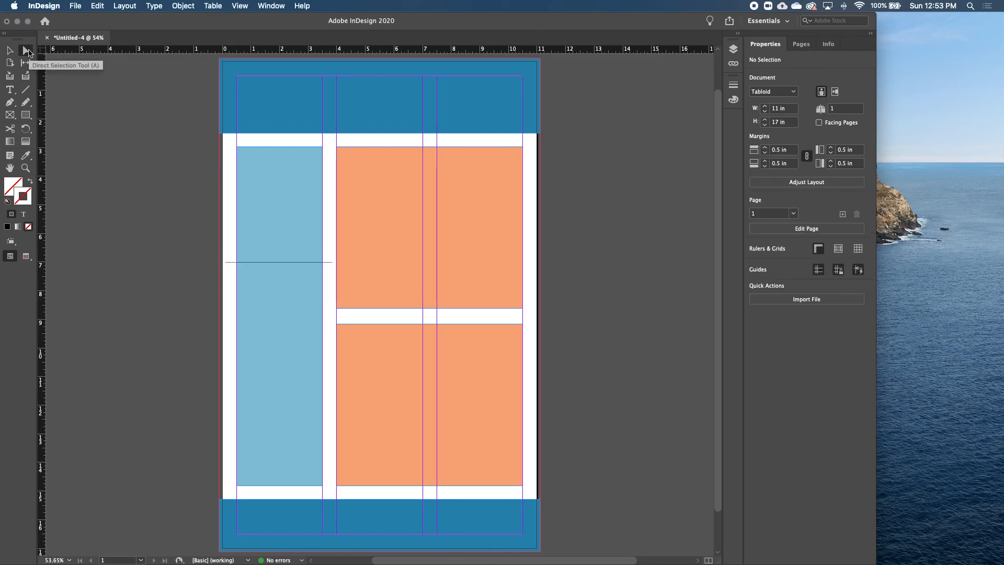
- Fit both ends of the horizontal line to the blue column's side edges, making it 3 in long, and nudge it slightly down
{"action": "left_click", "coordinate": [26, 50]}
{"action": "left_click", "coordinate": [225, 263]}
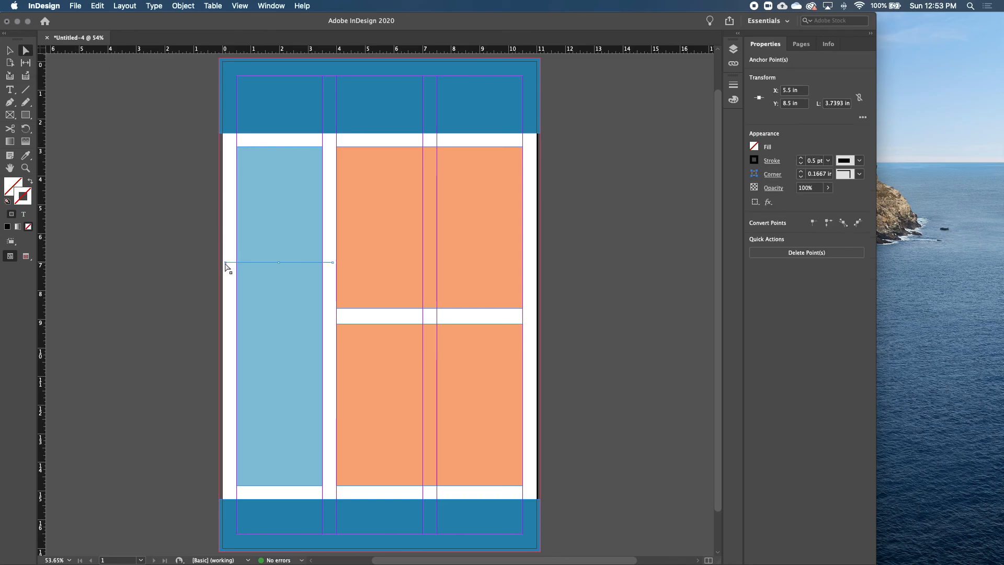
{"action": "left_click_drag", "start_coordinate": [333, 263], "coordinate": [324, 267]}
{"action": "mouse_move", "coordinate": [225, 264]}
{"action": "left_mouse_down"}
{"action": "mouse_move", "coordinate": [239, 264]}
{"action": "mouse_move", "coordinate": [234, 271]}
{"action": "mouse_move", "coordinate": [236, 262]}
{"action": "left_mouse_up"}
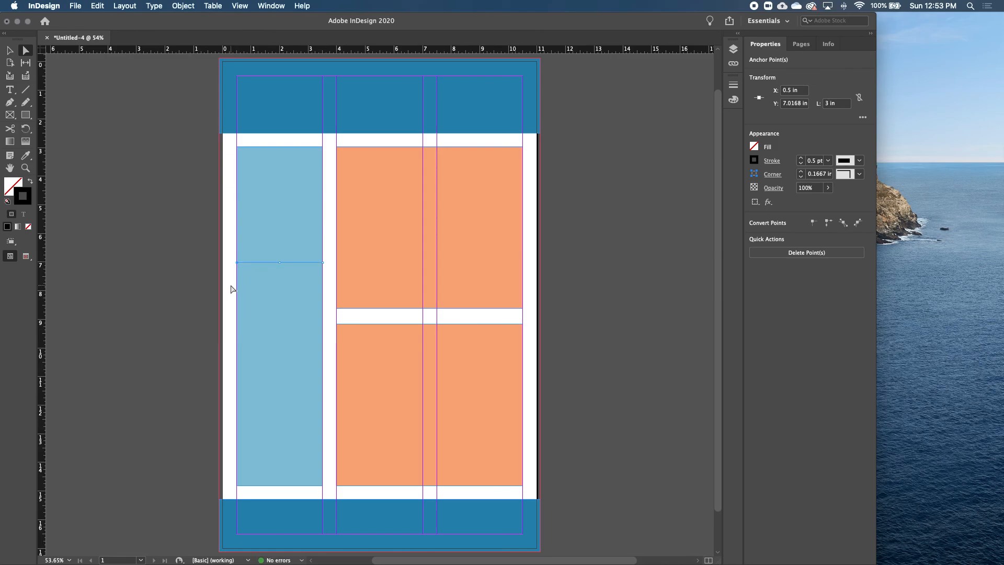
{"action": "key", "text": "v"}
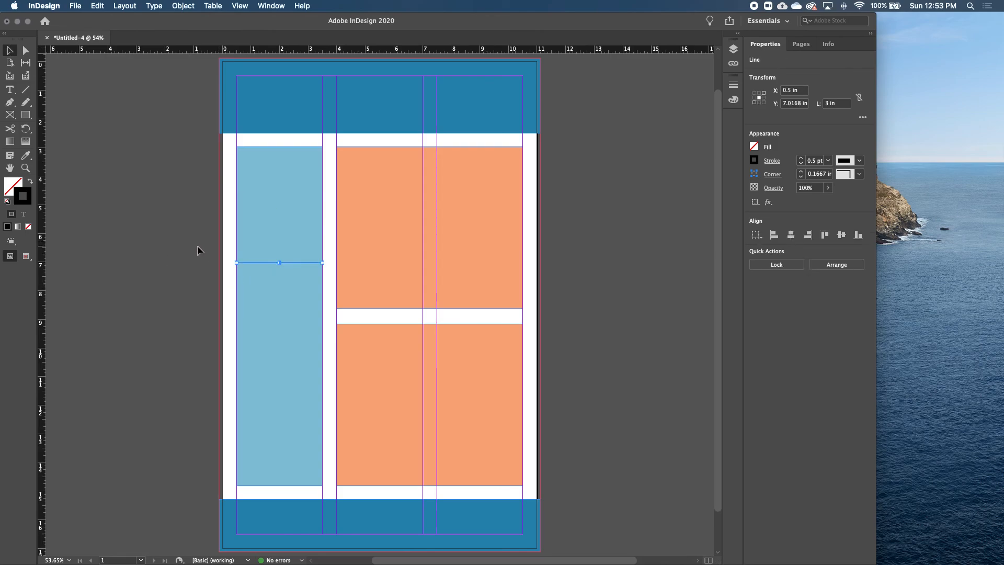
{"action": "left_click", "coordinate": [197, 248]}
{"action": "left_click_drag", "start_coordinate": [305, 263], "coordinate": [305, 266]}
{"action": "left_click", "coordinate": [205, 283]}
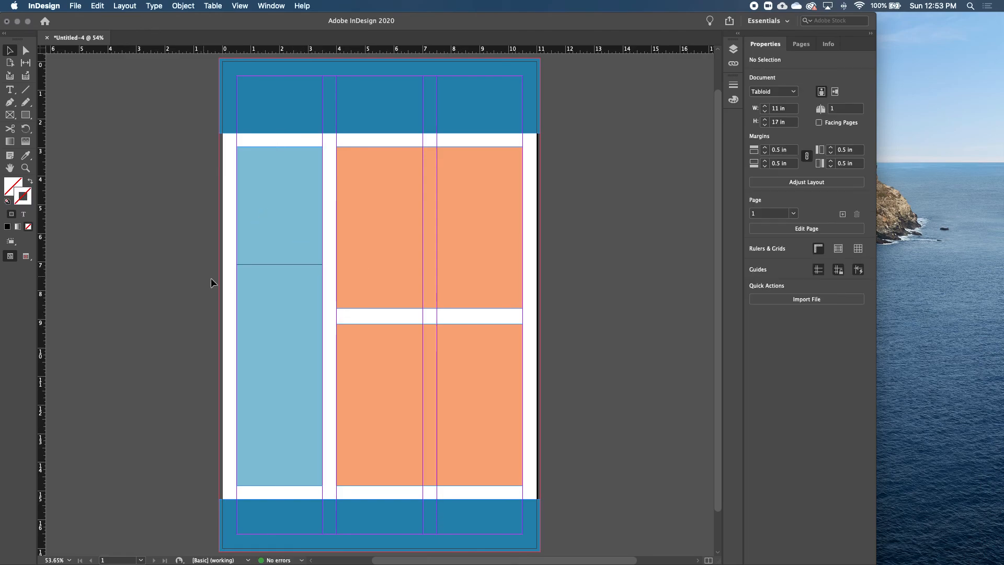
- Draw a second horizontal line about 3.06 in long on the pasteboard beside the blue column and deselect it
{"action": "left_click", "coordinate": [25, 91]}
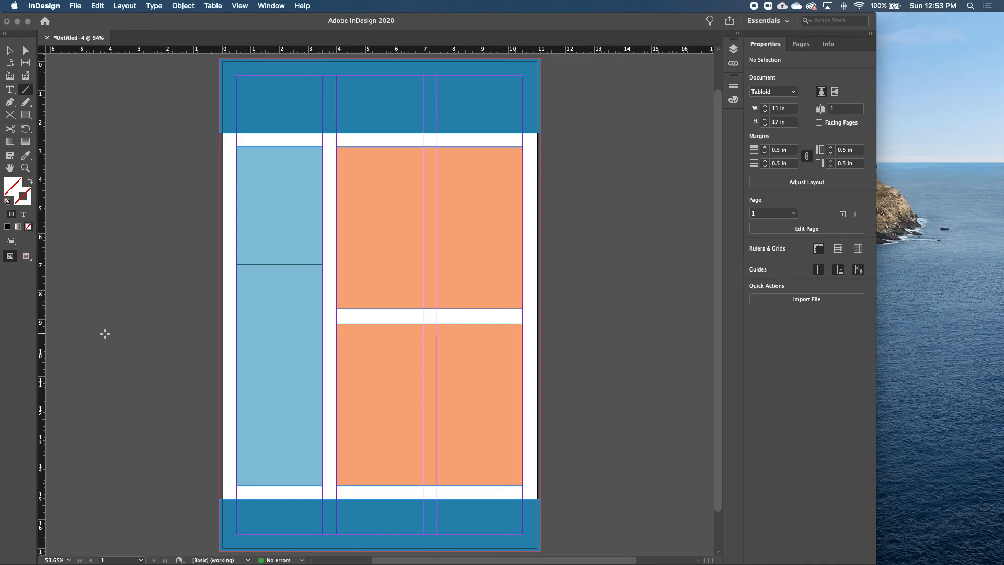
{"action": "left_click_drag", "start_coordinate": [99, 309], "coordinate": [190, 336]}
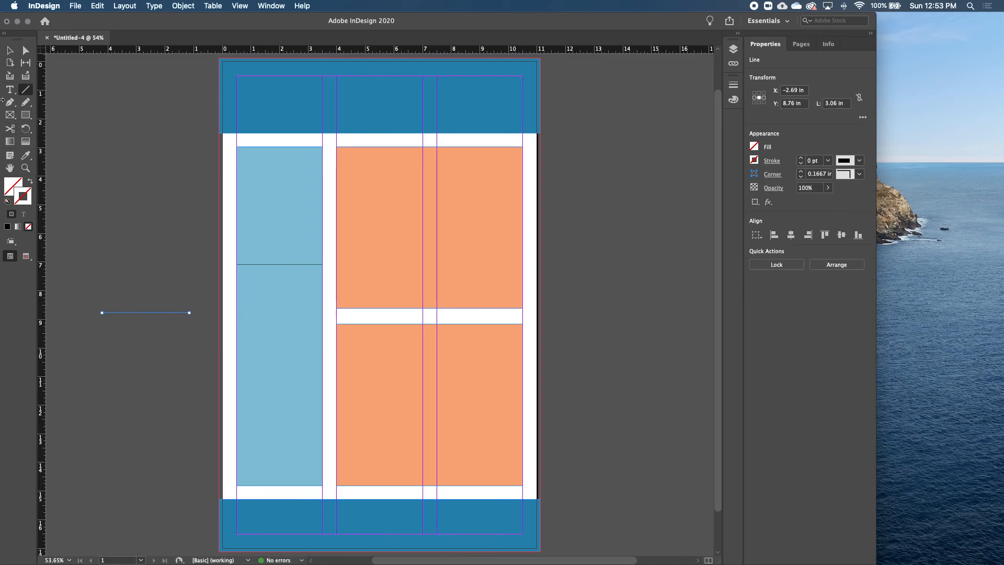
{"action": "left_click", "coordinate": [10, 52]}
{"action": "left_click", "coordinate": [140, 316]}
{"action": "left_click_drag", "start_coordinate": [140, 290], "coordinate": [175, 272]}
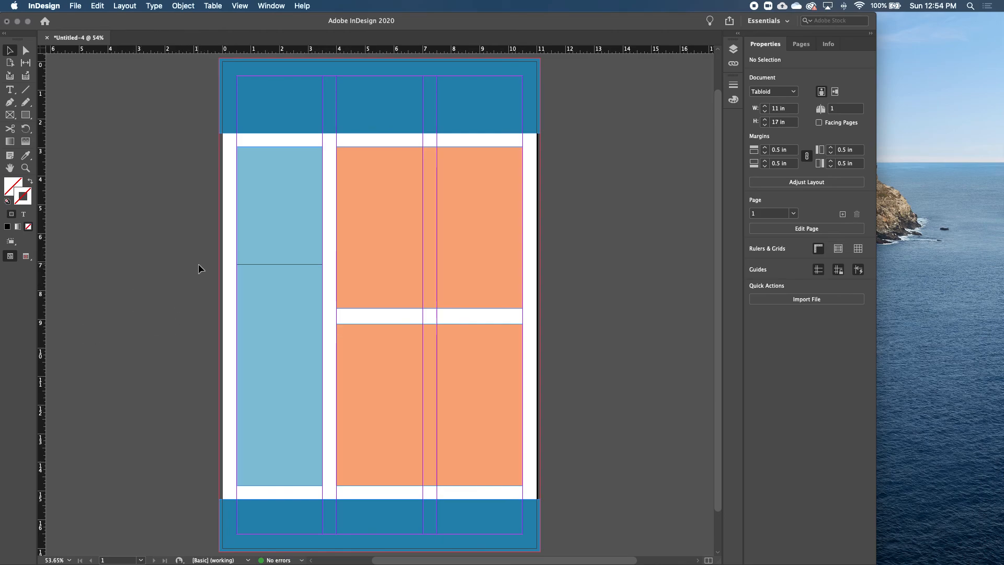
- Give the pasteboard line a 0.5 pt black stroke
{"action": "left_click_drag", "start_coordinate": [200, 275], "coordinate": [69, 363]}
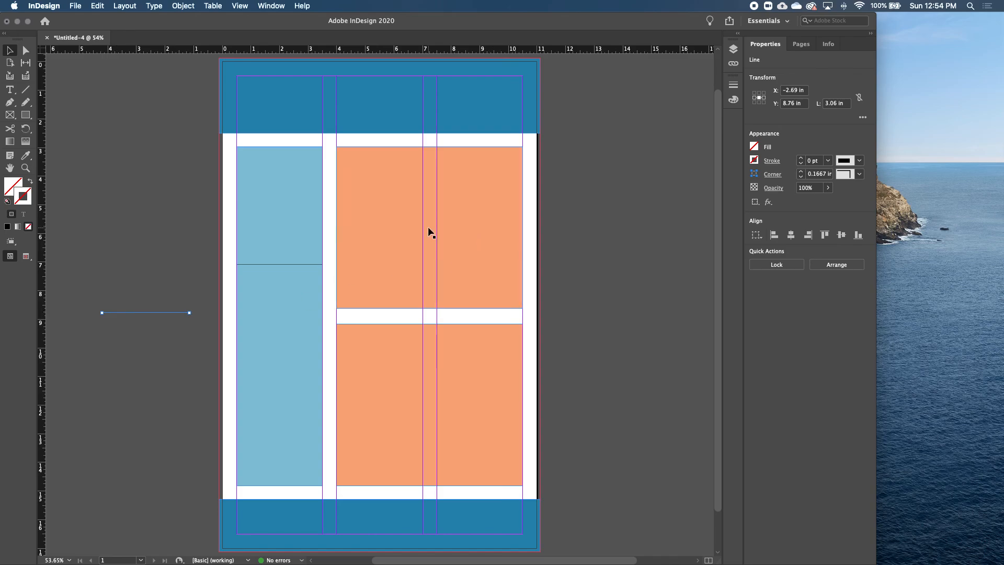
{"action": "left_click", "coordinate": [771, 162]}
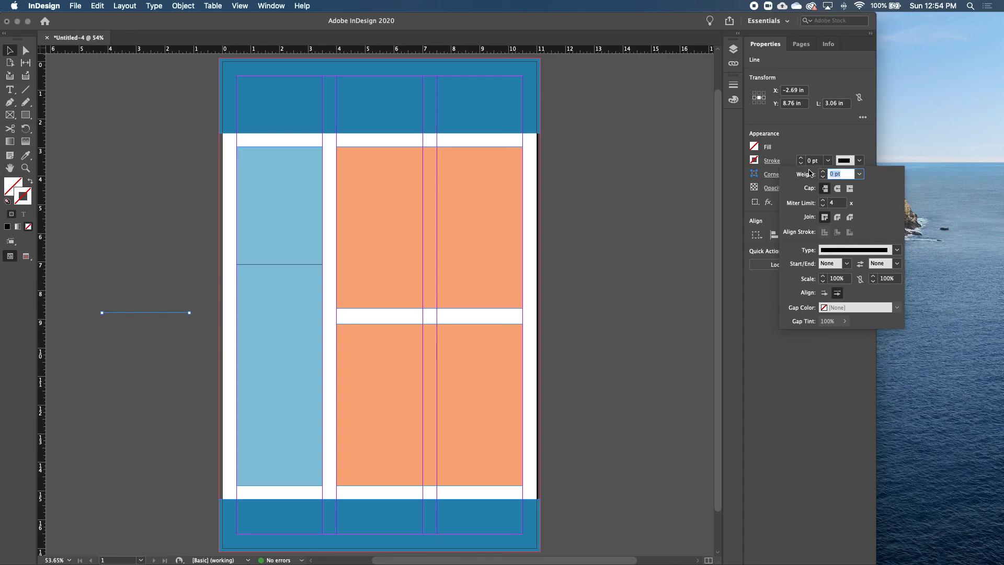
{"action": "key", "text": "Tab"}
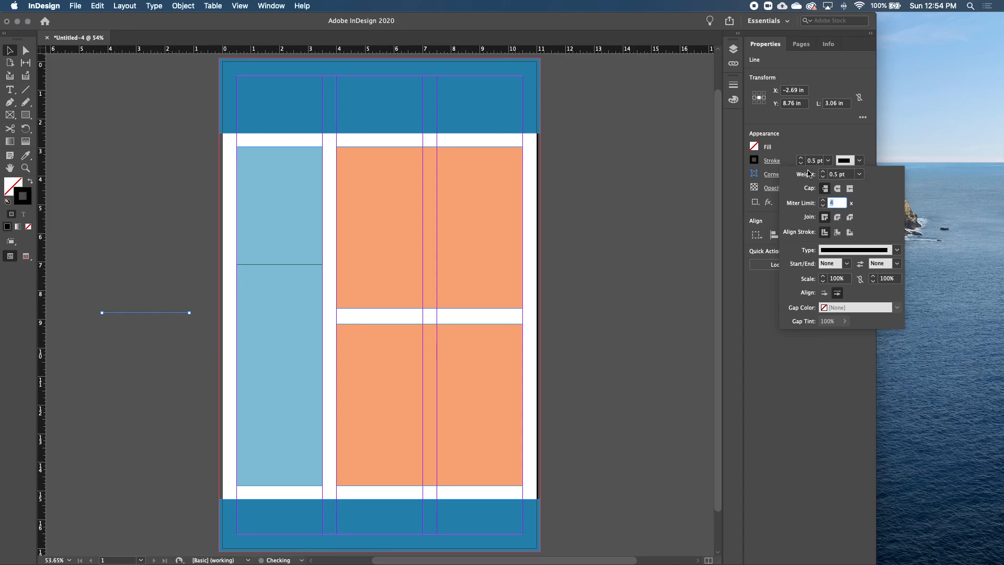
{"action": "left_click", "coordinate": [754, 160]}
{"action": "left_click", "coordinate": [755, 161]}
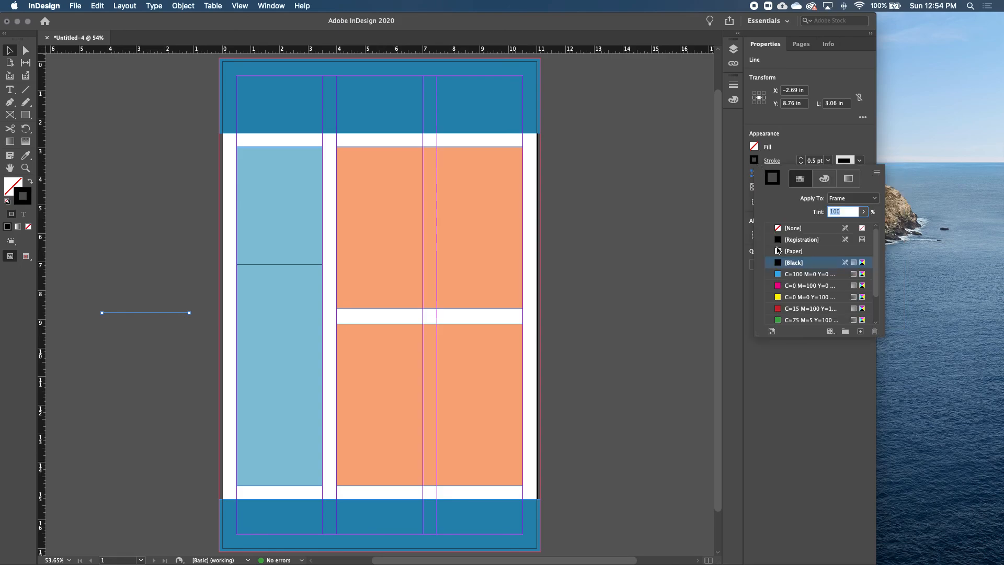
{"action": "key", "text": "Escape"}
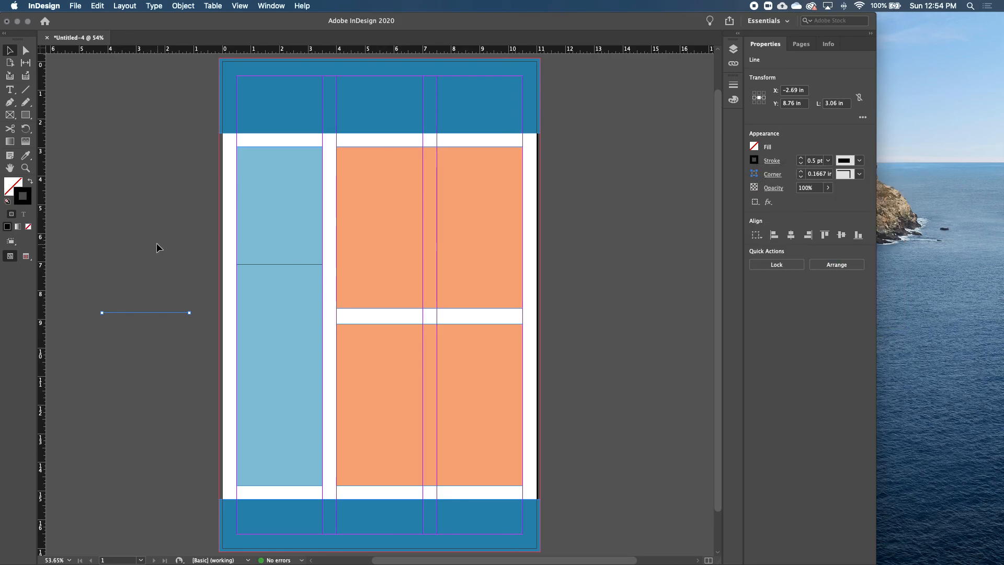
- Move the second line onto the lower part of the blue column and shorten it to the column's 3 in width
{"action": "left_click", "coordinate": [134, 313]}
{"action": "left_click_drag", "start_coordinate": [134, 316], "coordinate": [324, 375]}
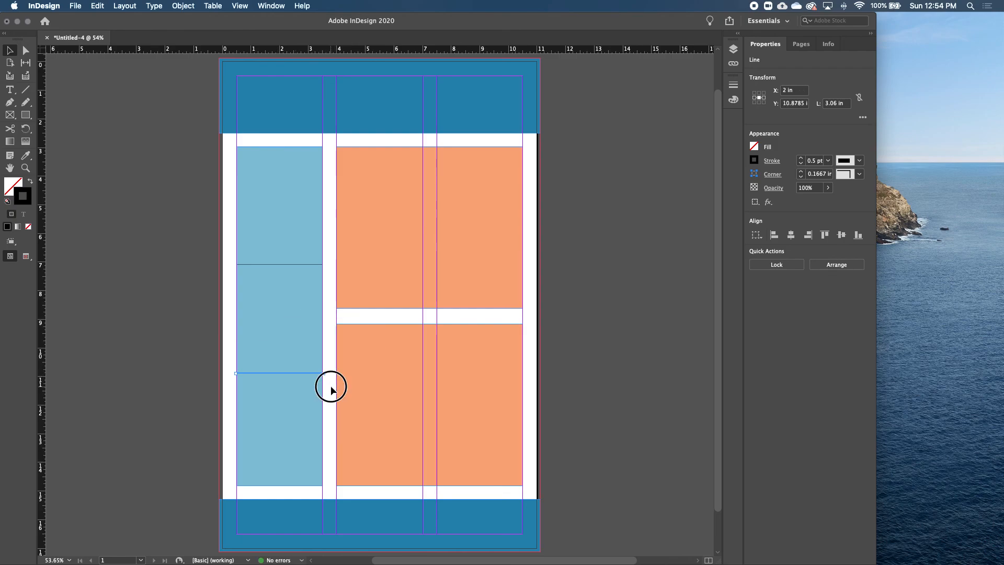
{"action": "left_click", "coordinate": [313, 375]}
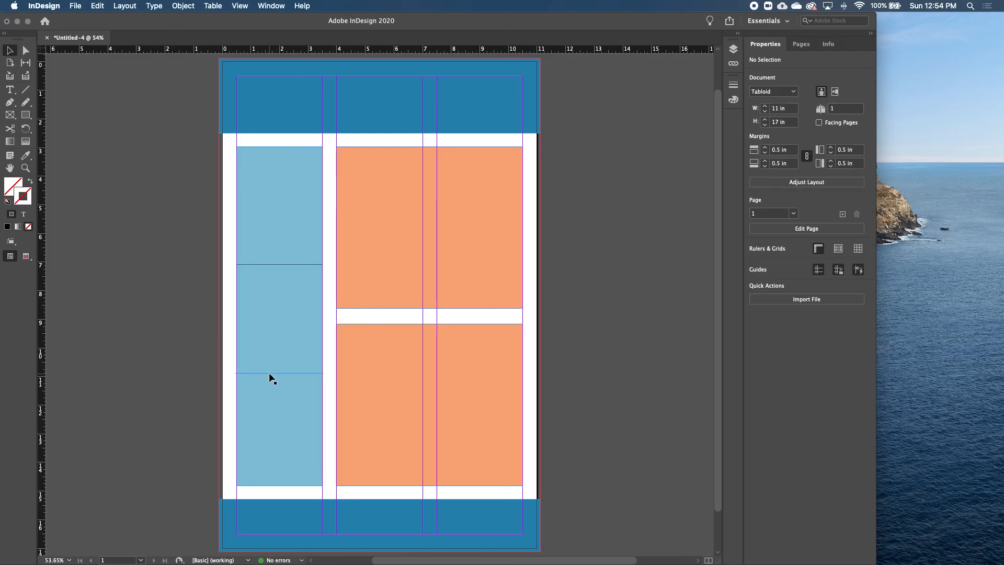
{"action": "left_click_drag", "start_coordinate": [268, 373], "coordinate": [321, 376]}
{"action": "left_click", "coordinate": [332, 366]}
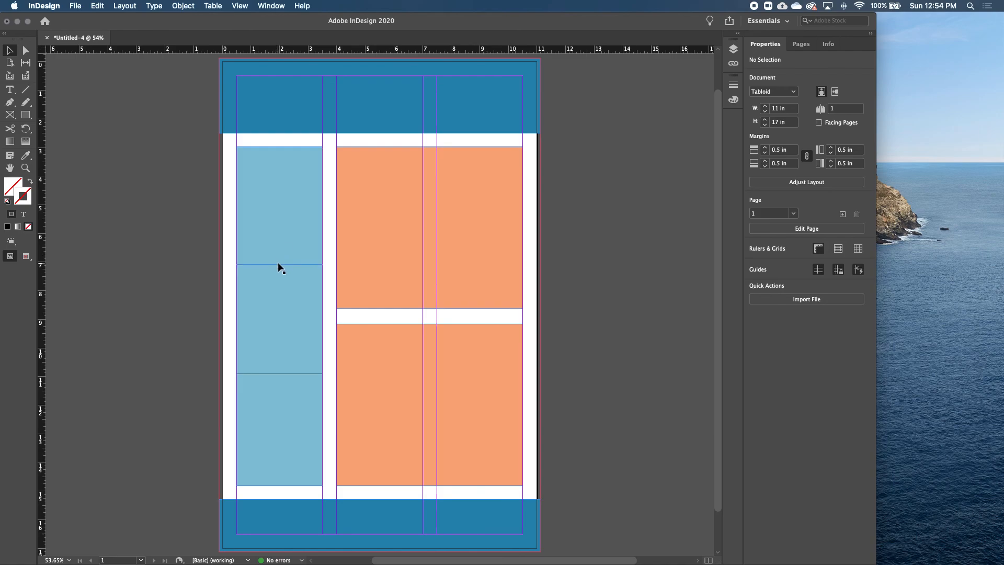
- Reposition the two blue-column lines at about Y 6.94 in and Y 10.87 in to divide the column into thirds, and deselect
{"action": "left_click_drag", "start_coordinate": [277, 264], "coordinate": [278, 261]}
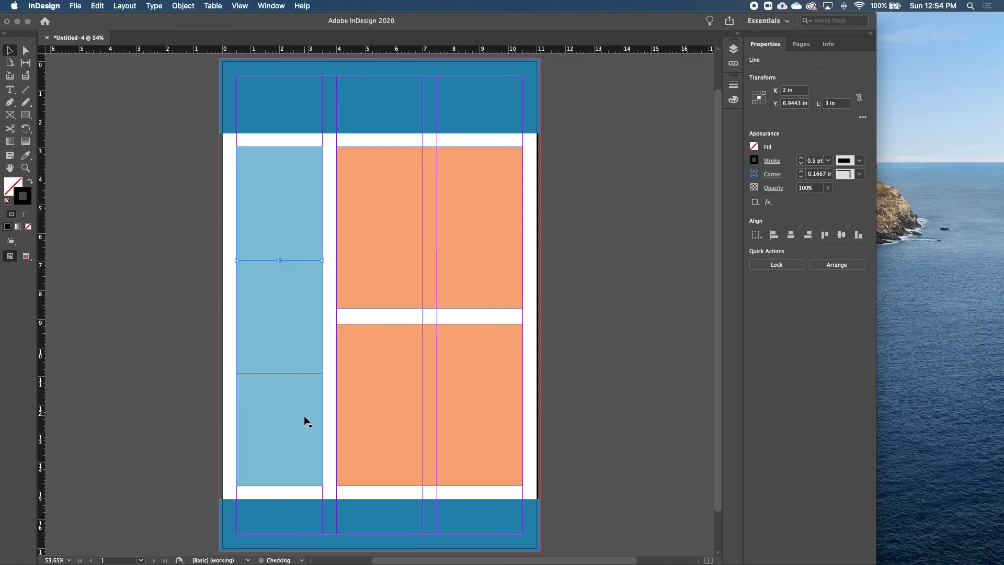
{"action": "left_click_drag", "start_coordinate": [288, 373], "coordinate": [291, 377]}
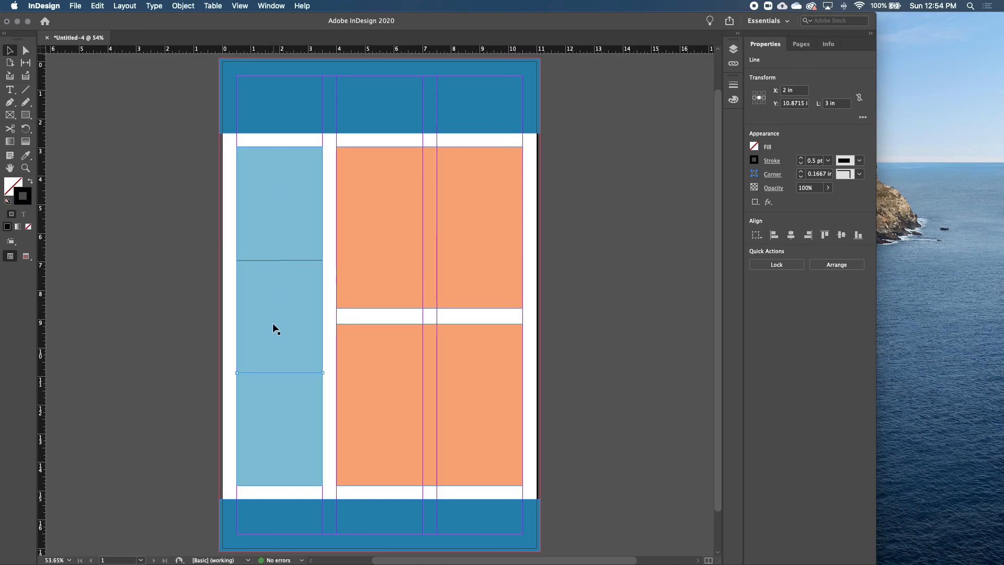
{"action": "left_click", "coordinate": [333, 370]}
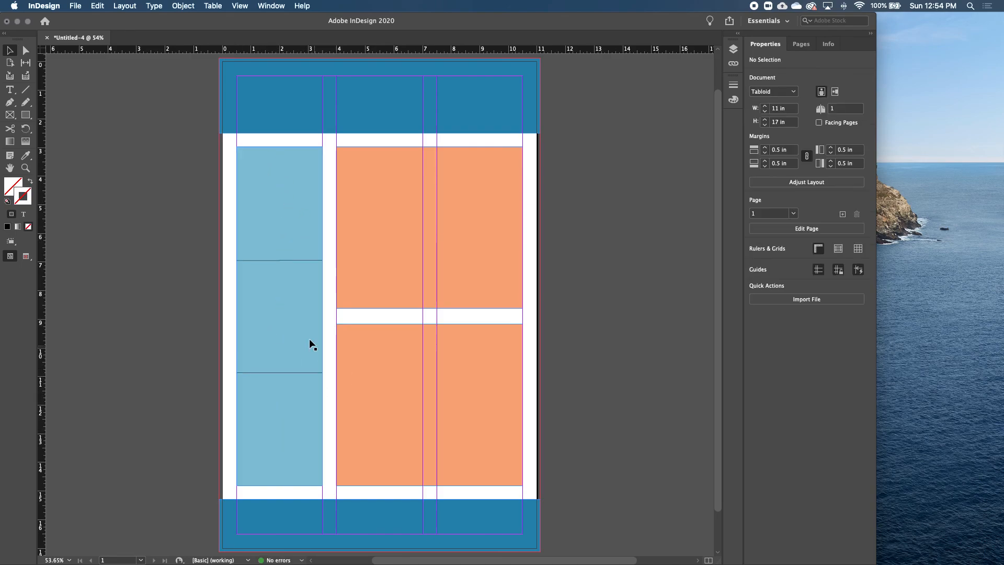
{"action": "left_click", "coordinate": [274, 260]}
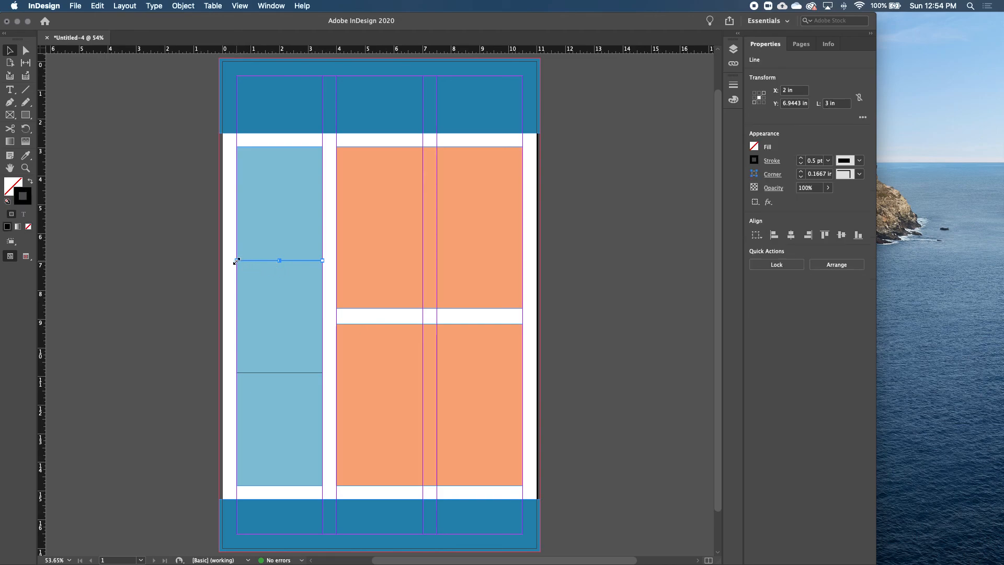
{"action": "left_click", "coordinate": [327, 280]}
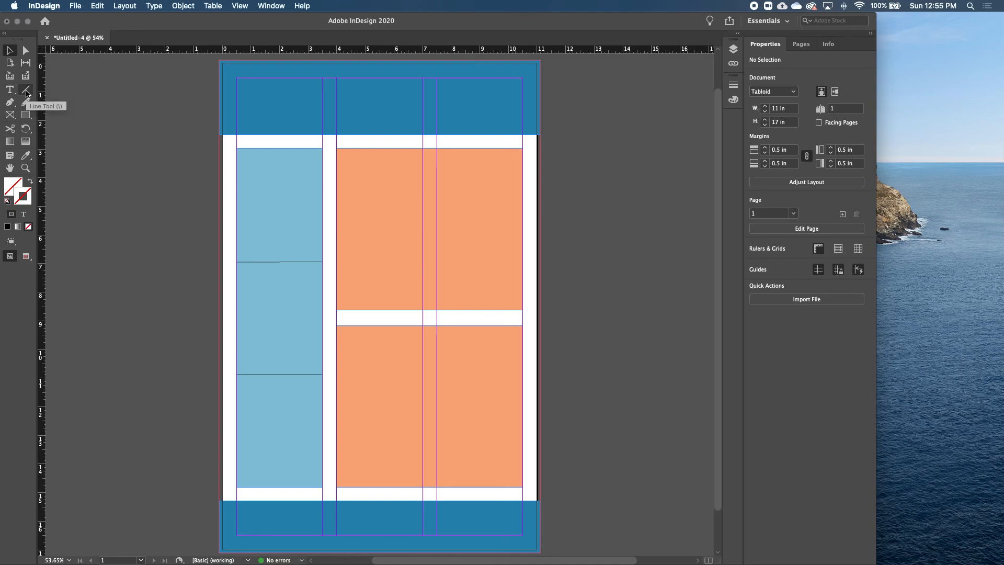
- Draw a vertical line 5.645 in long down the middle of the lower orange rectangle and color its stroke [Black]
{"action": "left_click", "coordinate": [26, 92]}
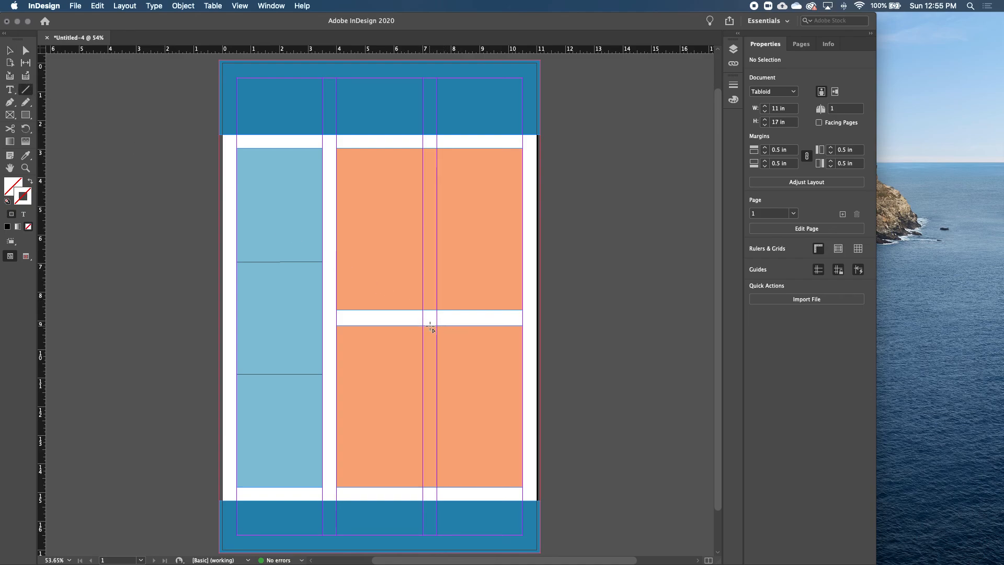
{"action": "left_click_drag", "start_coordinate": [430, 326], "coordinate": [430, 487]}
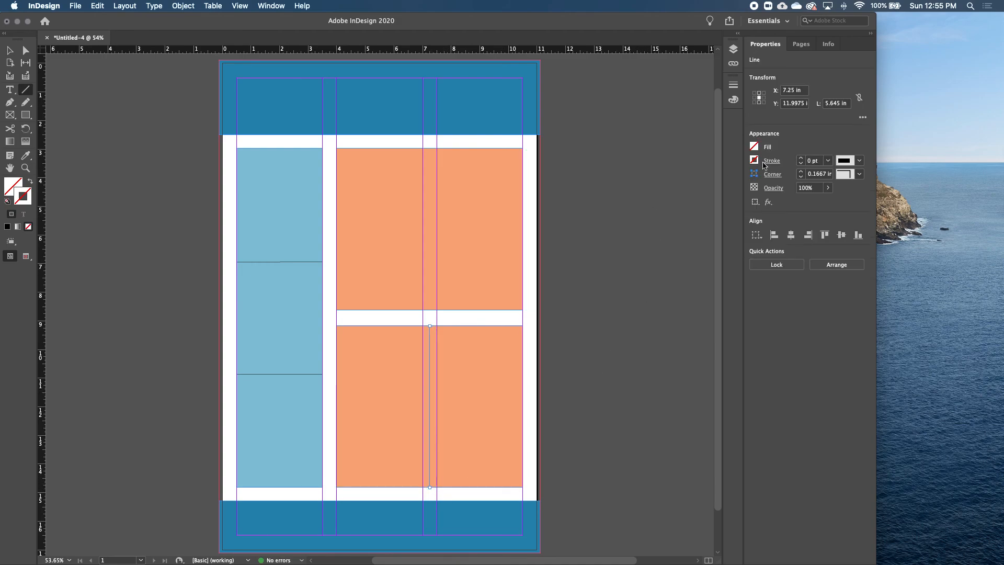
{"action": "left_click", "coordinate": [763, 164]}
{"action": "left_click", "coordinate": [777, 261]}
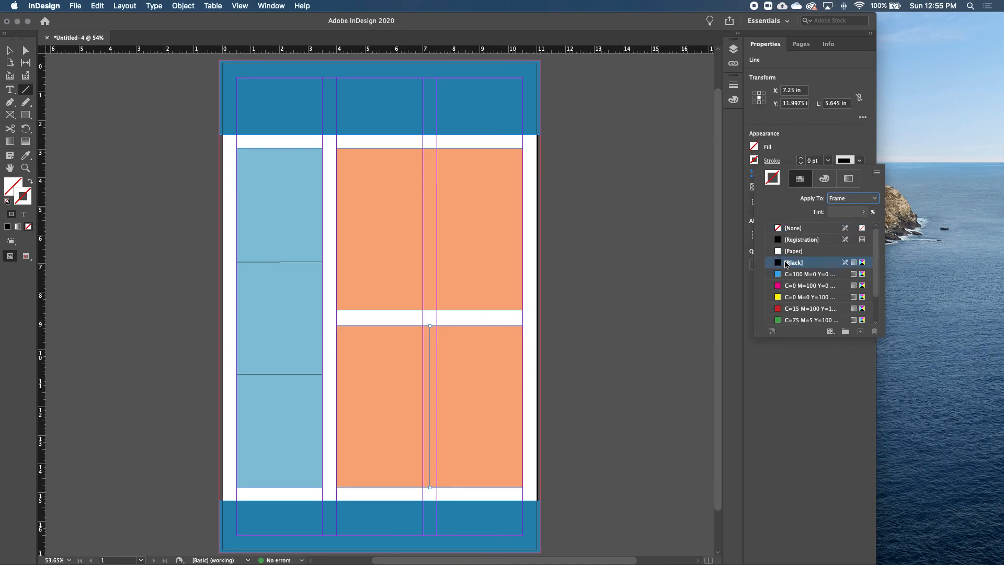
{"action": "left_click", "coordinate": [784, 148]}
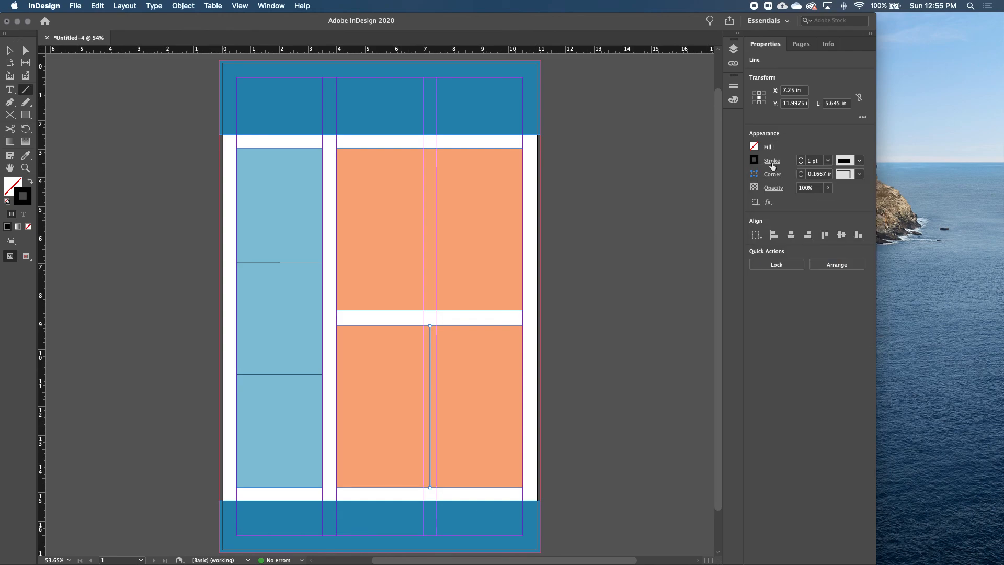
- Set the vertical line's stroke weight to 0.5 pt and deselect it
{"action": "left_click", "coordinate": [772, 161]}
{"action": "type", "text": "0.5"}
{"action": "key", "text": "Tab"}
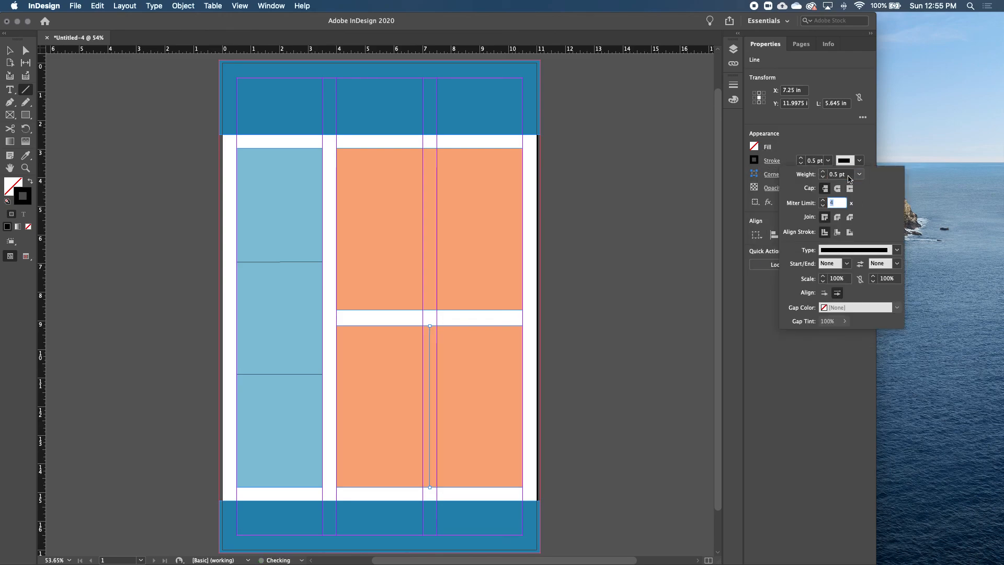
{"action": "left_click", "coordinate": [10, 52]}
{"action": "left_click", "coordinate": [87, 124]}
{"action": "left_click", "coordinate": [627, 285]}
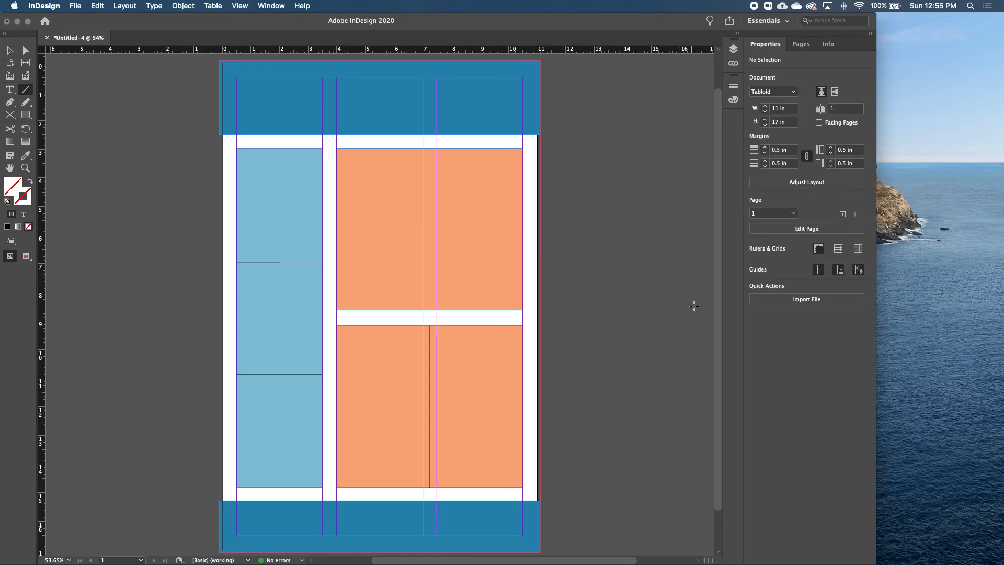
- Draw a horizontal line about 4.15 in long across the vertical divider in the lower orange rectangle
{"action": "left_click_drag", "start_coordinate": [358, 382], "coordinate": [477, 382]}
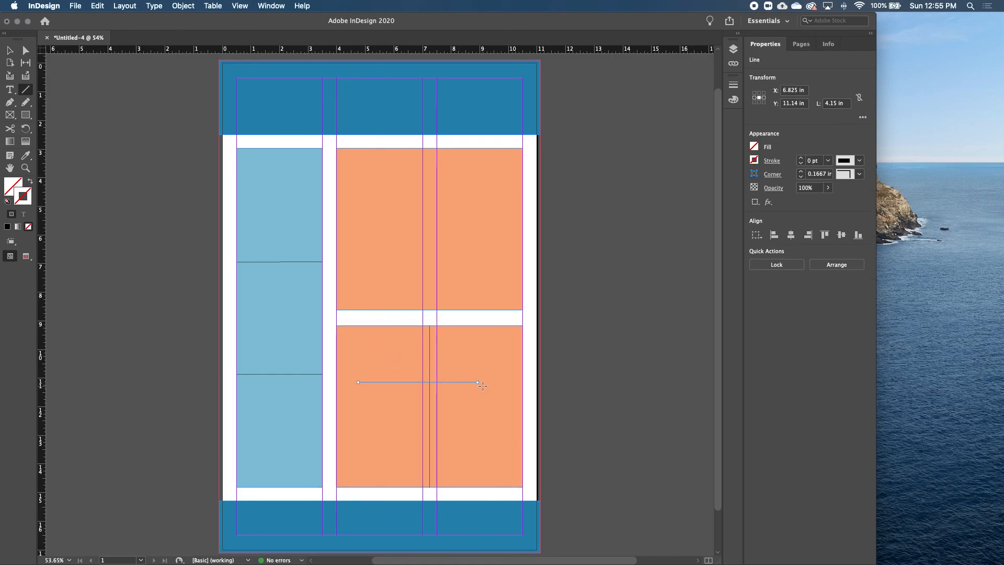
{"action": "mouse_move", "coordinate": [0, 0]}
{"action": "left_click", "coordinate": [225, 227]}
{"action": "left_click", "coordinate": [9, 50]}
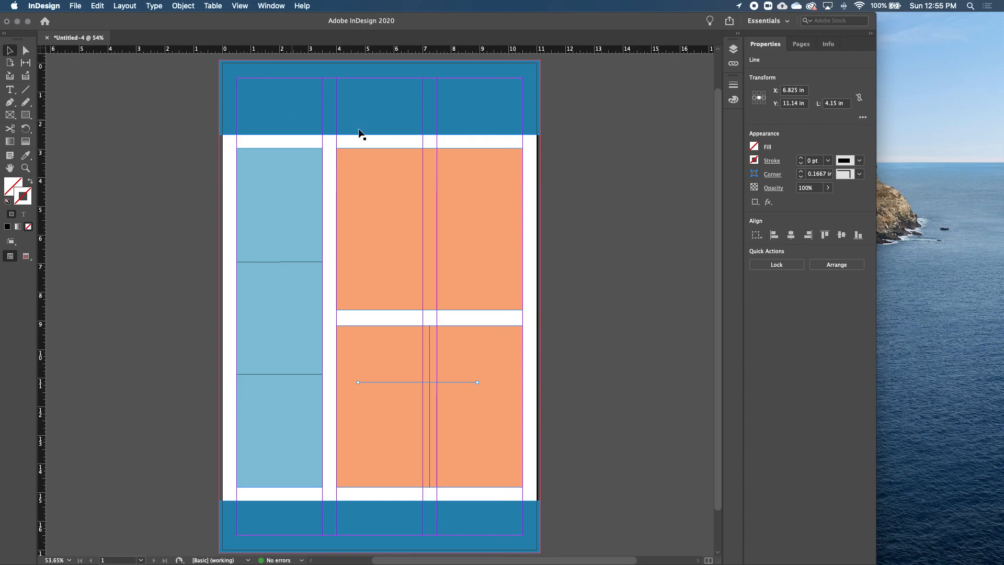
- Color the horizontal line's stroke [Black] and set its stroke weight to 0.5 pt
{"action": "left_click", "coordinate": [755, 160]}
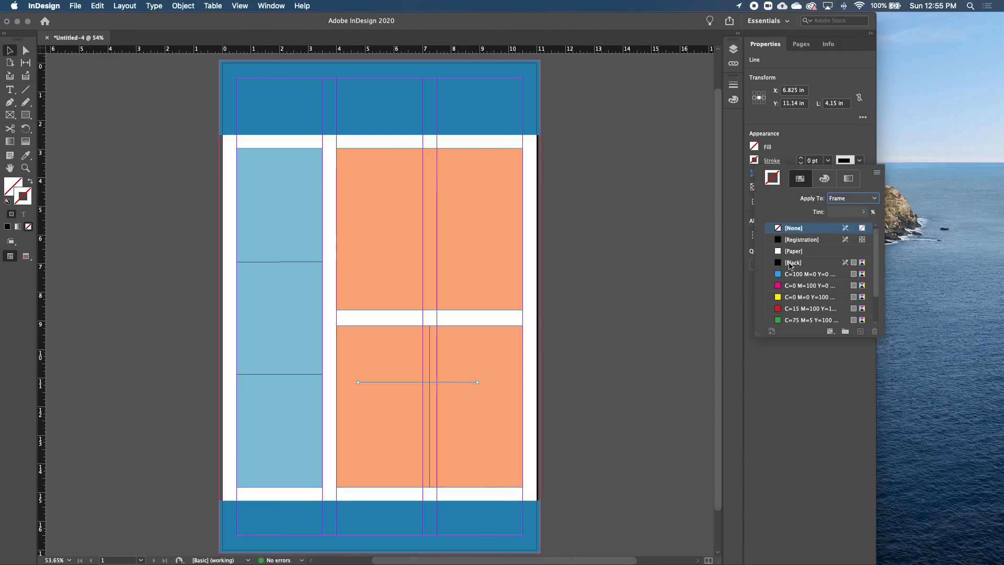
{"action": "left_click", "coordinate": [791, 263]}
{"action": "left_click", "coordinate": [792, 150]}
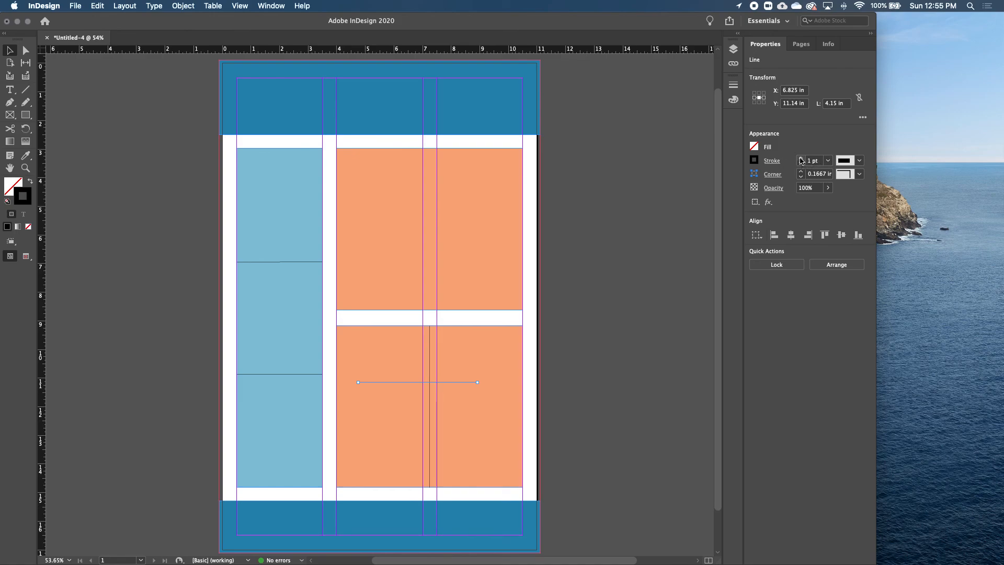
{"action": "left_click", "coordinate": [801, 162]}
{"action": "left_click", "coordinate": [823, 163]}
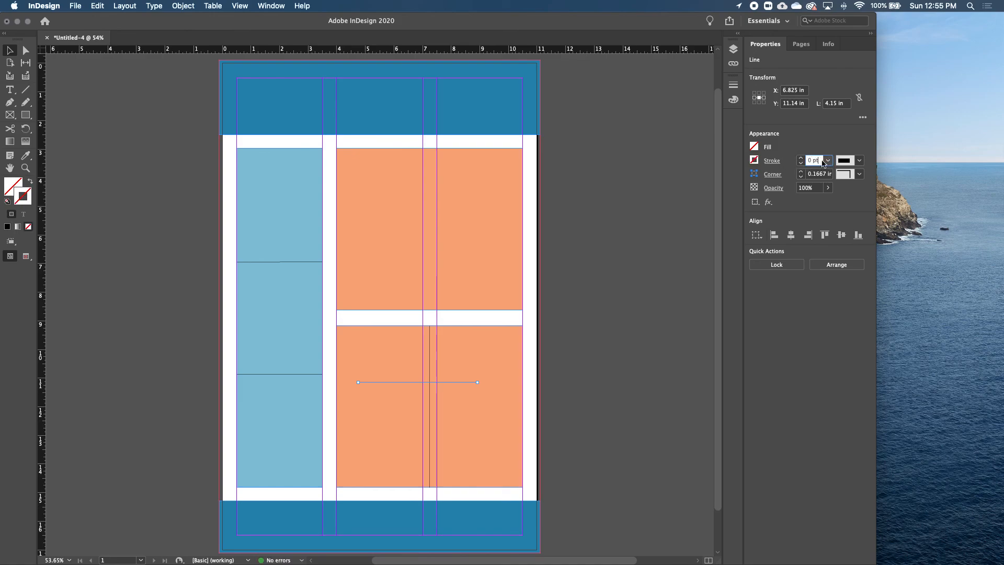
{"action": "left_click_drag", "start_coordinate": [821, 162], "coordinate": [802, 160]}
{"action": "type", "text": "0.5"}
{"action": "left_click", "coordinate": [754, 160]}
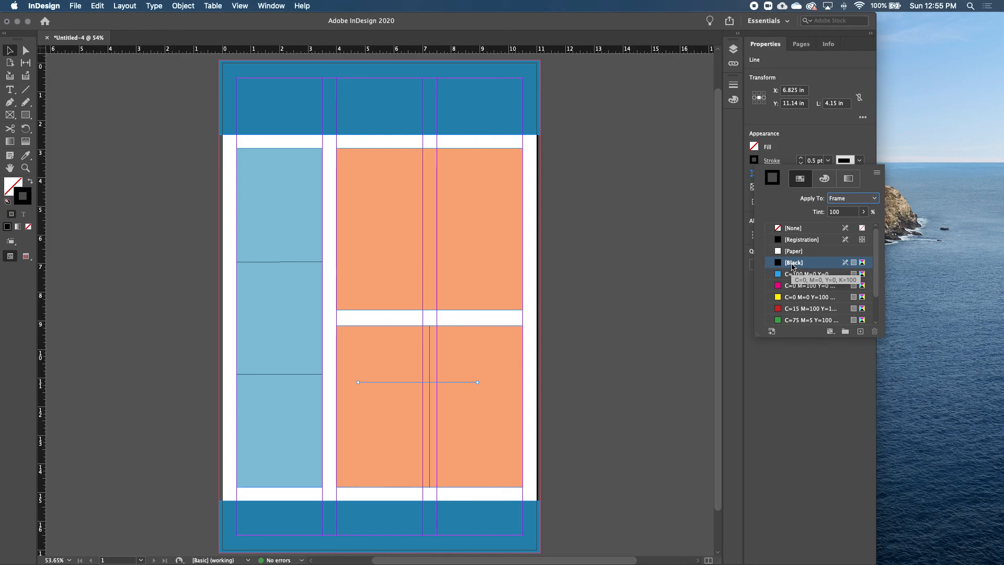
- Move the horizontal line to about Y 11.99 in, extend it to 6.5 in across the lower orange rectangle, and deselect it
{"action": "left_click", "coordinate": [11, 51]}
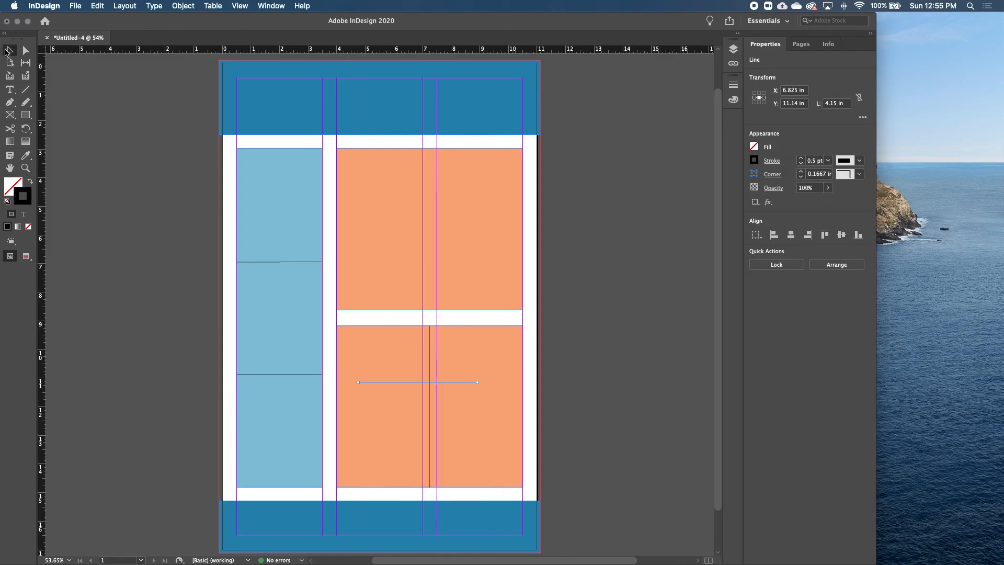
{"action": "left_click_drag", "start_coordinate": [461, 386], "coordinate": [521, 408]}
{"action": "left_click_drag", "start_coordinate": [375, 409], "coordinate": [338, 412]}
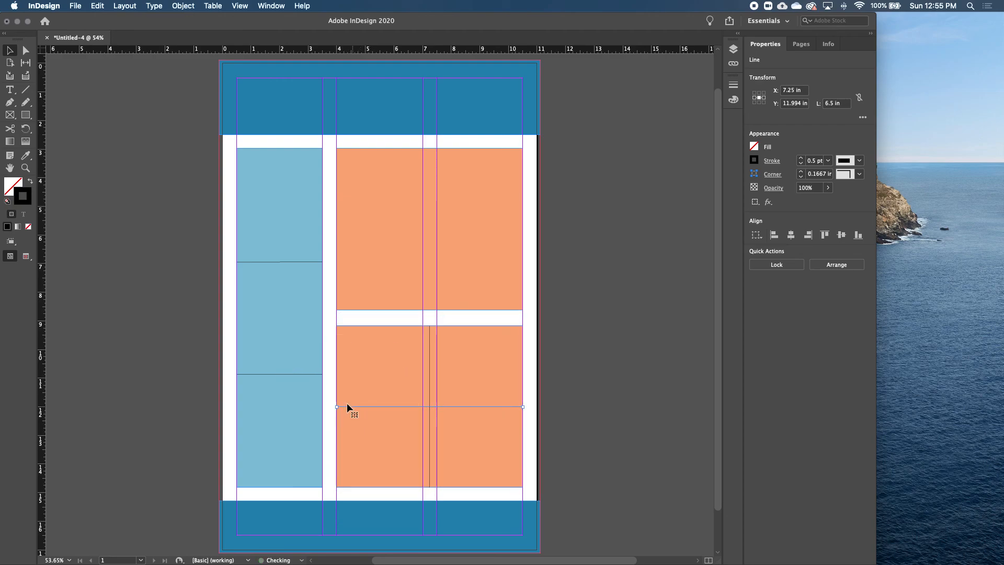
{"action": "left_click", "coordinate": [325, 388]}
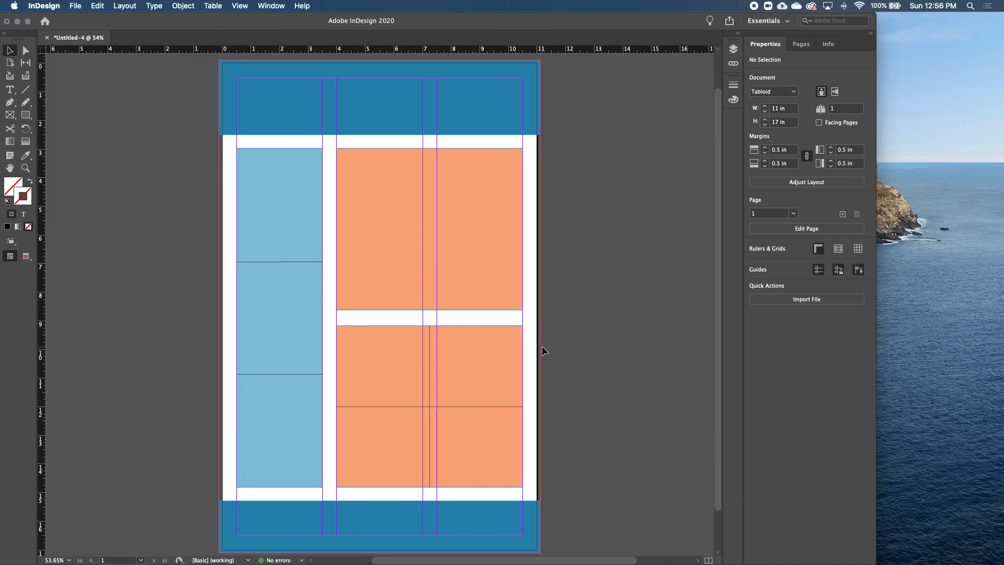
- Preview the page and try to straighten the upper divider line in the blue column by moving its end points, undoing each move
{"action": "key", "text": "w"}
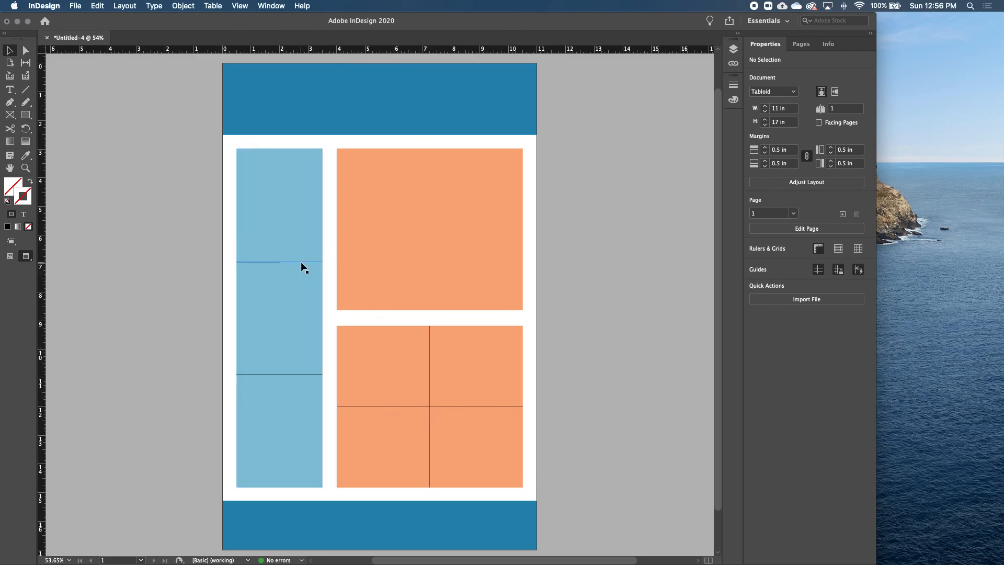
{"action": "left_click", "coordinate": [276, 261]}
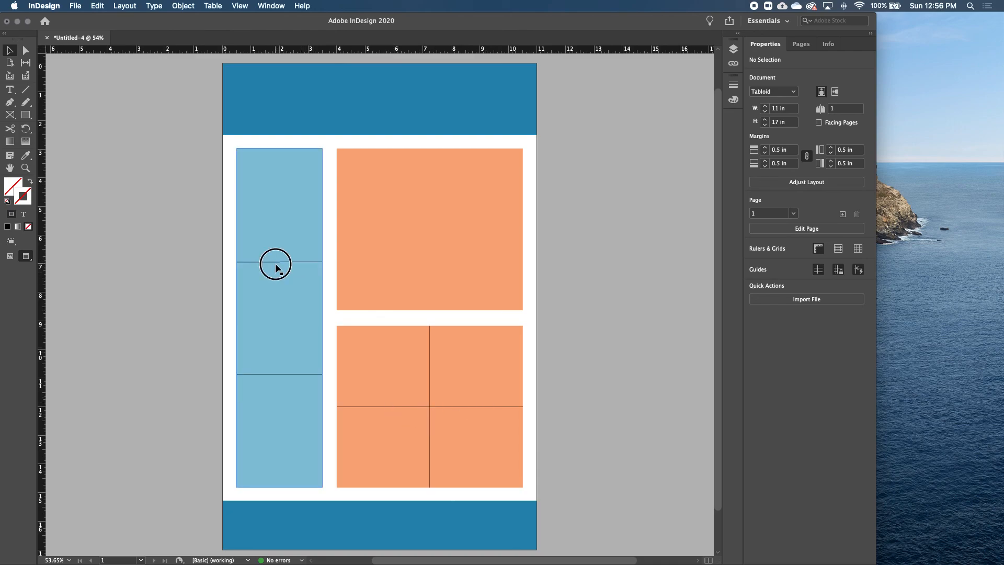
{"action": "key", "text": "a"}
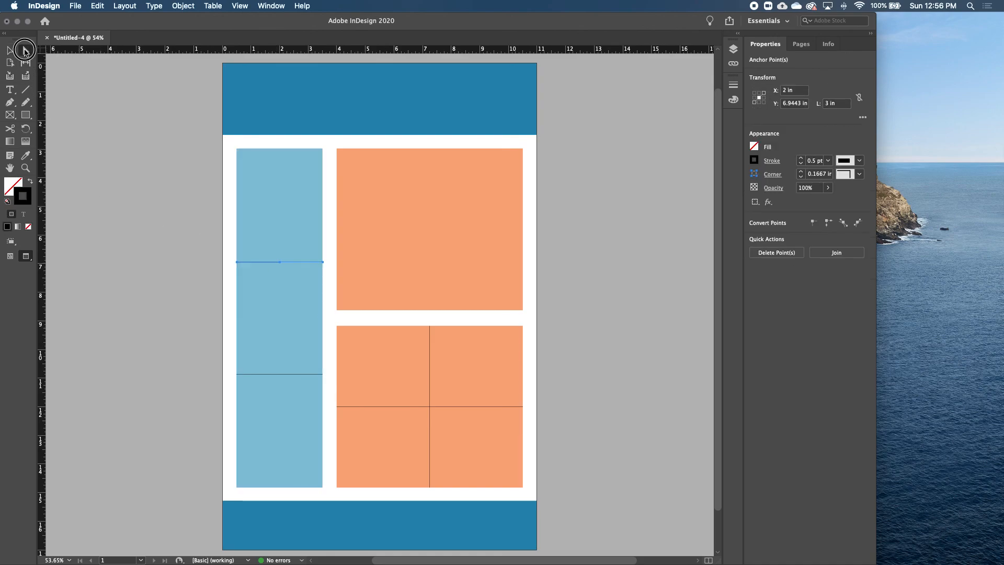
{"action": "left_click_drag", "start_coordinate": [237, 267], "coordinate": [242, 276]}
{"action": "key", "text": "super+z"}
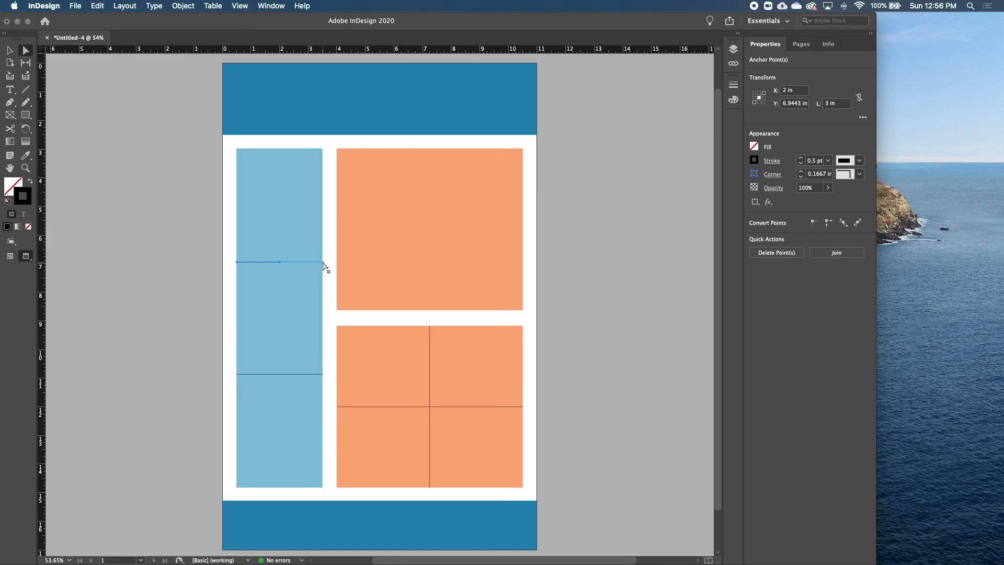
{"action": "left_click_drag", "start_coordinate": [323, 262], "coordinate": [323, 273]}
{"action": "key", "text": "super+z"}
{"action": "left_click", "coordinate": [188, 233]}
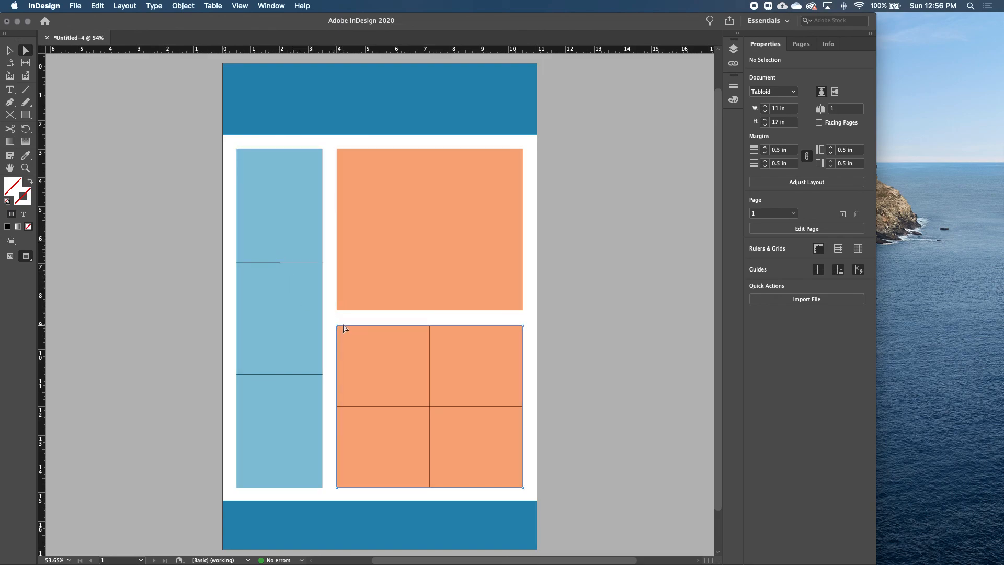
- Return to the normal view and remove the uneven upper divider line from the blue column by deleting its end point
{"action": "key", "text": "w"}
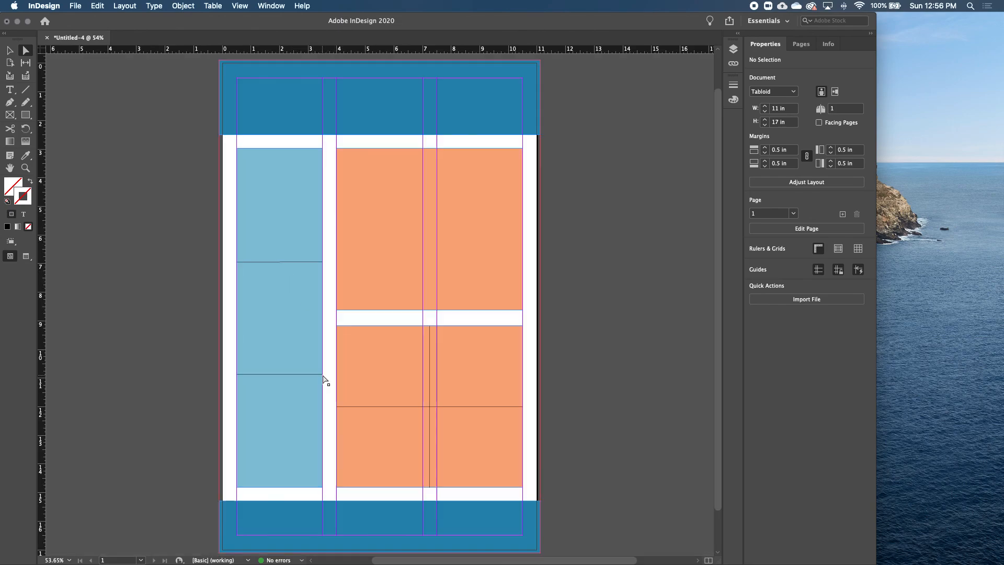
{"action": "left_click", "coordinate": [323, 263]}
{"action": "left_click", "coordinate": [324, 264]}
{"action": "mouse_move", "coordinate": [323, 263]}
{"action": "left_mouse_down"}
{"action": "mouse_move", "coordinate": [320, 284]}
{"action": "mouse_move", "coordinate": [322, 265]}
{"action": "left_mouse_up"}
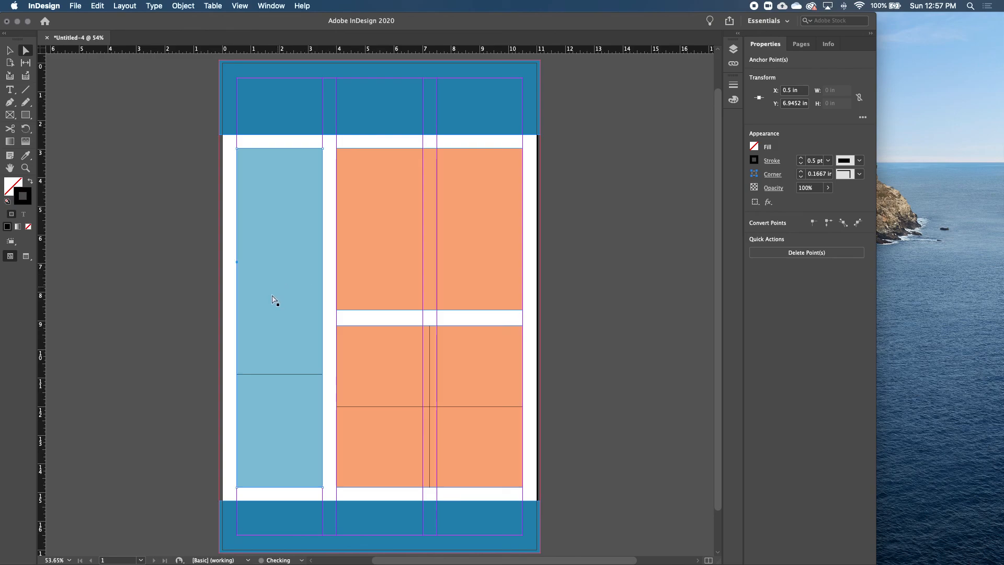
{"action": "left_click", "coordinate": [178, 314]}
- Duplicate the remaining blue-column divider line and place the copy across the column one third of the way down
{"action": "left_click", "coordinate": [9, 50]}
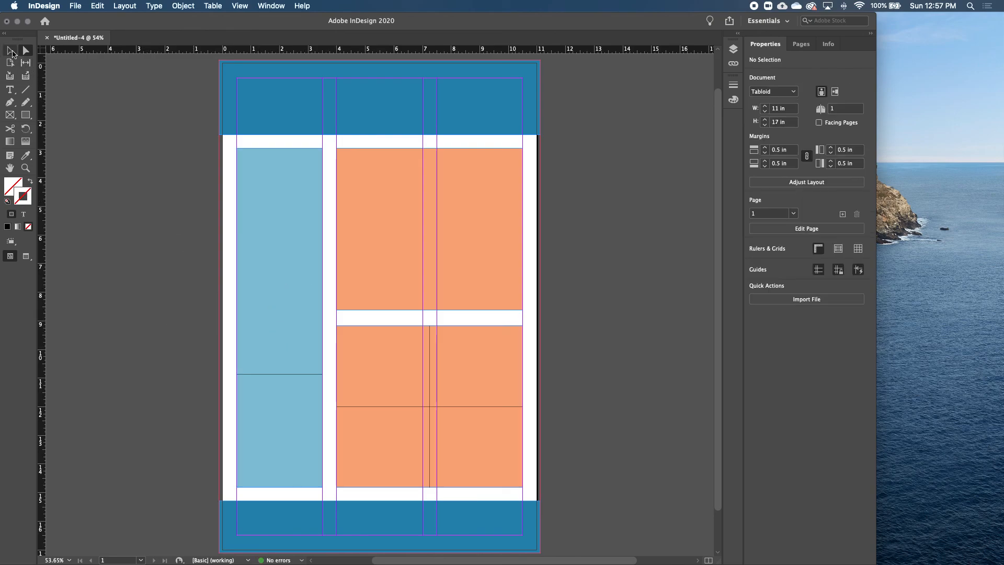
{"action": "left_click", "coordinate": [285, 374]}
{"action": "right_click", "coordinate": [284, 373]}
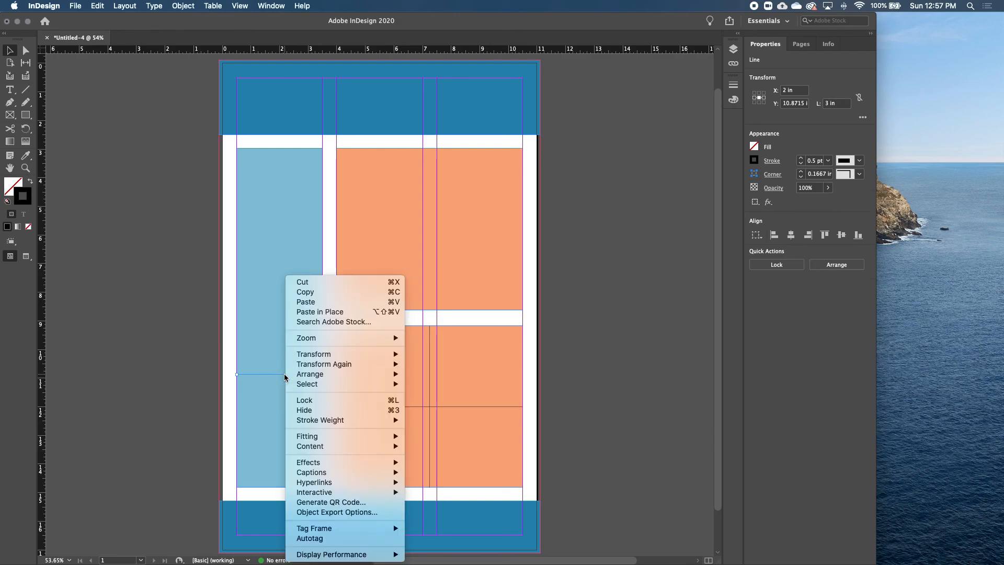
{"action": "left_click", "coordinate": [336, 292]}
{"action": "right_click", "coordinate": [226, 307]}
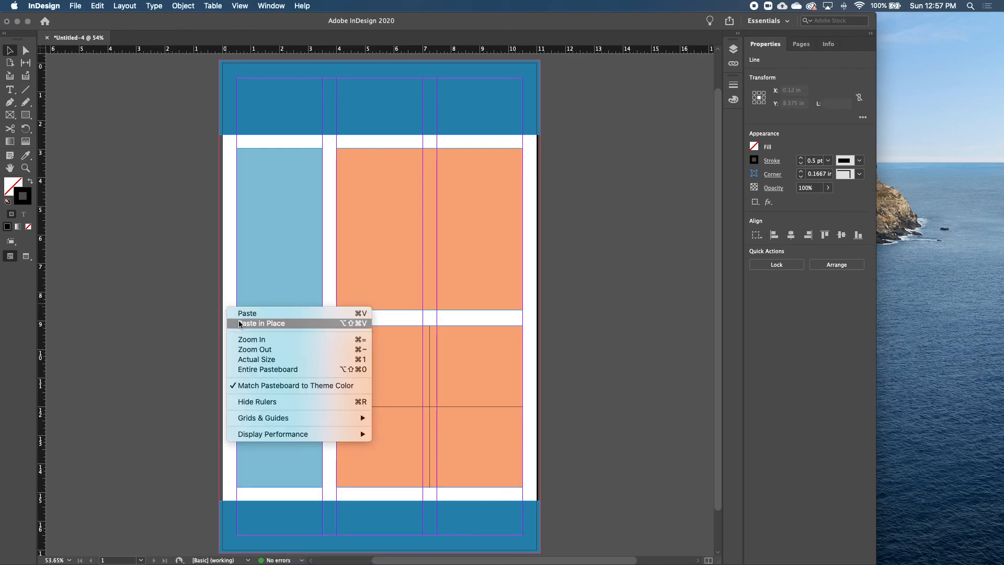
{"action": "left_click", "coordinate": [245, 313]}
{"action": "left_click_drag", "start_coordinate": [384, 307], "coordinate": [285, 263]}
{"action": "left_click", "coordinate": [179, 291]}
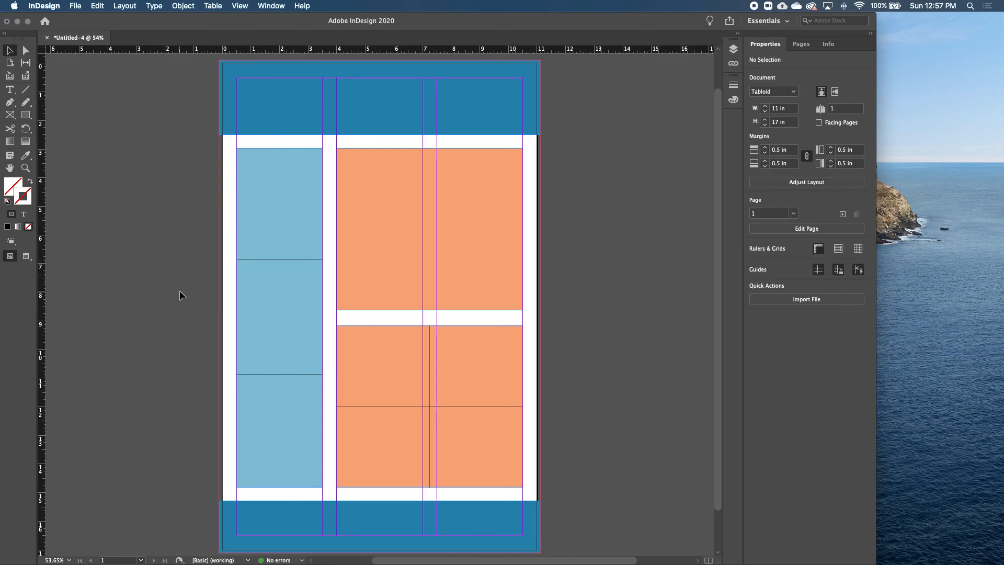
- Draw a text frame about 10 in wide and 1.35 in high in the header and enter "STORE NAME"
{"action": "left_click", "coordinate": [11, 90]}
{"action": "left_click_drag", "start_coordinate": [237, 84], "coordinate": [523, 125]}
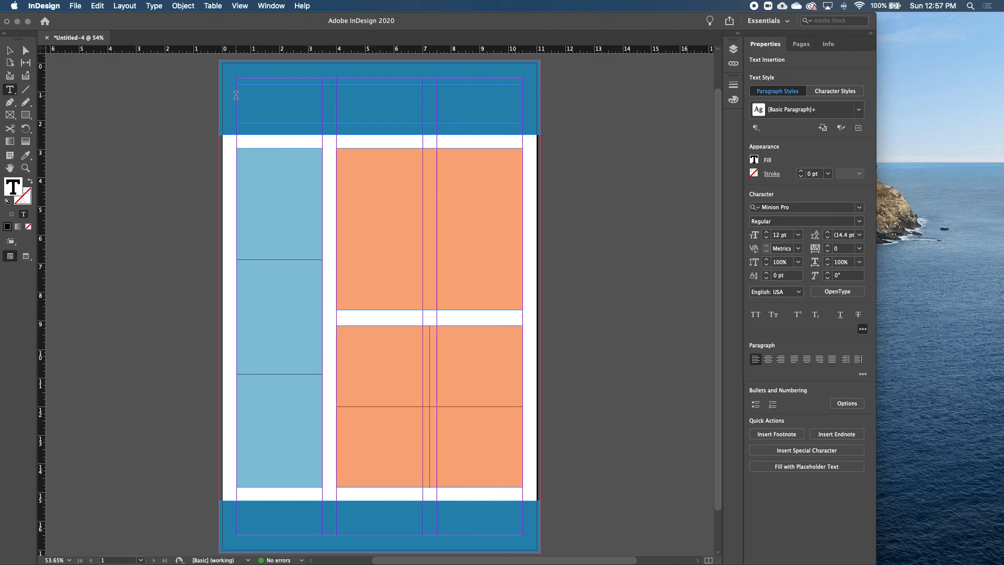
{"action": "type", "text": "s"}
- Set the font of the STORE NAME text to Marker Felt with the Wide style
{"action": "key", "text": "super+a"}
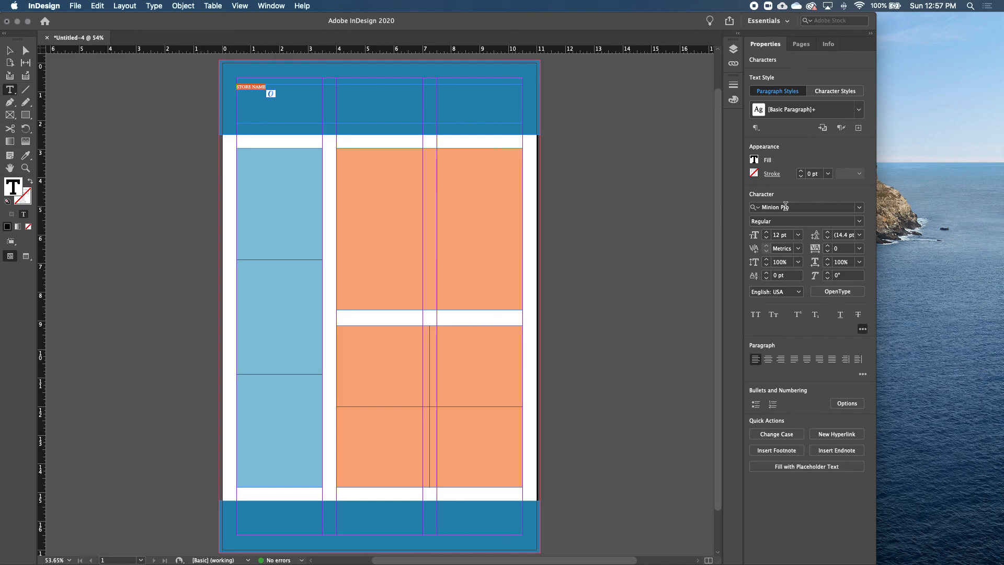
{"action": "left_click", "coordinate": [859, 207]}
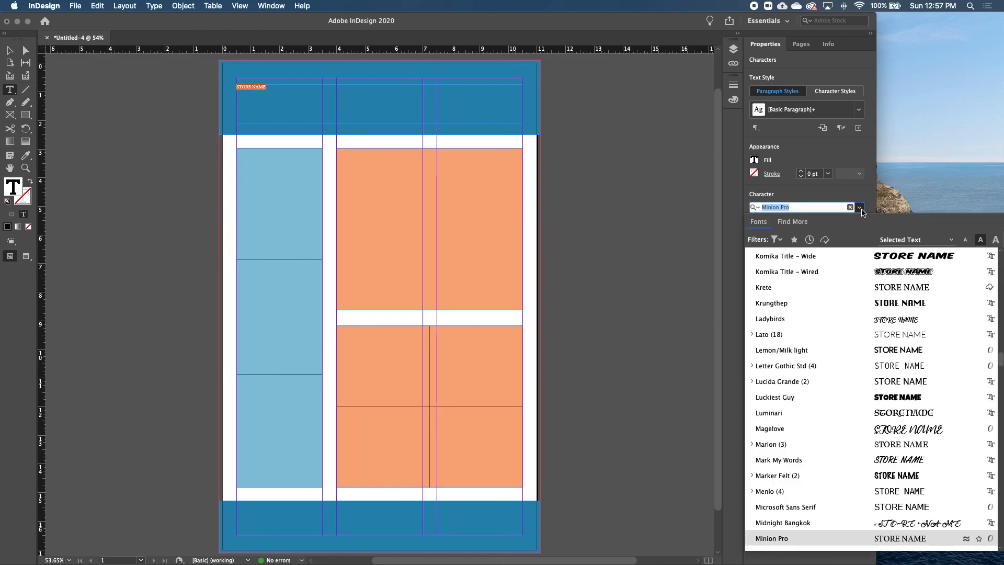
{"action": "scroll", "coordinate": [858, 374], "scroll_direction": "down", "scroll_amount": 10}
{"action": "scroll", "coordinate": [849, 373], "scroll_direction": "up", "scroll_amount": 5}
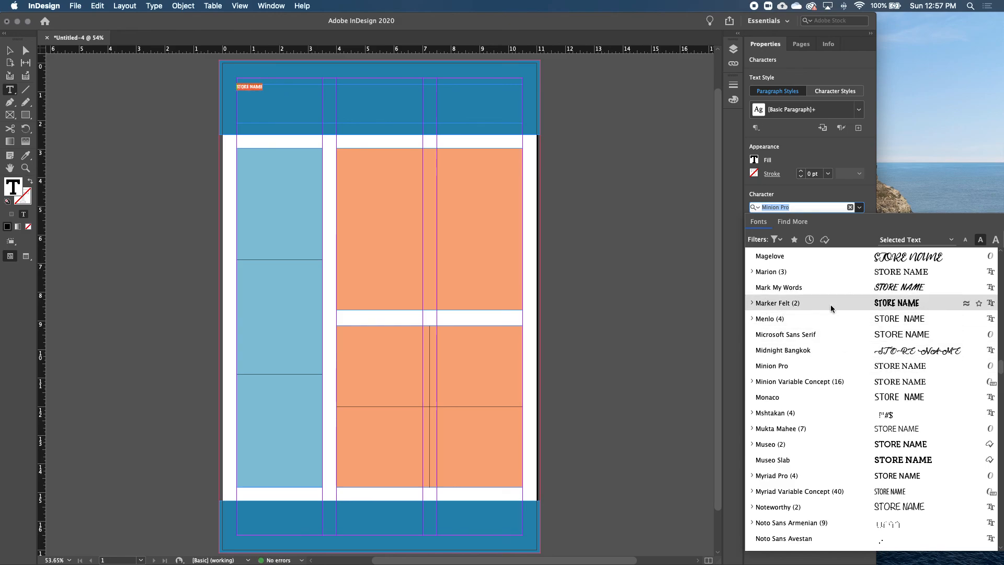
{"action": "left_click", "coordinate": [831, 308]}
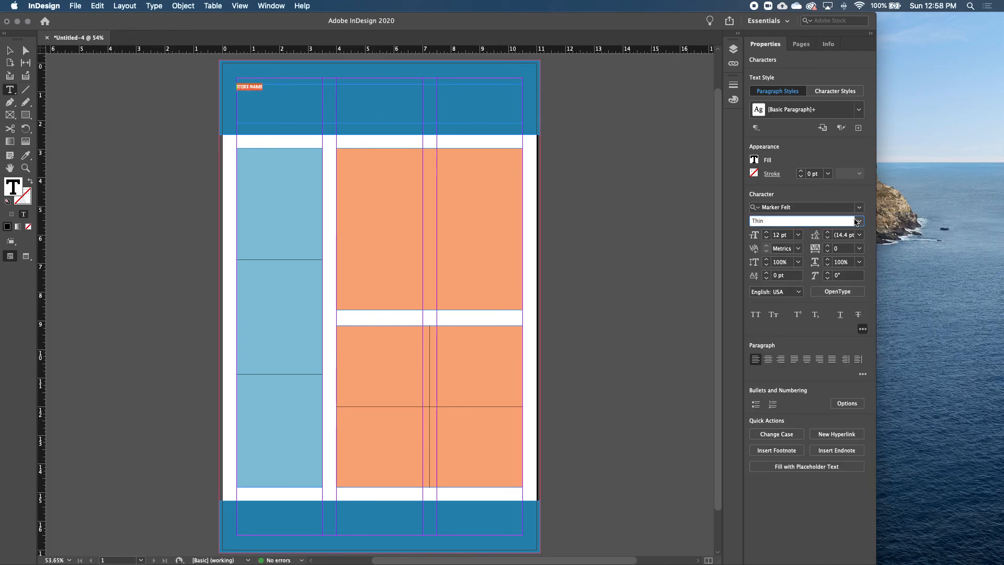
{"action": "left_click", "coordinate": [858, 221]}
{"action": "left_click", "coordinate": [780, 244]}
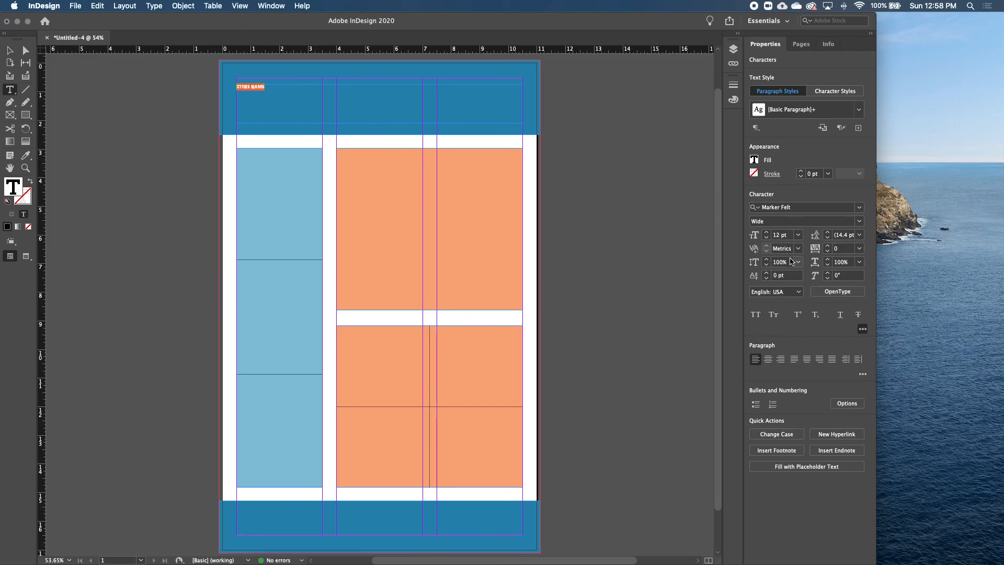
- Set the STORE NAME text to 80 pt and center-align it in its frame
{"action": "left_click", "coordinate": [787, 237]}
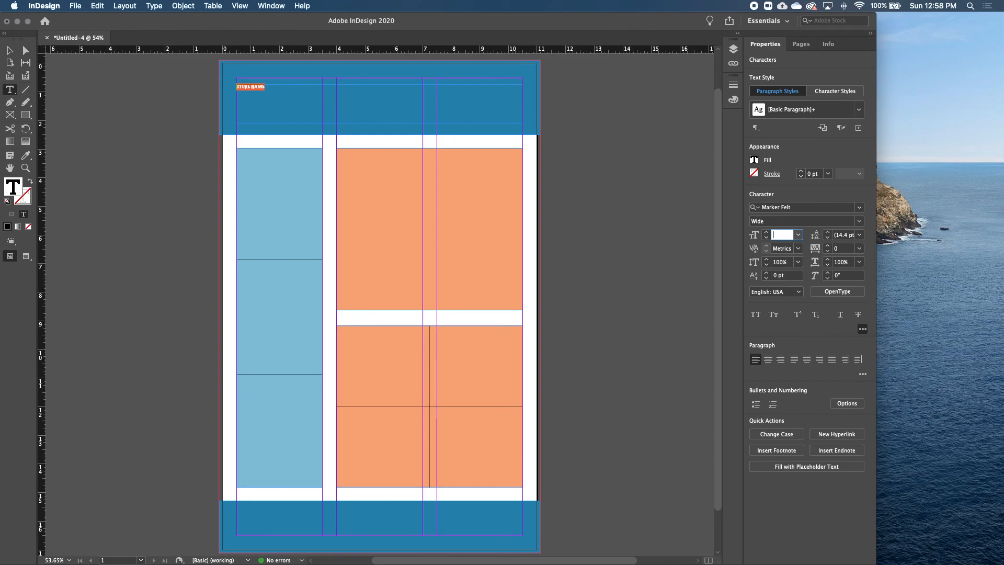
{"action": "type", "text": "20"}
{"action": "key", "text": "Return"}
{"action": "left_click", "coordinate": [774, 236]}
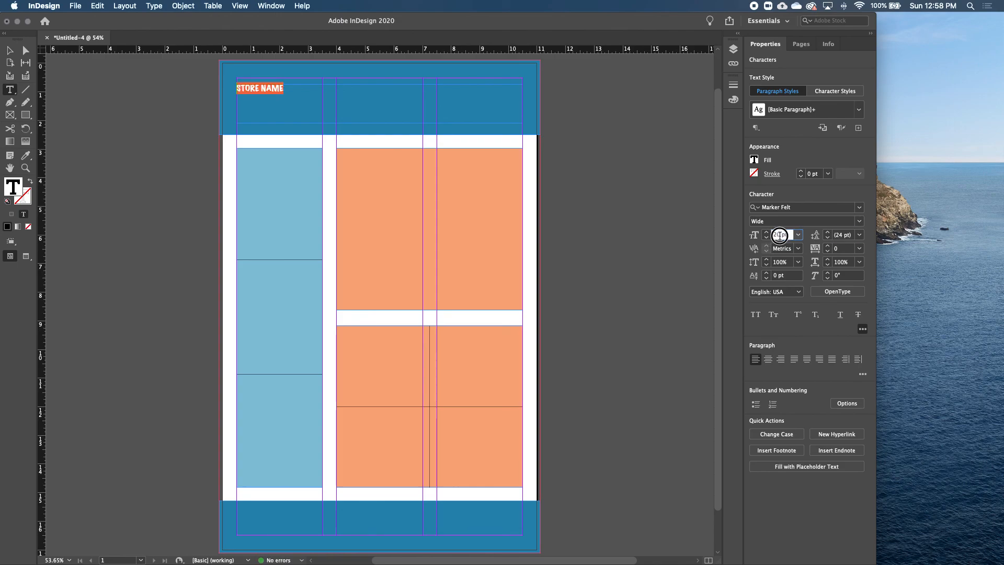
{"action": "type", "text": "60"}
{"action": "key", "text": "Tab"}
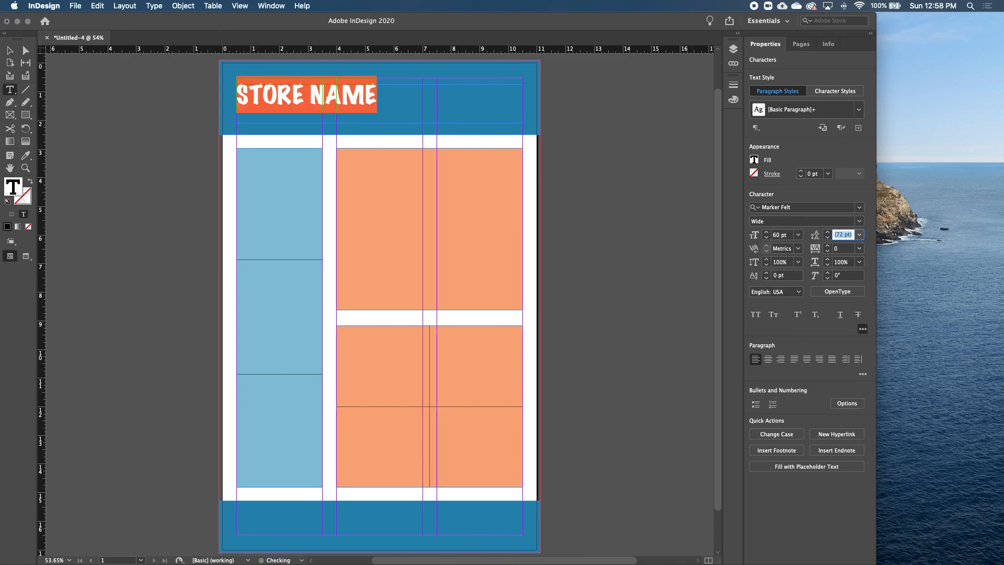
{"action": "left_click", "coordinate": [780, 235]}
{"action": "type", "text": "80"}
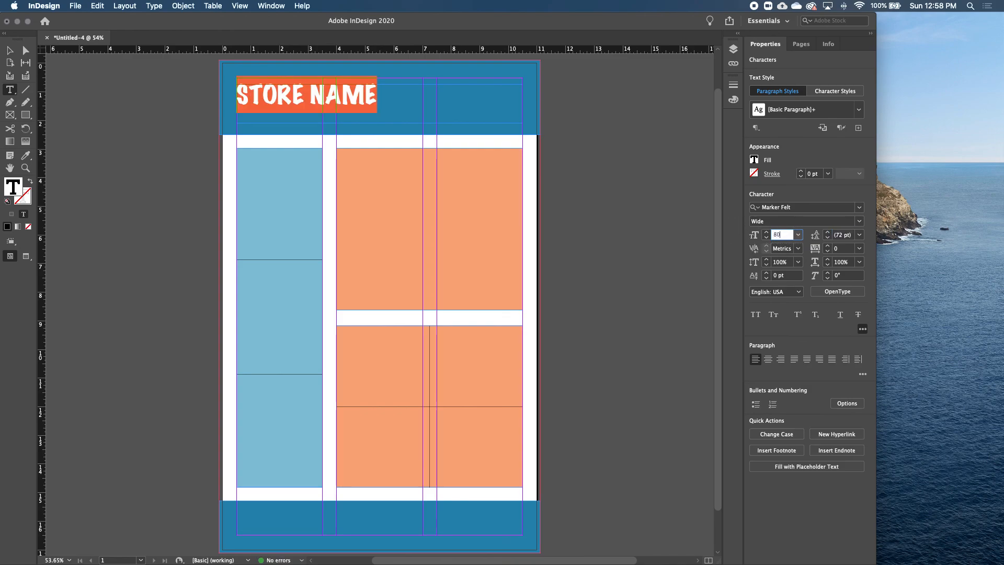
{"action": "key", "text": "Tab"}
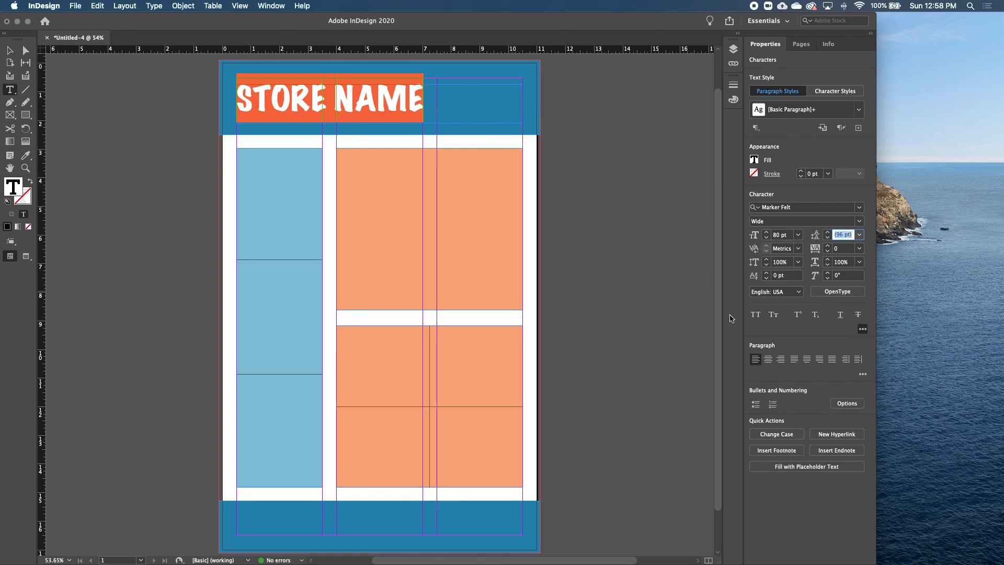
{"action": "left_click", "coordinate": [768, 360]}
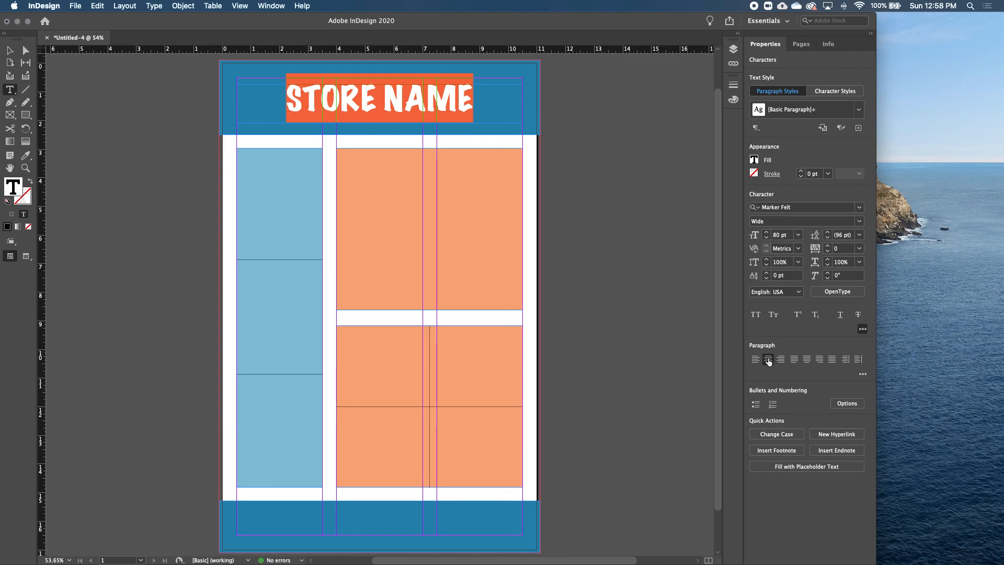
- Fill the STORE NAME text with the [Paper] swatch and leave text editing
{"action": "left_click", "coordinate": [754, 160]}
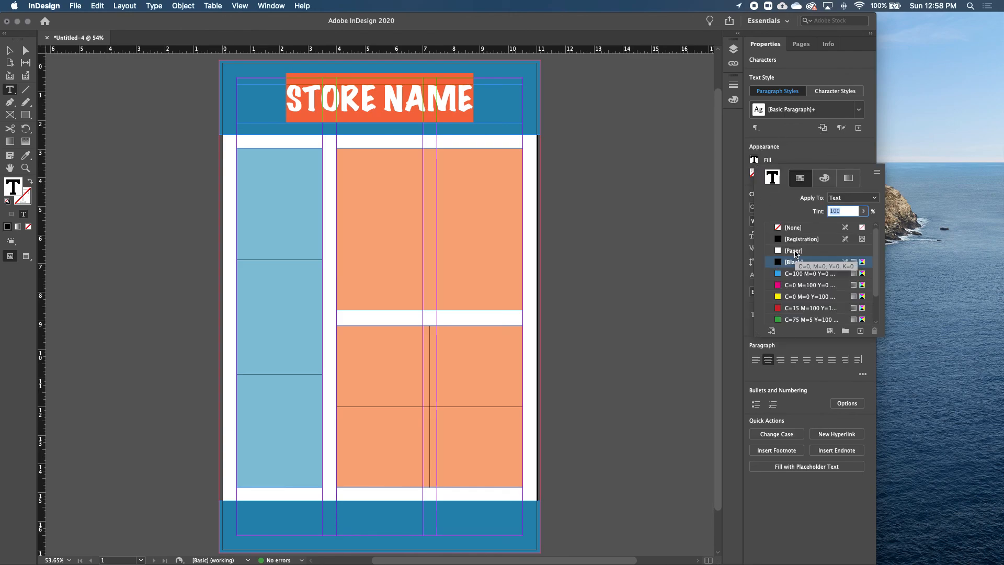
{"action": "left_click", "coordinate": [795, 252]}
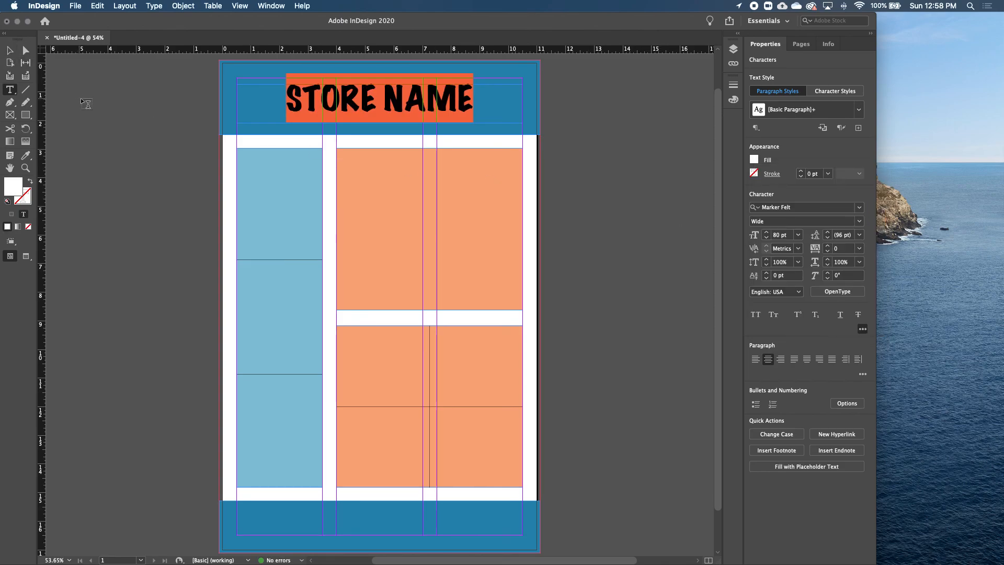
{"action": "left_click", "coordinate": [9, 50]}
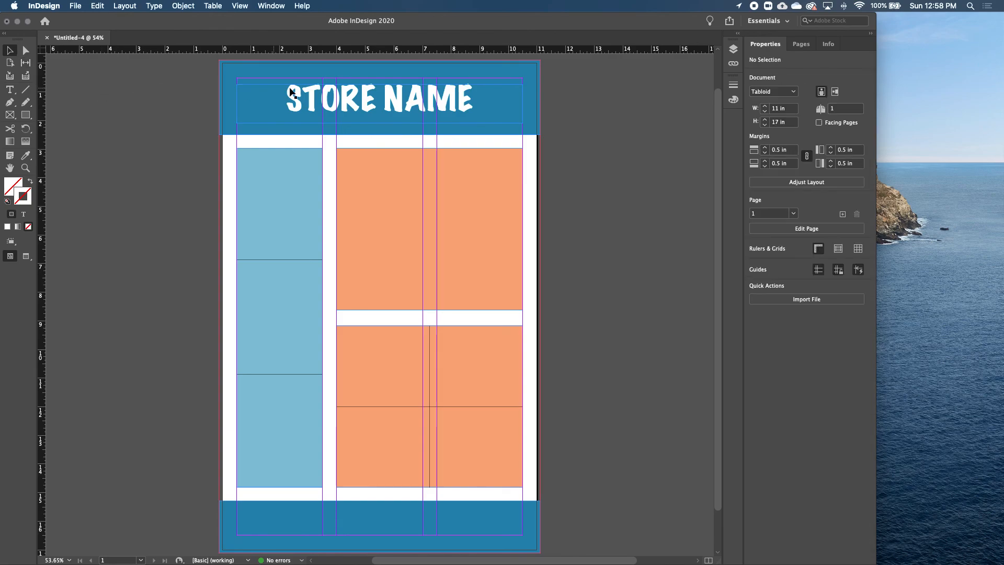
- Preview the page without guides and move the STORE NAME text frame slightly down to about Y 1.48 in
{"action": "left_click", "coordinate": [592, 152]}
{"action": "key", "text": "w"}
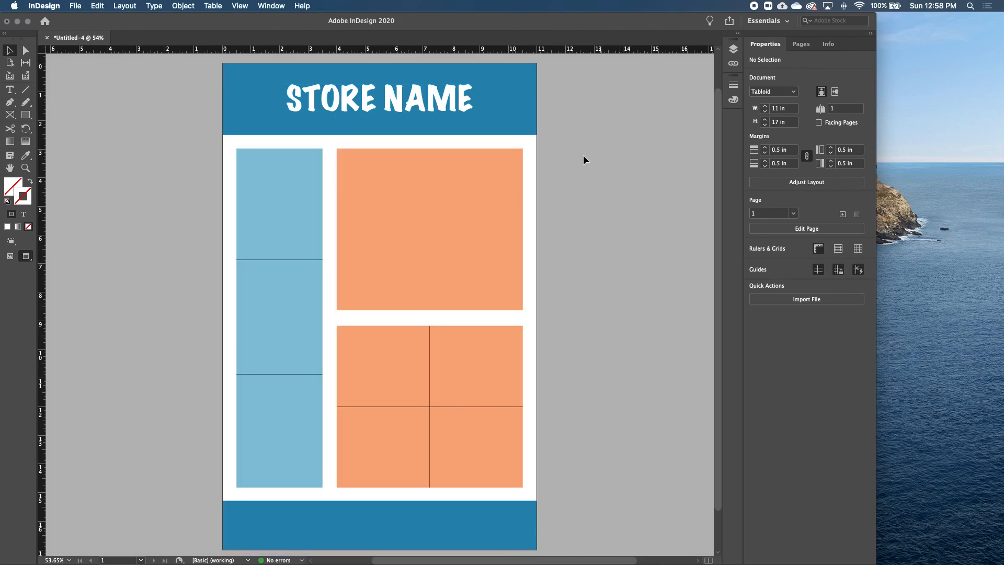
{"action": "left_click", "coordinate": [421, 97]}
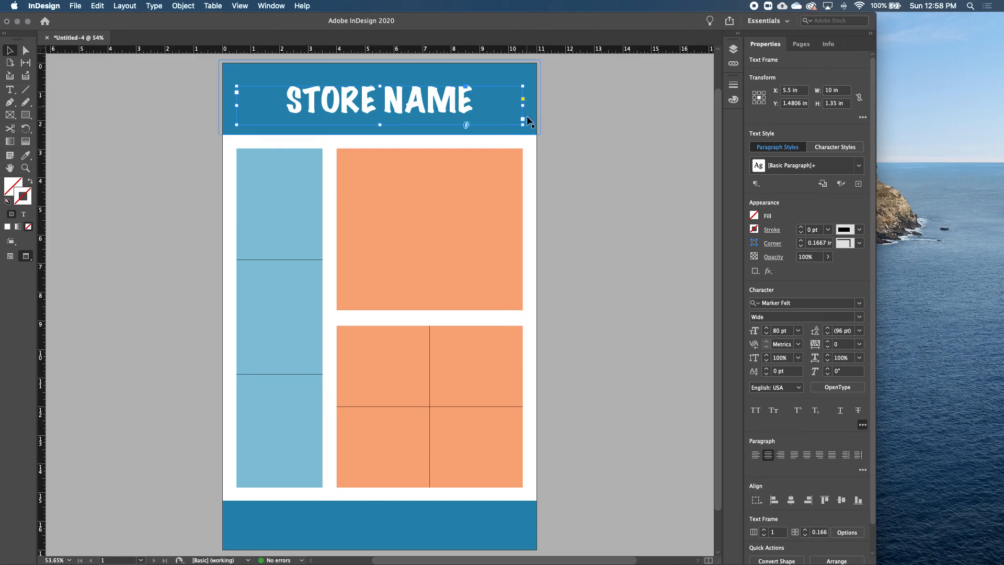
- Show the guides again and create a 0.5 in by 0.5 in rectangle frame on the pasteboard beside the page
{"action": "left_click", "coordinate": [591, 140]}
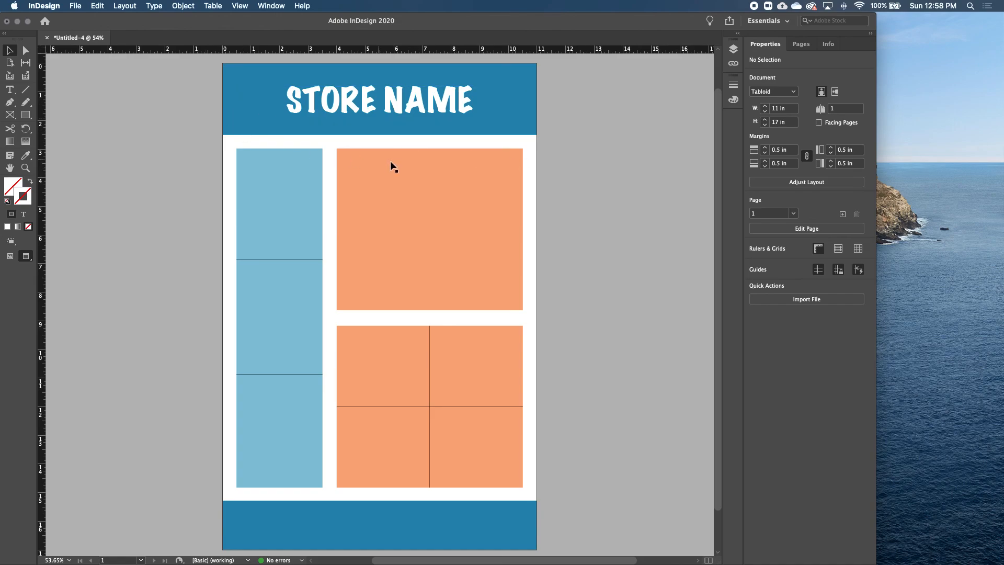
{"action": "key", "text": "w"}
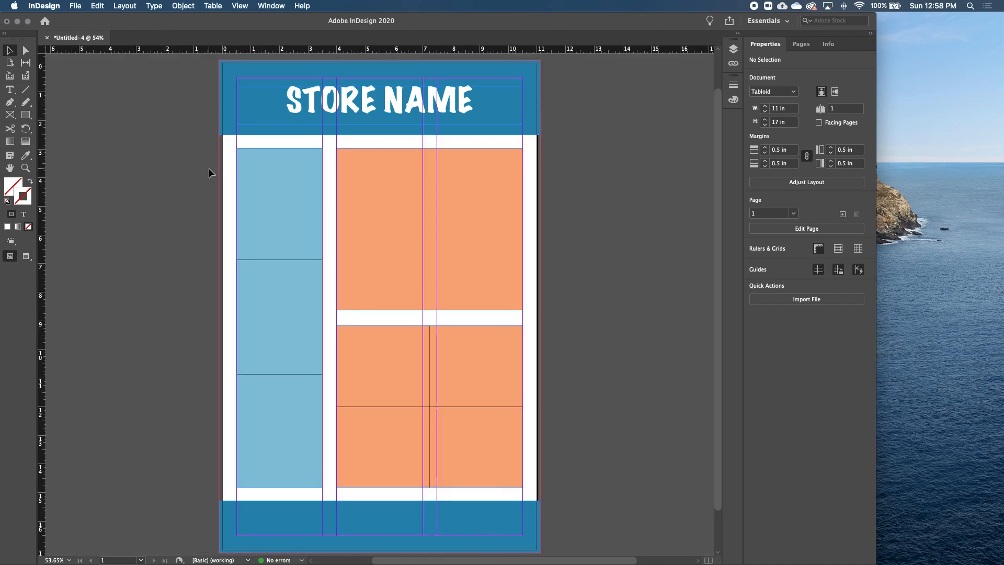
{"action": "scroll", "coordinate": [583, 350], "scroll_direction": "down", "scroll_amount": 1}
{"action": "scroll", "coordinate": [583, 350], "scroll_direction": "down", "scroll_amount": 2}
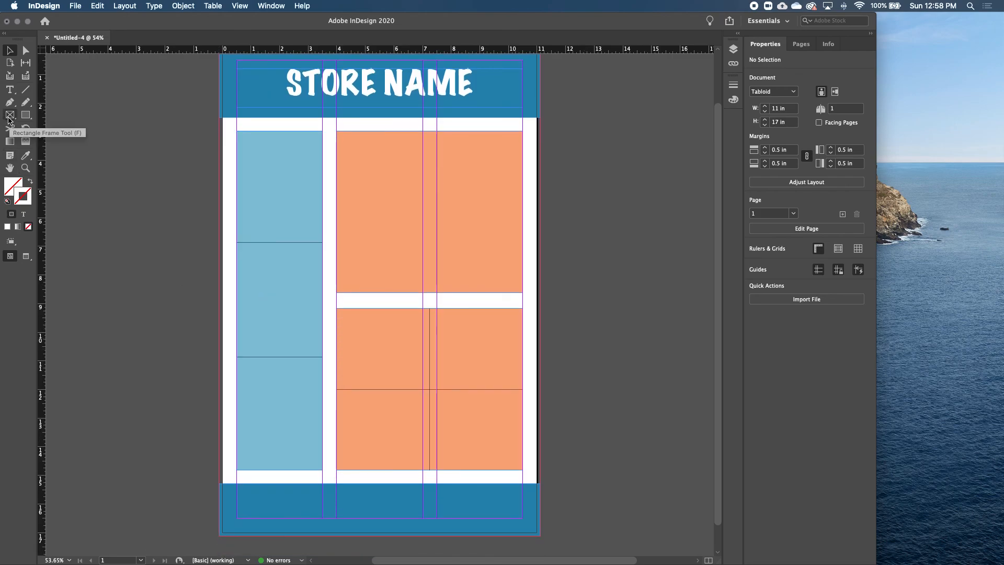
{"action": "left_click", "coordinate": [9, 117]}
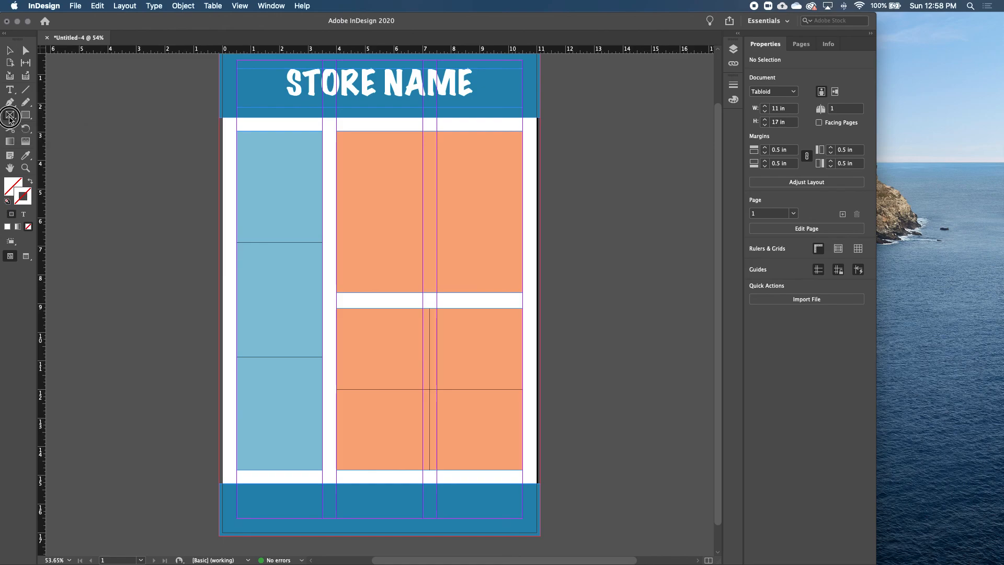
{"action": "left_click", "coordinate": [169, 185]}
{"action": "type", "text": "0."}
{"action": "key", "text": "Tab"}
{"action": "type", "text": "0."}
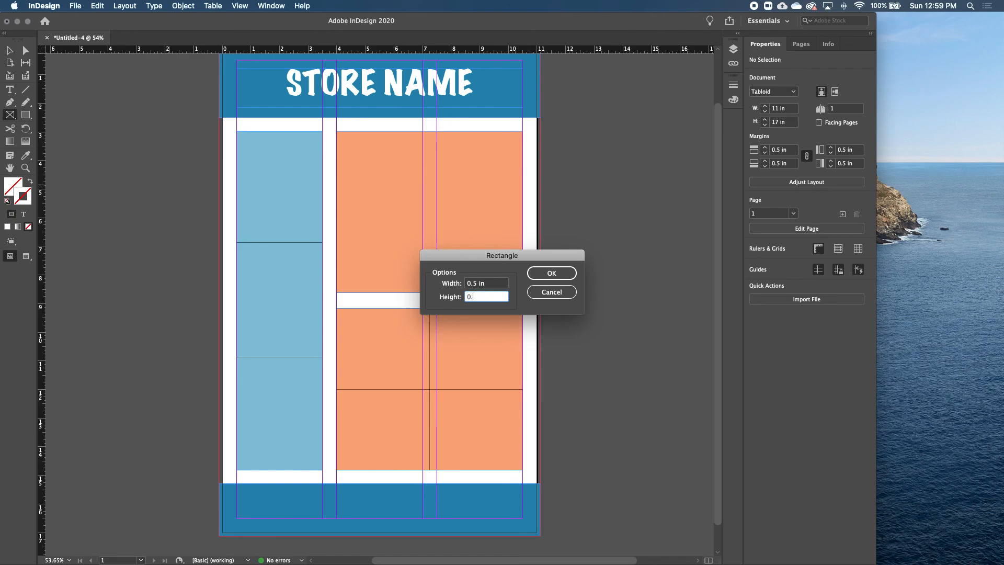
{"action": "key", "text": "Return"}
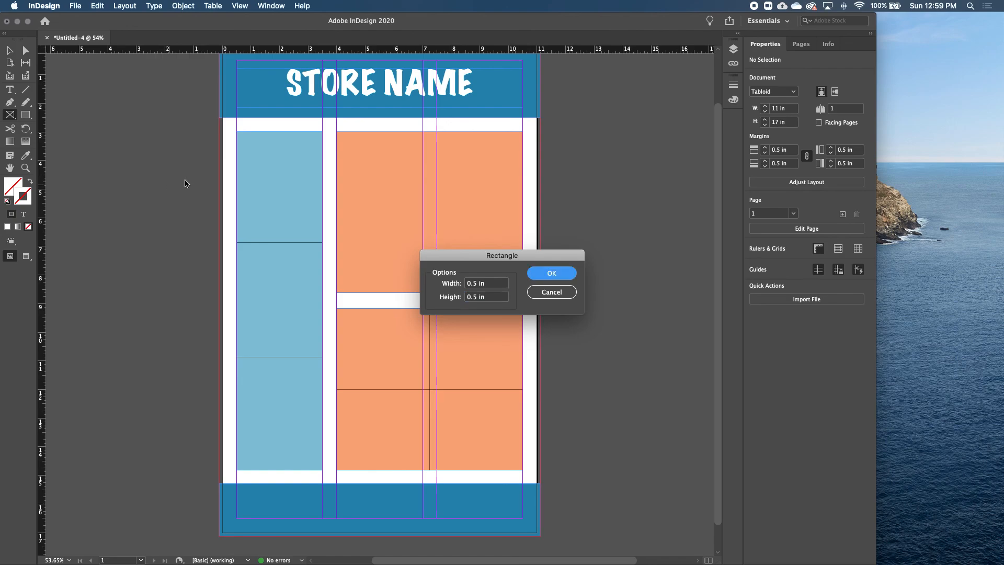
{"action": "left_click", "coordinate": [551, 273]}
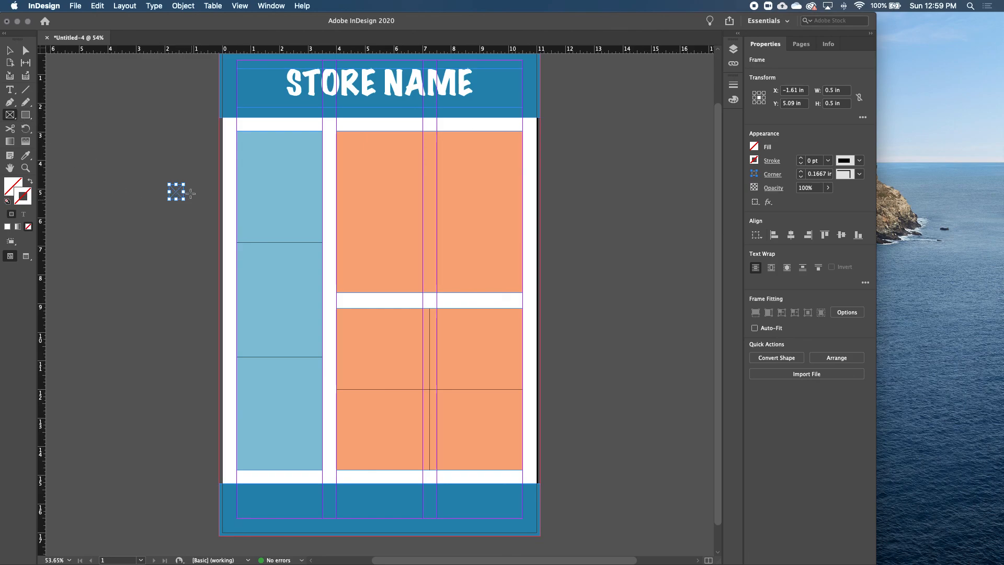
- Move the 0.5 in frame into the footer, snapped to the middle column's lower-left corner at X 4.25 in, Y 16.25 in
{"action": "left_click", "coordinate": [5, 47]}
{"action": "left_click_drag", "start_coordinate": [179, 198], "coordinate": [348, 512]}
{"action": "key", "text": "super+space"}
{"action": "key", "text": "super+space"}
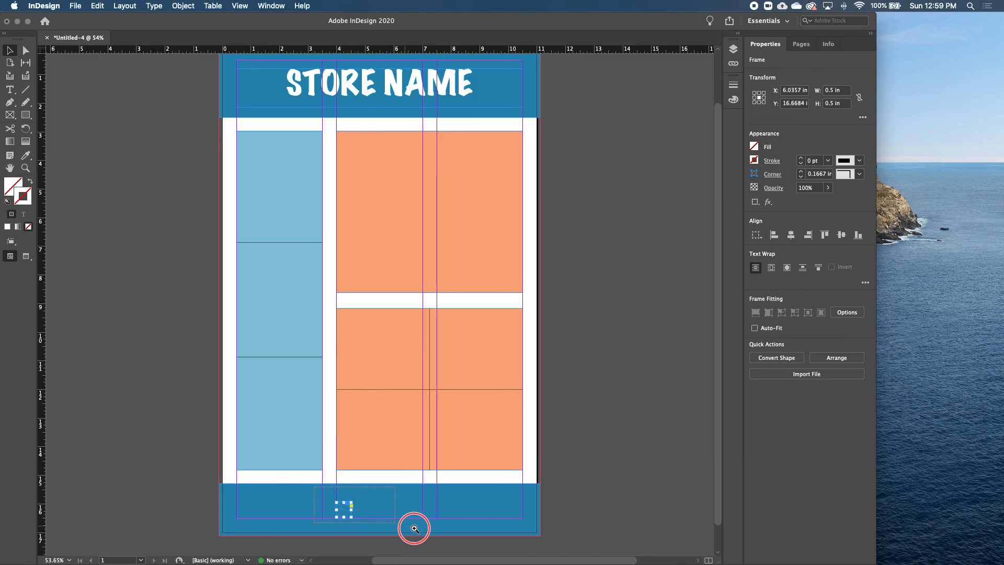
{"action": "left_click_drag", "start_coordinate": [414, 528], "coordinate": [448, 536]}
{"action": "left_click_drag", "start_coordinate": [197, 296], "coordinate": [225, 307]}
{"action": "key", "text": "super+z"}
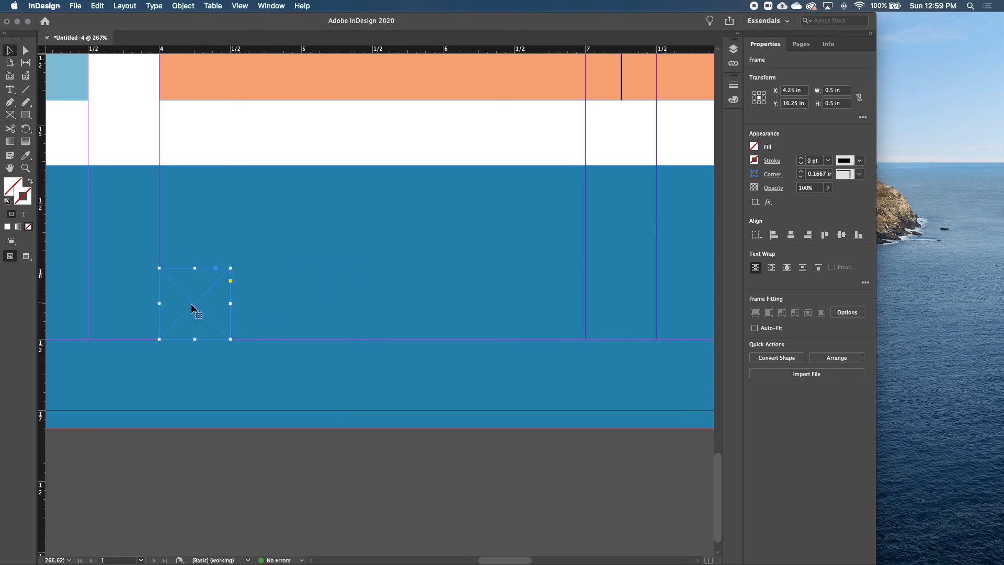
{"action": "right_click", "coordinate": [194, 303]}
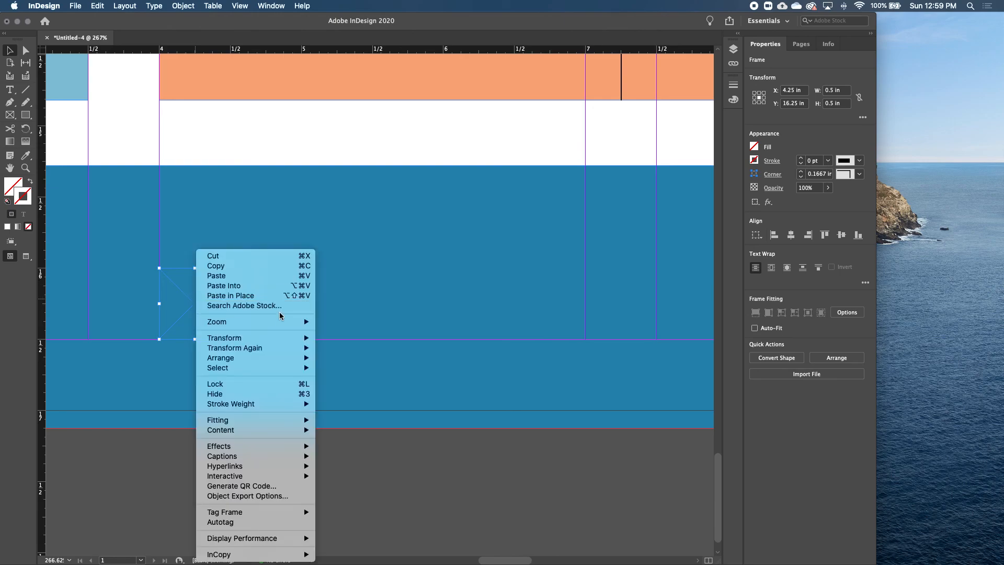
{"action": "left_click", "coordinate": [235, 274]}
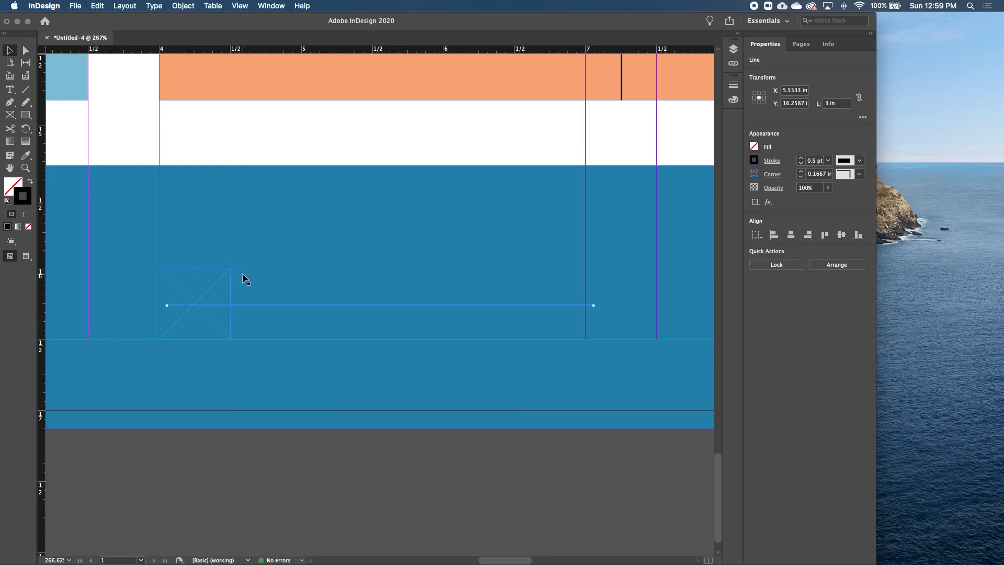
{"action": "key", "text": "super+x"}
- Copy the footer frame and place the duplicate against the middle column's right guide, on the same baseline
{"action": "right_click", "coordinate": [206, 291]}
{"action": "left_click", "coordinate": [240, 270]}
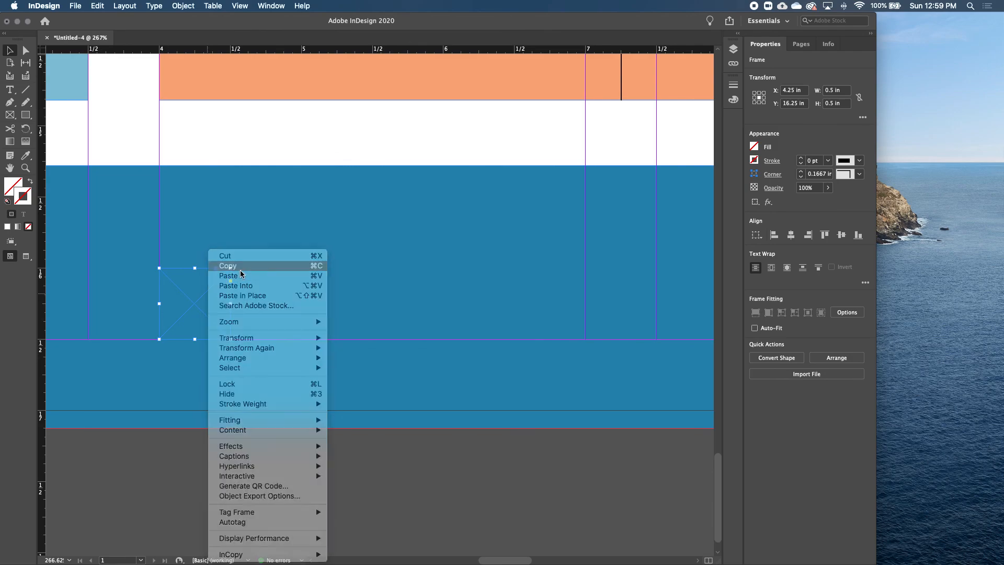
{"action": "right_click", "coordinate": [194, 302]}
{"action": "left_click", "coordinate": [232, 278]}
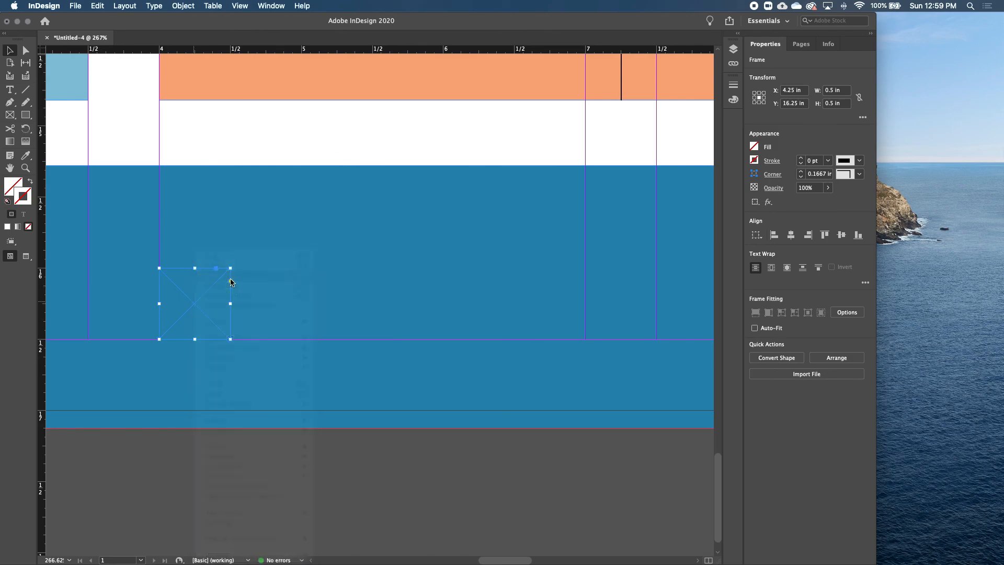
{"action": "left_click_drag", "start_coordinate": [390, 303], "coordinate": [545, 299]}
- Add two more copies of the frame between the outer two, at about X 5.98 in and X 5.11 in
{"action": "key", "text": "super+v"}
{"action": "left_click_drag", "start_coordinate": [388, 302], "coordinate": [426, 300]}
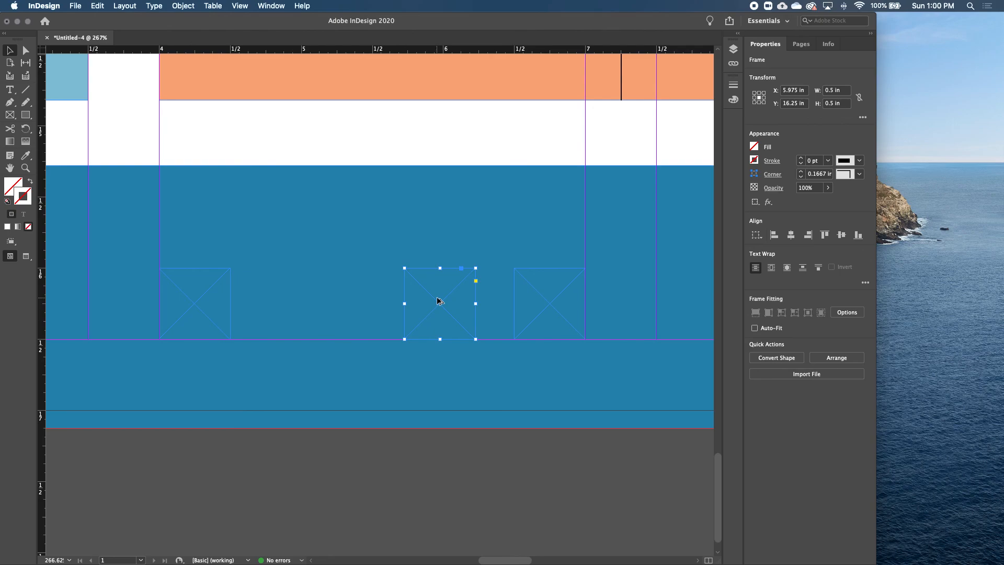
{"action": "left_click_drag", "start_coordinate": [438, 300], "coordinate": [314, 305]}
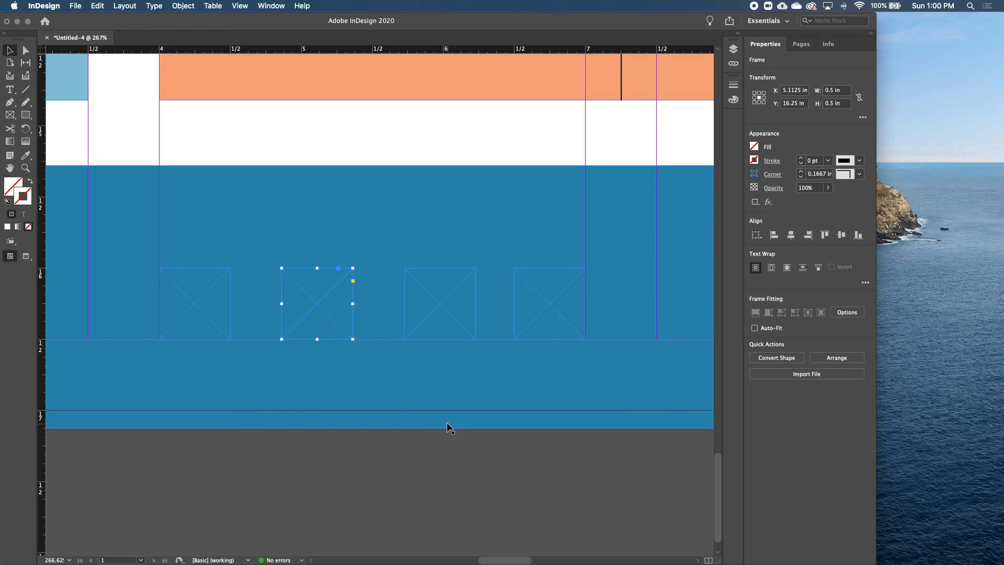
{"action": "left_click", "coordinate": [251, 460]}
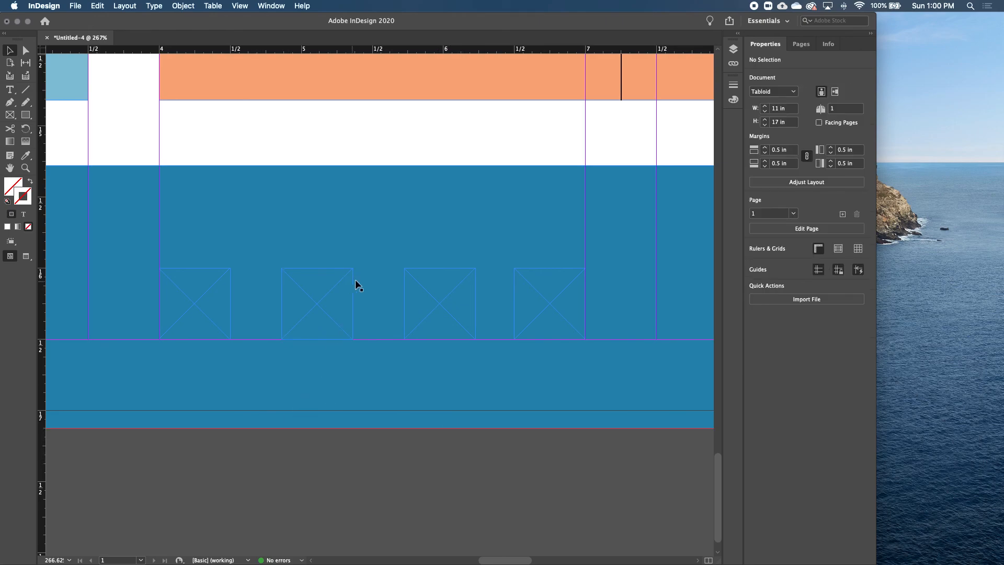
- Select all four footer frames and distribute them evenly by their horizontal centers
{"action": "left_click", "coordinate": [299, 308]}
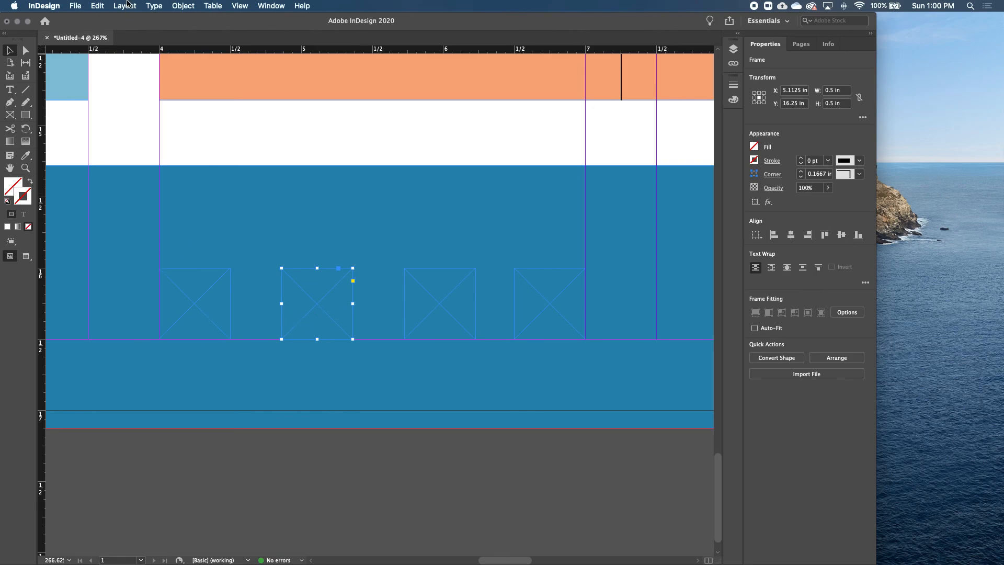
{"action": "left_click", "coordinate": [101, 7]}
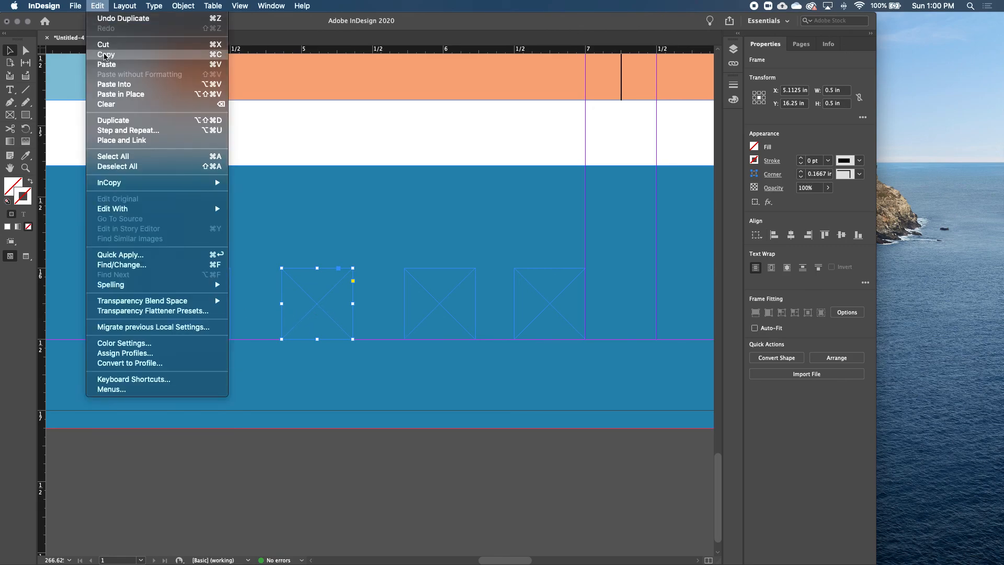
{"action": "left_click", "coordinate": [350, 148]}
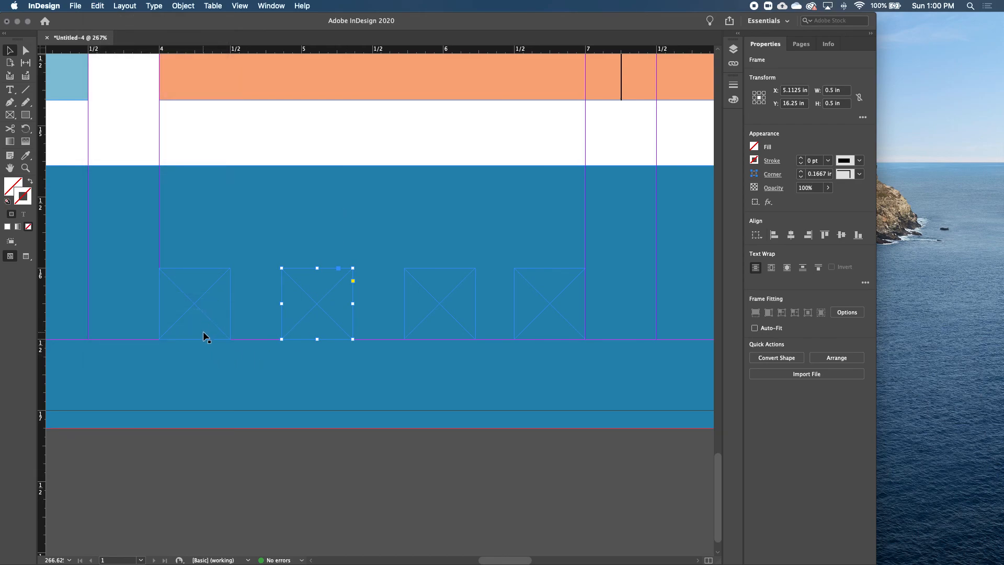
{"action": "left_click", "coordinate": [194, 296], "text": "shift"}
{"action": "left_click", "coordinate": [427, 297], "text": "shift"}
{"action": "left_click", "coordinate": [537, 293], "text": "shift"}
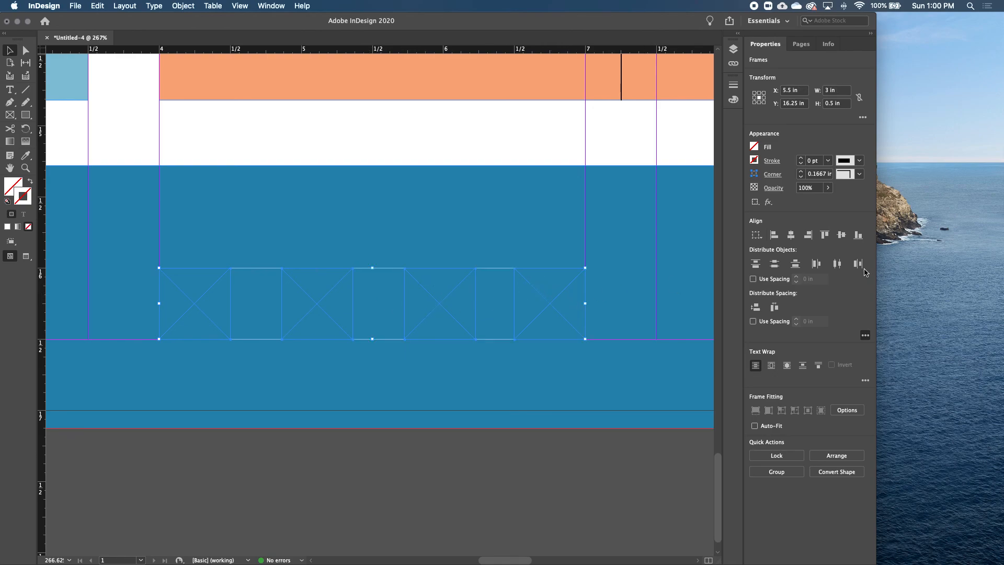
{"action": "left_click", "coordinate": [866, 335]}
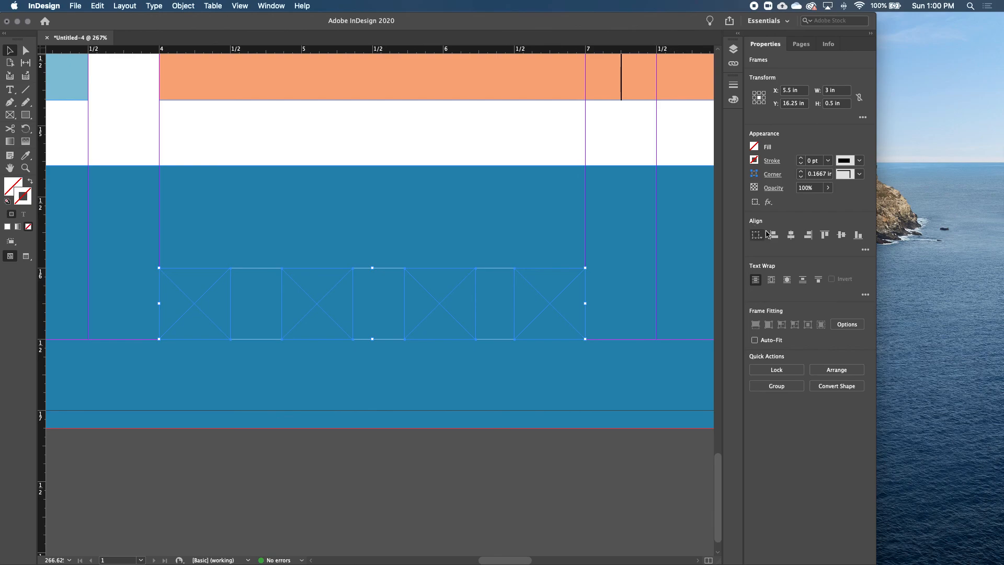
{"action": "left_click", "coordinate": [866, 250]}
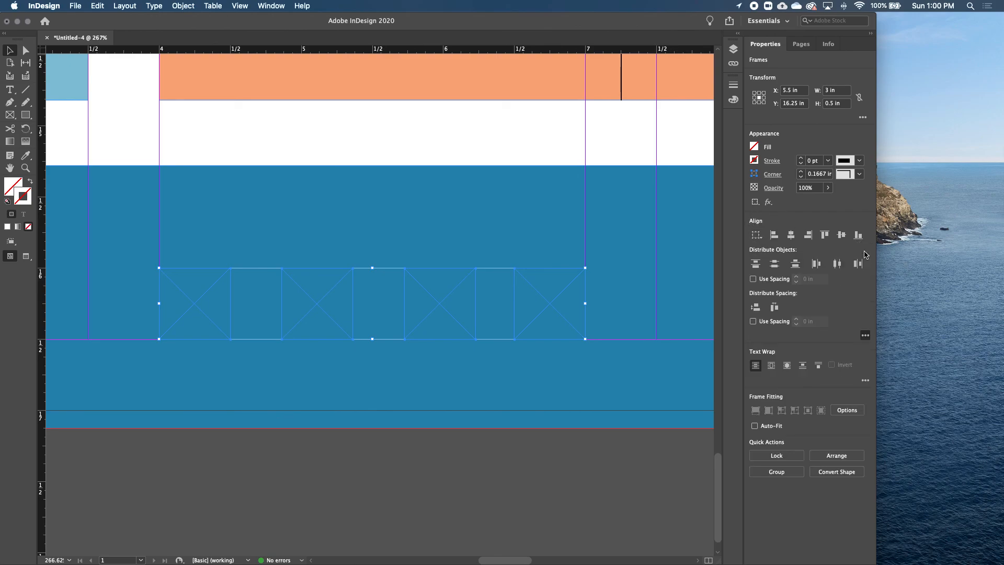
{"action": "left_click", "coordinate": [837, 265]}
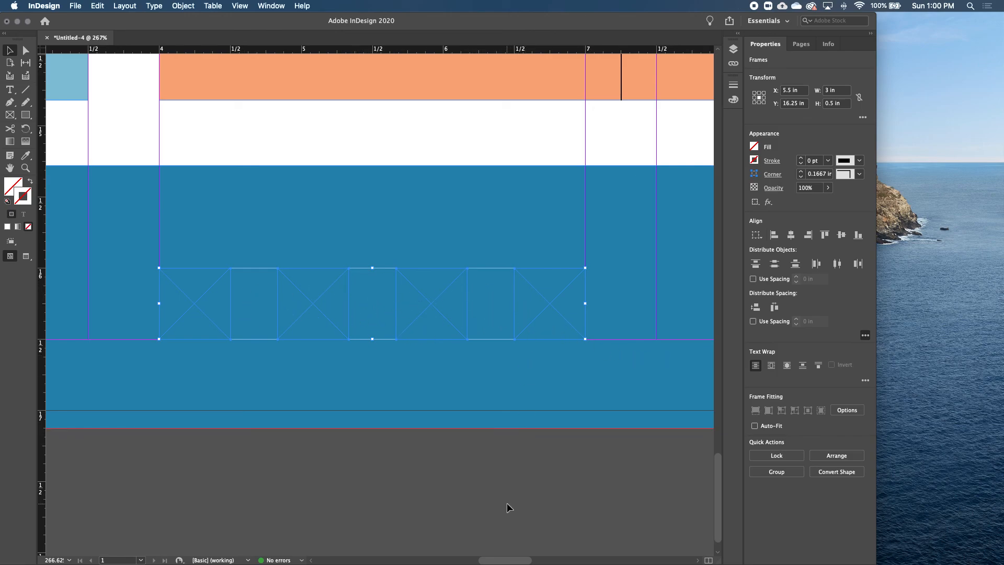
- Place facebook.eps from the Desktop folder AMCA_A5_LastName/Supplied into the first footer frame
{"action": "scroll", "coordinate": [498, 491], "scroll_direction": "right", "scroll_amount": 1}
{"action": "left_click", "coordinate": [497, 489]}
{"action": "left_click", "coordinate": [175, 291]}
{"action": "scroll", "coordinate": [175, 290], "scroll_direction": "up", "scroll_amount": 1}
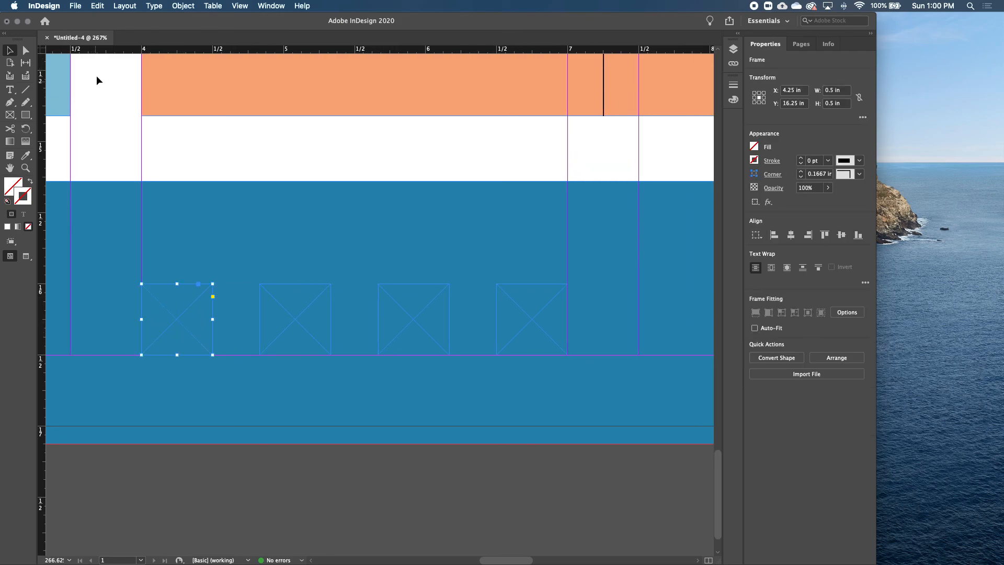
{"action": "left_click", "coordinate": [76, 4]}
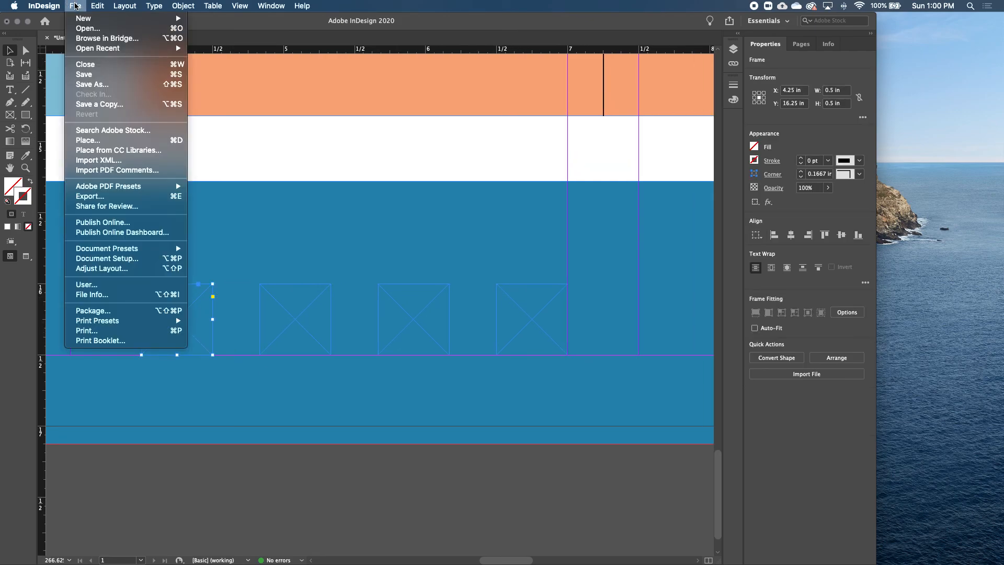
{"action": "left_click", "coordinate": [99, 141]}
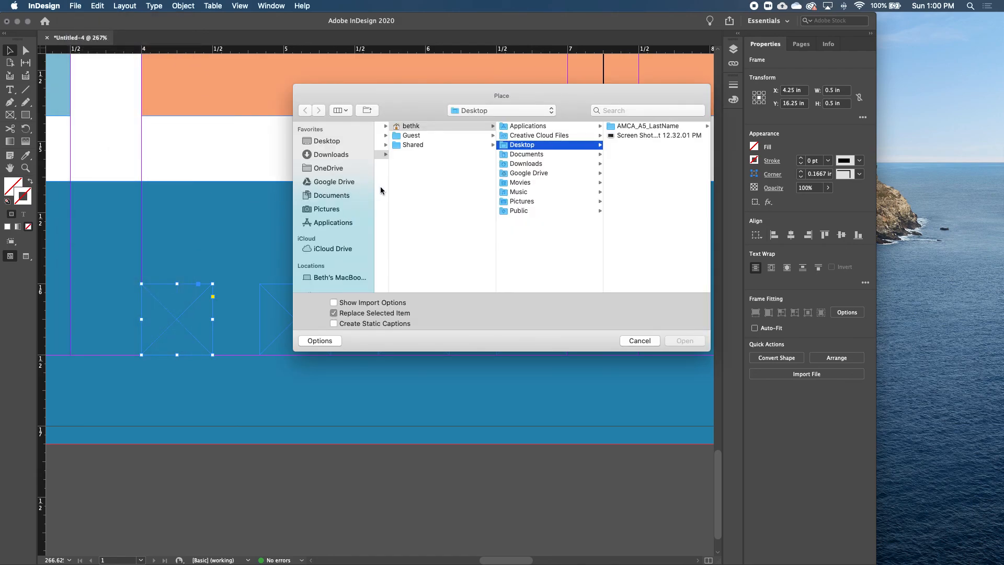
{"action": "left_click", "coordinate": [631, 129]}
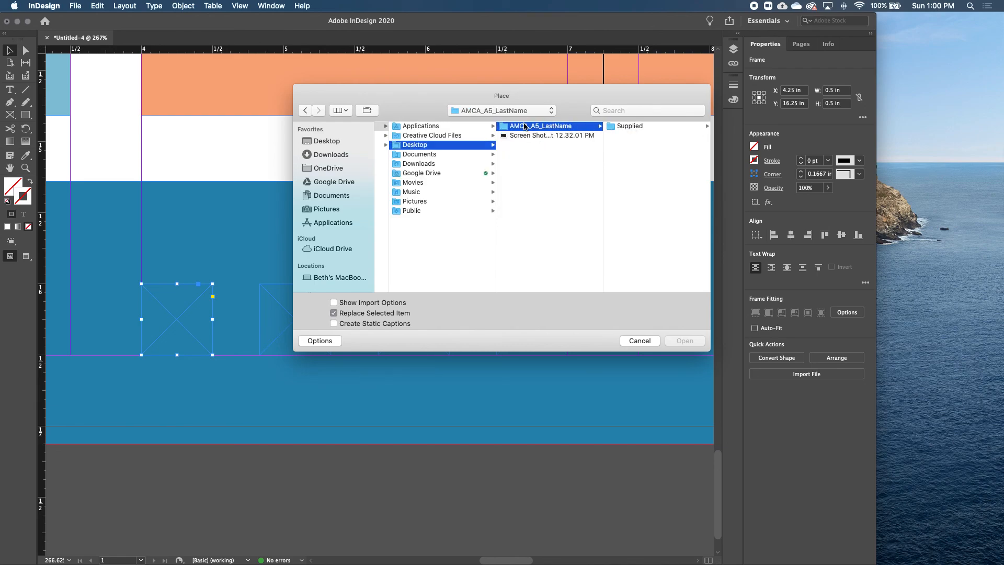
{"action": "left_click", "coordinate": [630, 129]}
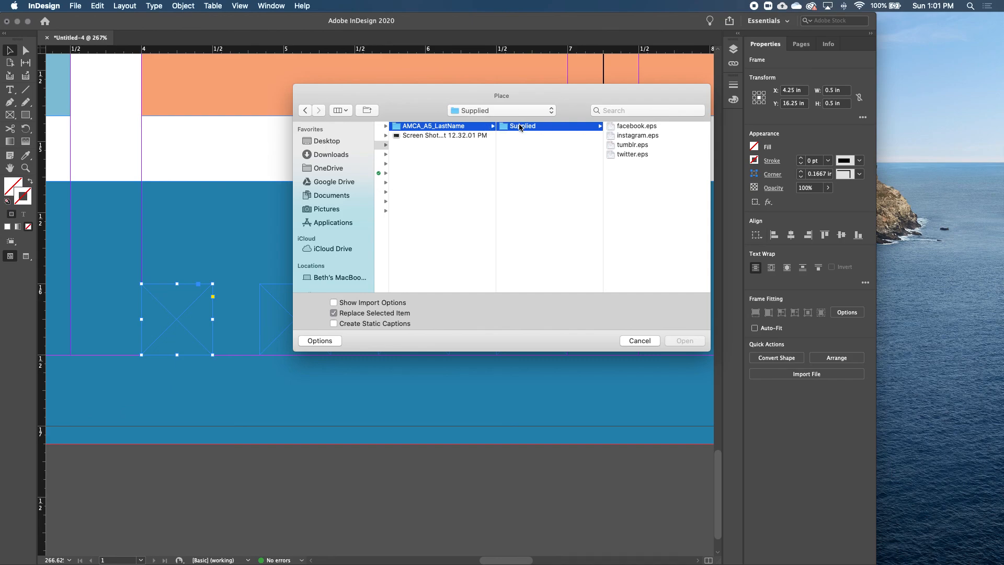
{"action": "left_click", "coordinate": [639, 129]}
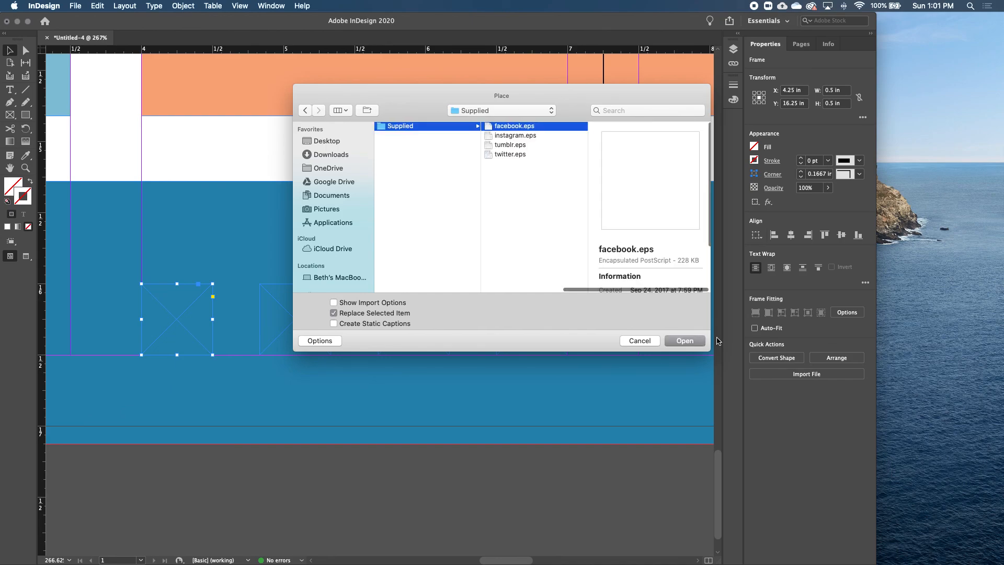
{"action": "left_click", "coordinate": [685, 341]}
- Place instagram.eps from the Supplied folder into the second footer frame
{"action": "left_click", "coordinate": [311, 337]}
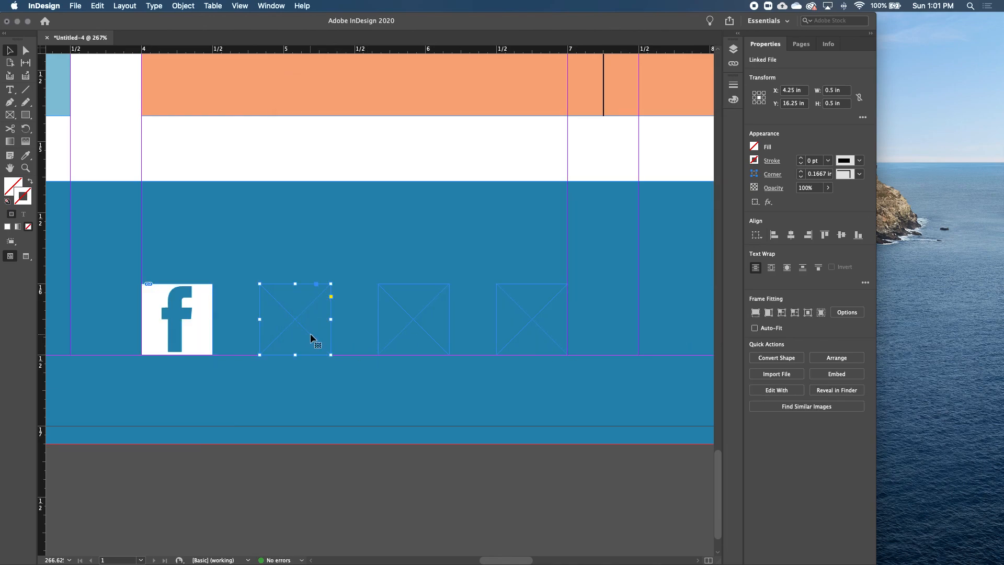
{"action": "left_click", "coordinate": [77, 6]}
{"action": "left_click", "coordinate": [92, 146]}
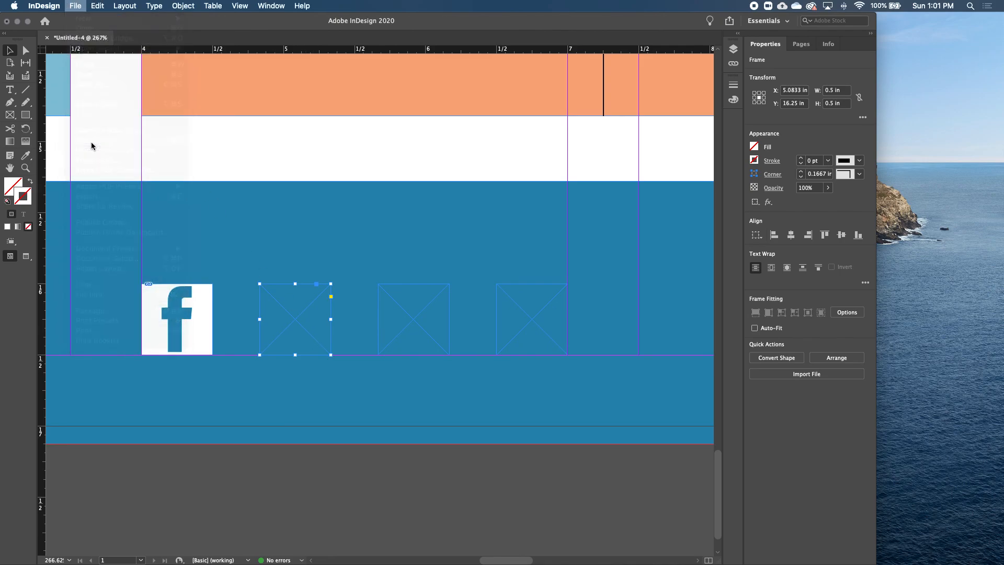
{"action": "left_click", "coordinate": [405, 136]}
{"action": "left_click", "coordinate": [684, 341]}
- Place tumblr.eps from the Supplied folder into the third footer frame
{"action": "left_click", "coordinate": [394, 314]}
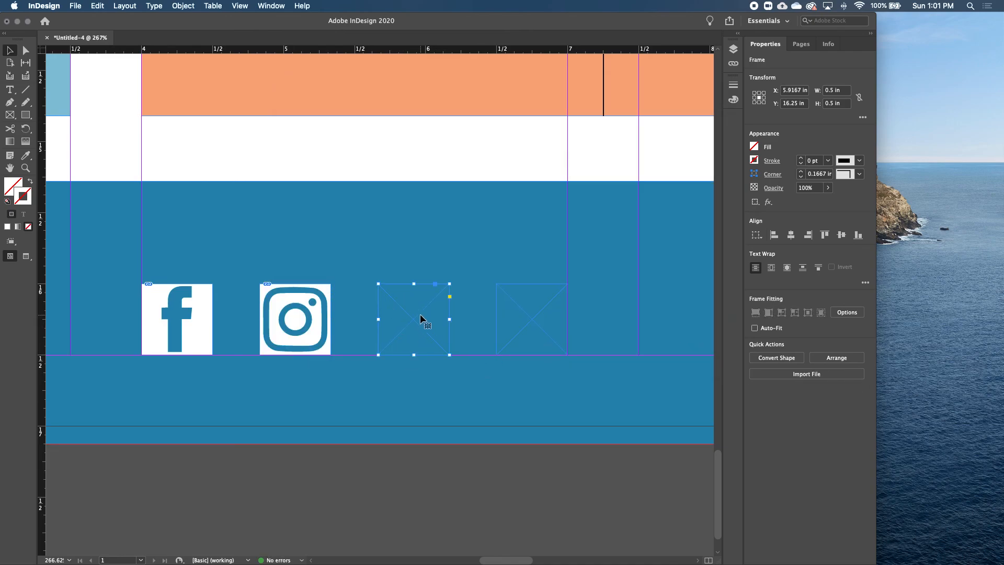
{"action": "key", "text": "super+d"}
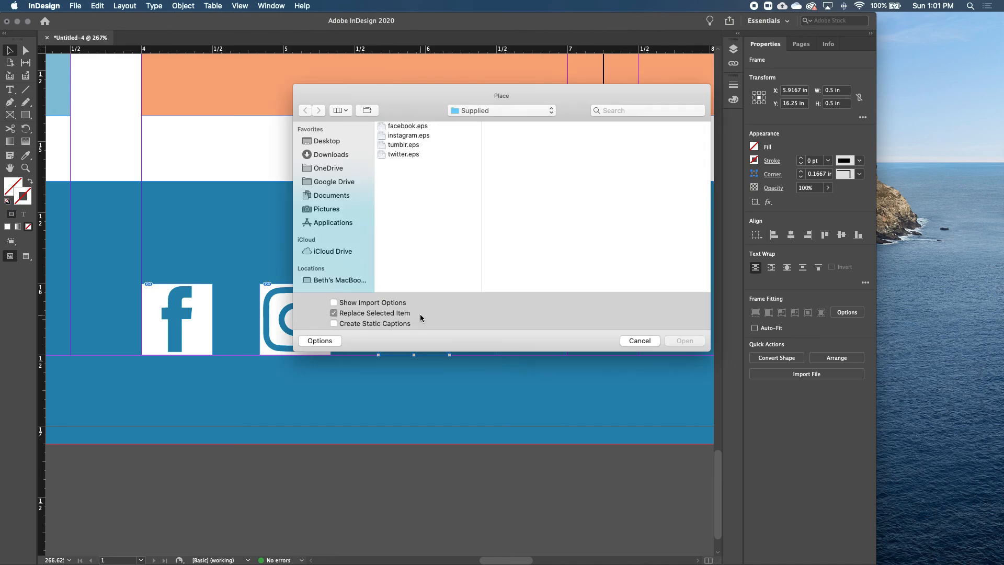
{"action": "left_click", "coordinate": [390, 145]}
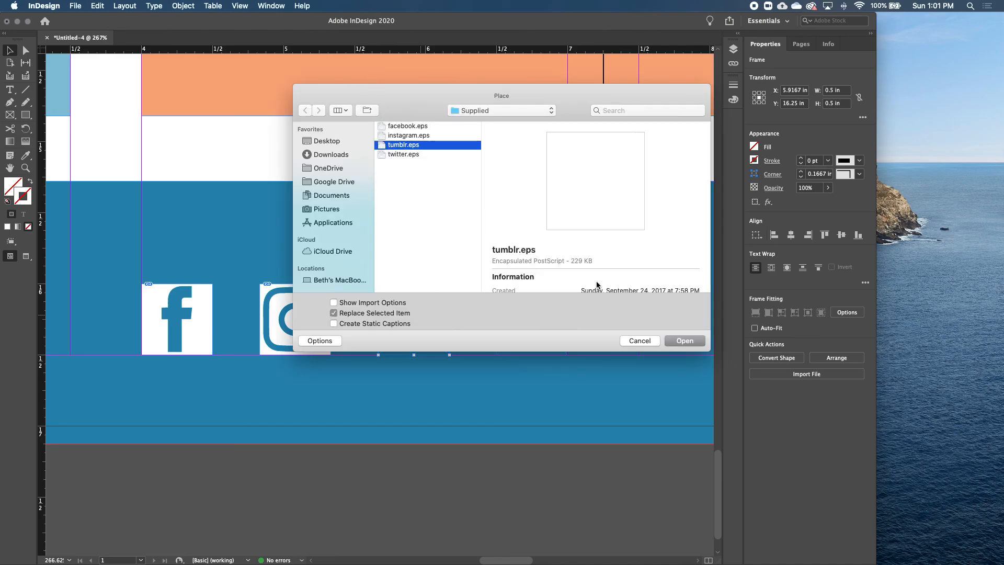
{"action": "left_click", "coordinate": [686, 340]}
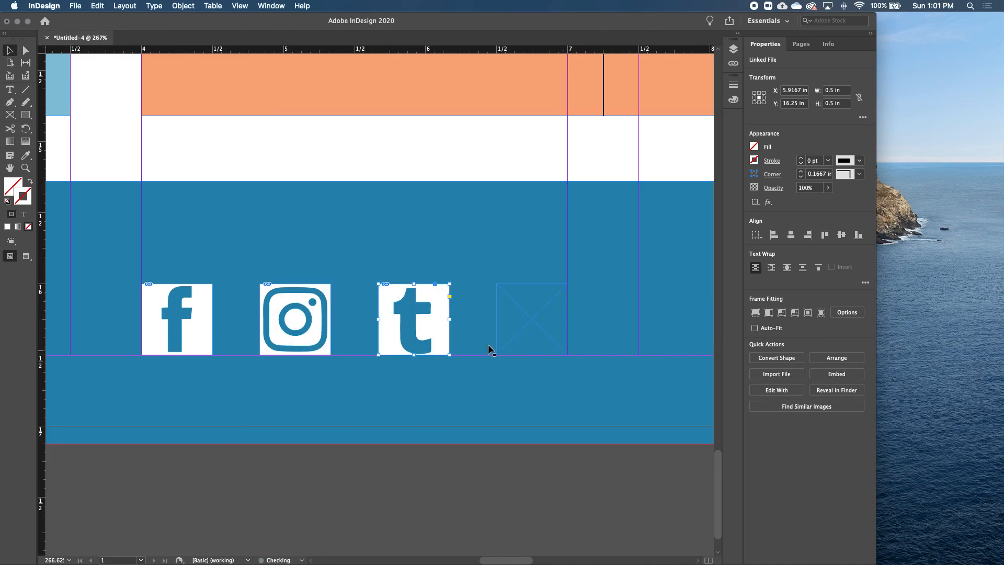
- Place twitter.eps from the Supplied folder into the fourth footer frame
{"action": "left_click", "coordinate": [527, 319]}
{"action": "key", "text": "super+d"}
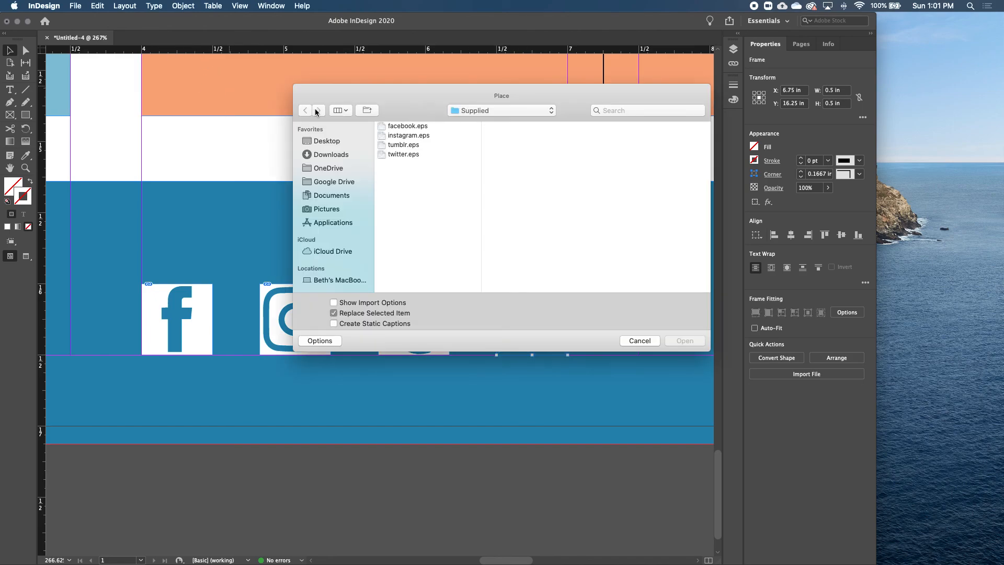
{"action": "left_click", "coordinate": [397, 155]}
{"action": "left_click", "coordinate": [685, 341]}
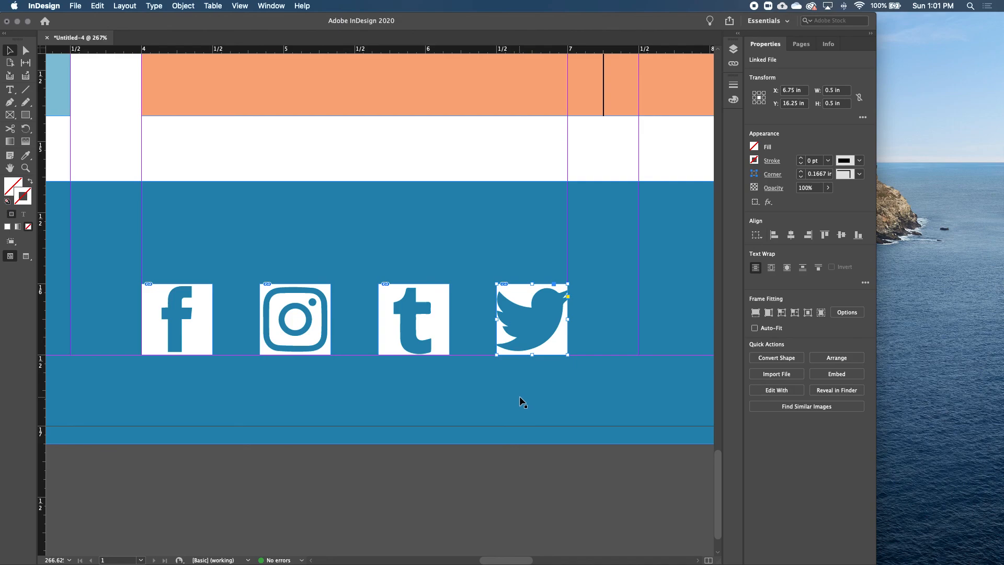
- Select all four social media icon frames and fit their images with Fill Frame Proportionally
{"action": "left_click", "coordinate": [422, 336], "text": "shift"}
{"action": "left_click", "coordinate": [308, 342], "text": "shift"}
{"action": "left_click", "coordinate": [188, 334], "text": "shift"}
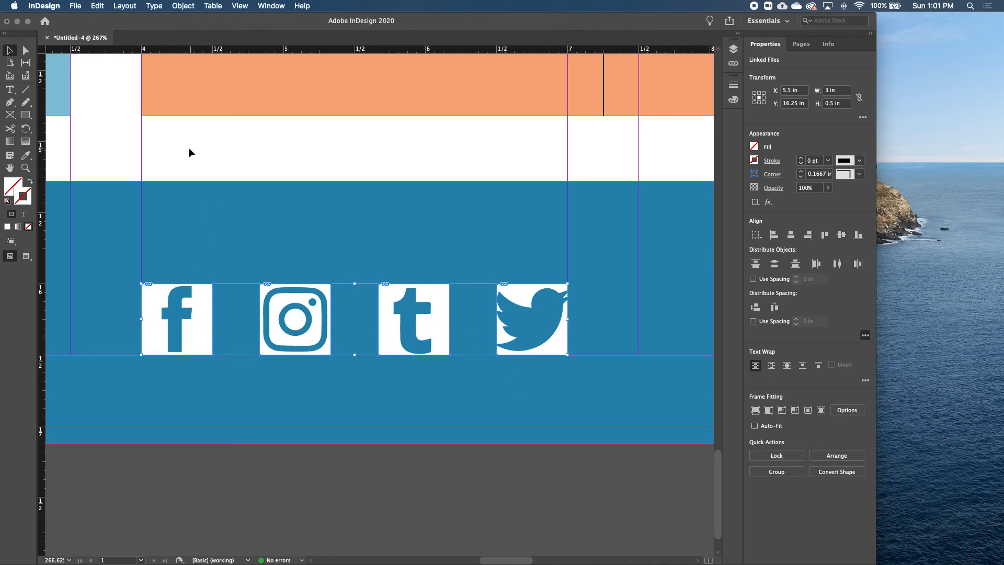
{"action": "right_click", "coordinate": [197, 316]}
{"action": "mouse_move", "coordinate": [251, 420]}
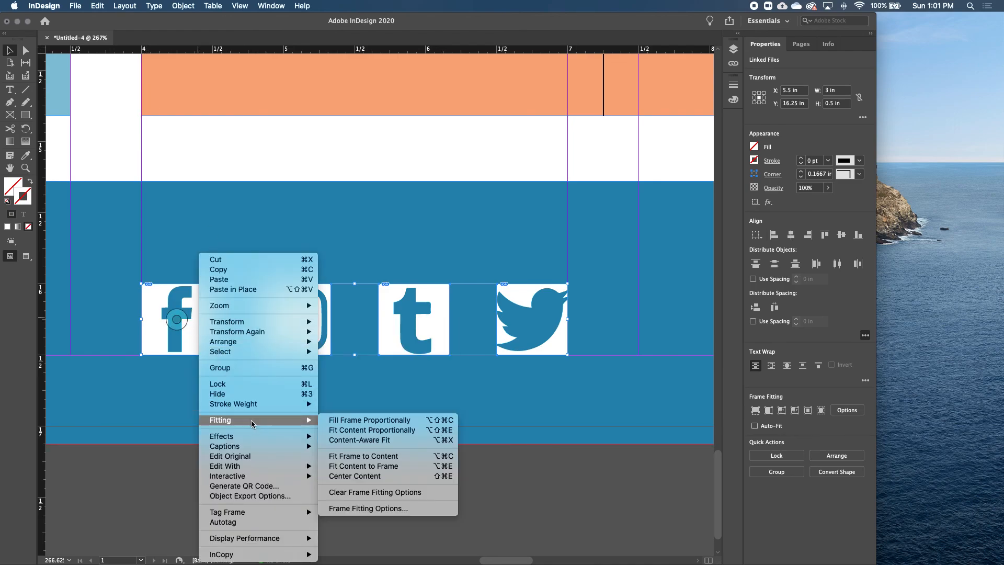
{"action": "left_click", "coordinate": [361, 423]}
{"action": "left_click", "coordinate": [398, 494]}
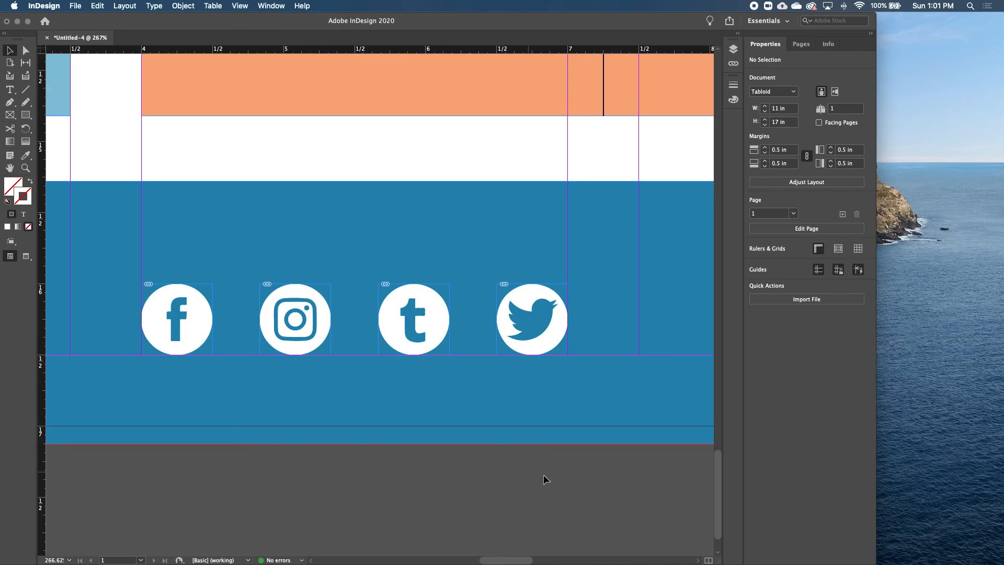
- Inspect the fitted Twitter and Facebook icons up close, then return to the full page
{"action": "key", "text": "super+space"}
{"action": "left_click_drag", "start_coordinate": [484, 270], "coordinate": [584, 384]}
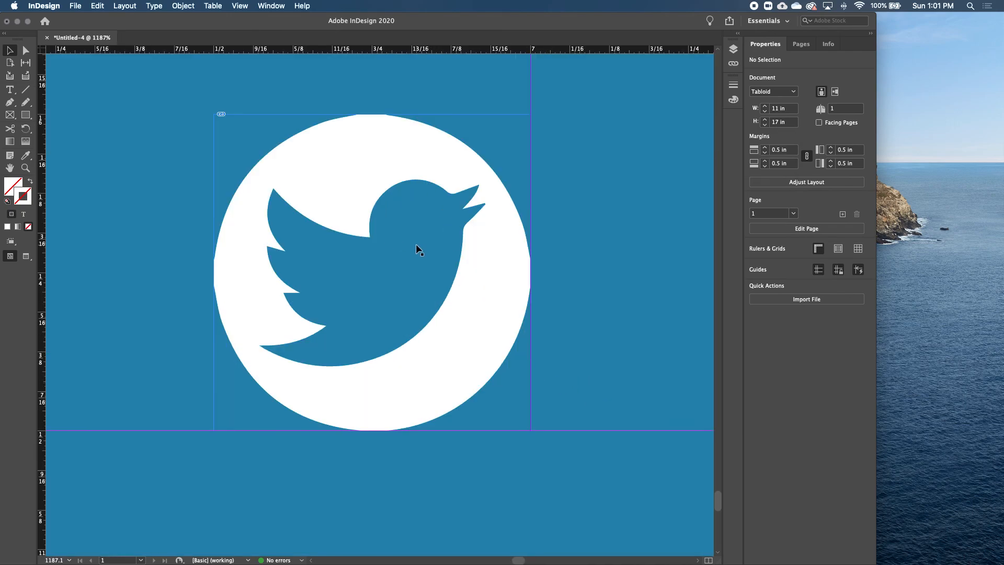
{"action": "scroll", "coordinate": [416, 244], "scroll_direction": "left", "scroll_amount": 15}
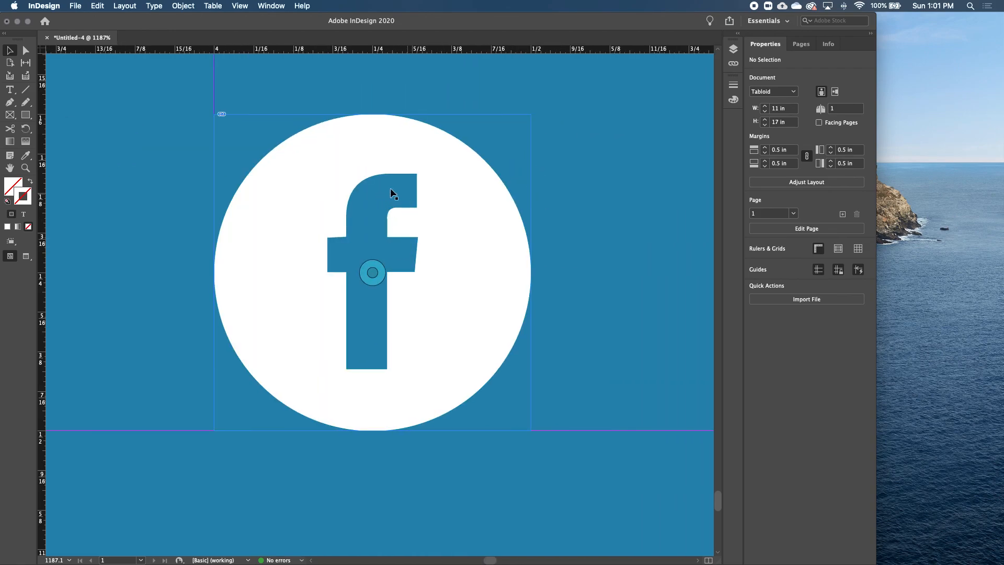
{"action": "scroll", "coordinate": [393, 201], "scroll_direction": "up", "scroll_amount": 5}
{"action": "scroll", "coordinate": [392, 201], "scroll_direction": "left", "scroll_amount": 3}
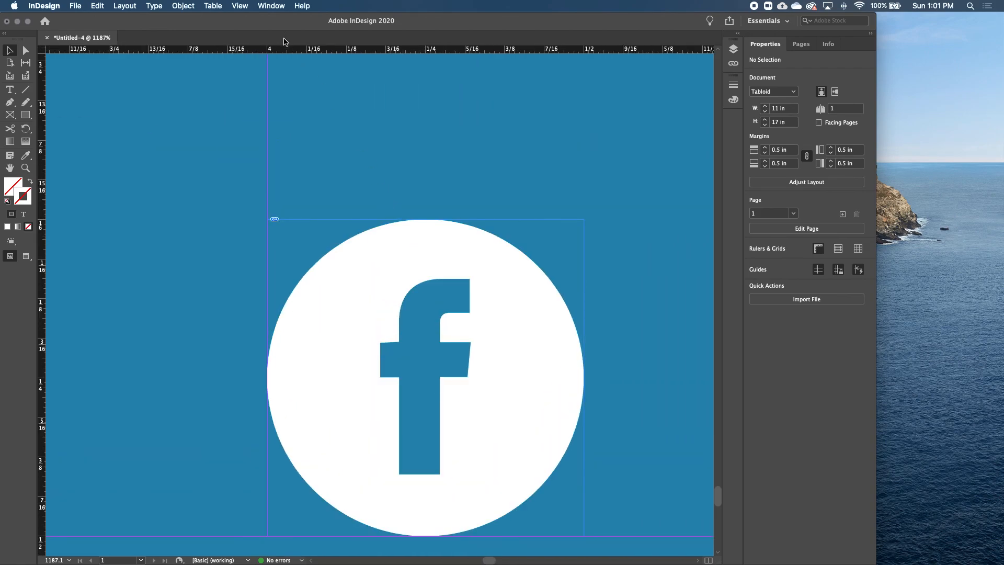
{"action": "key", "text": "super+0"}
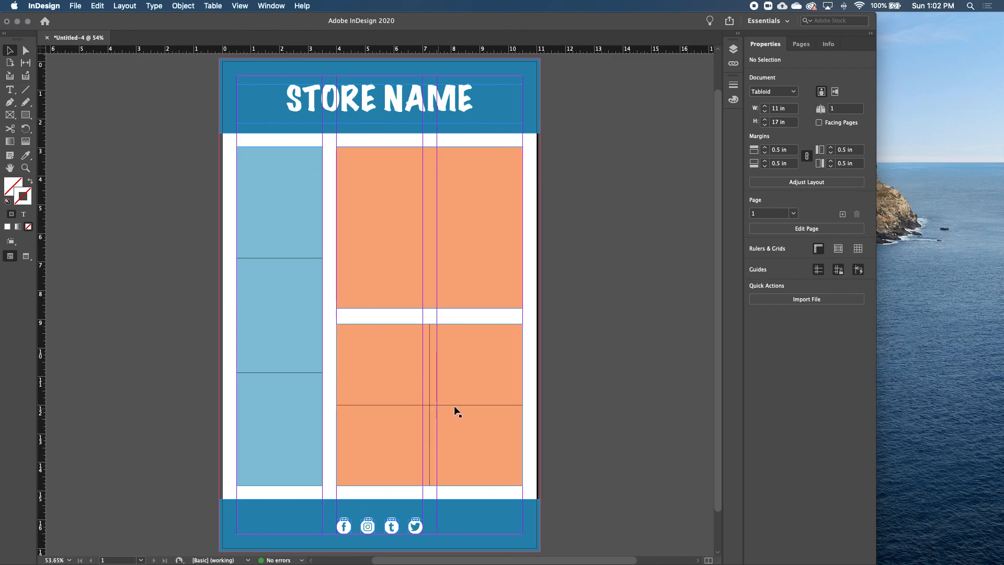
- Switch the display performance to Typical Display and back to High Quality Display to compare how the icons render
{"action": "scroll", "coordinate": [556, 315], "scroll_direction": "right", "scroll_amount": 1}
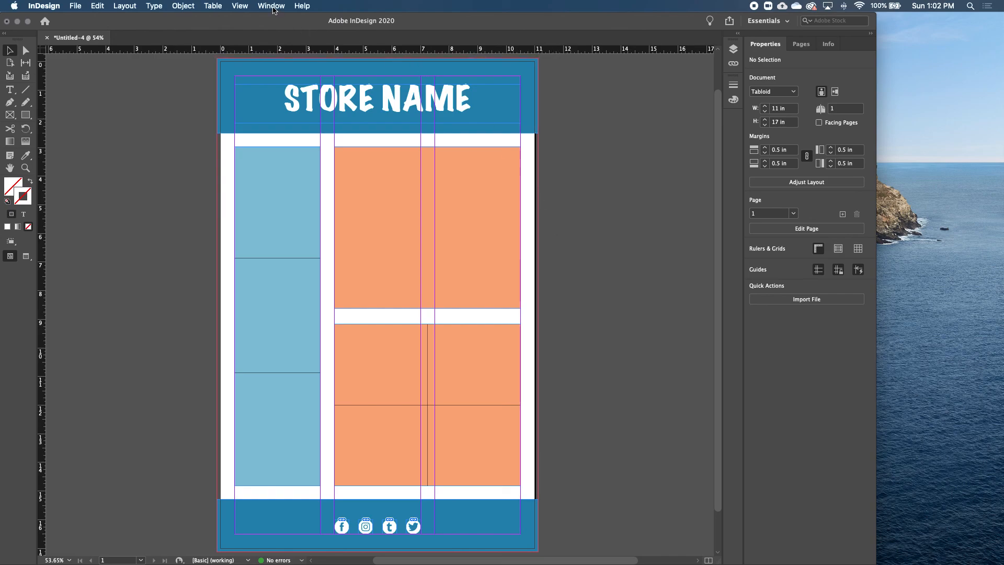
{"action": "left_click", "coordinate": [272, 6]}
{"action": "mouse_move", "coordinate": [232, 7]}
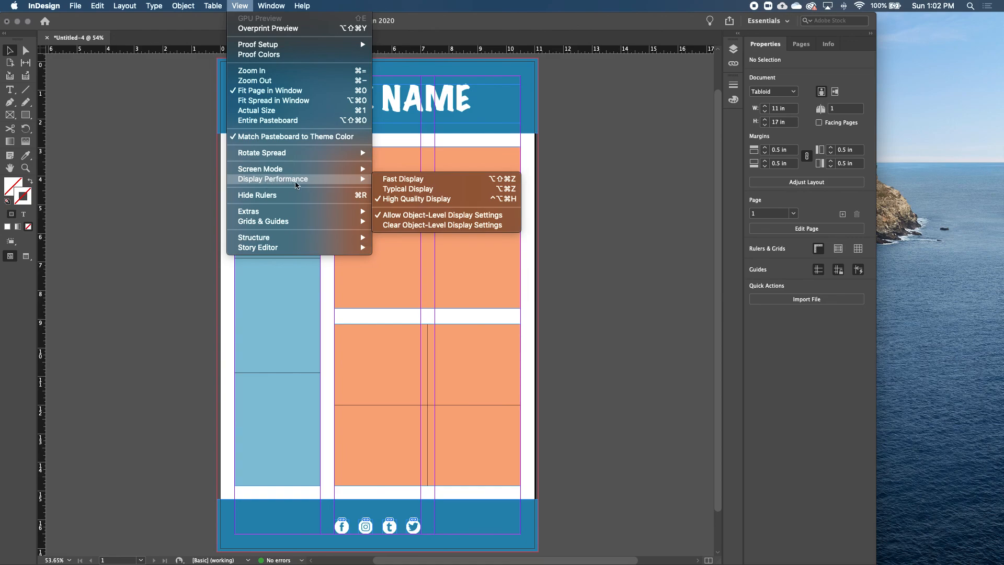
{"action": "mouse_move", "coordinate": [329, 180]}
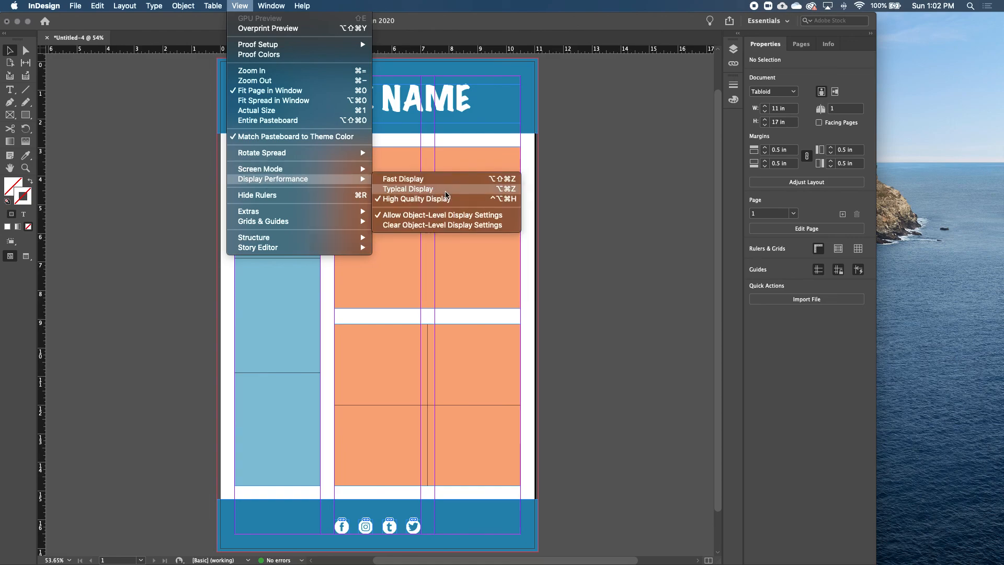
{"action": "left_click", "coordinate": [395, 190]}
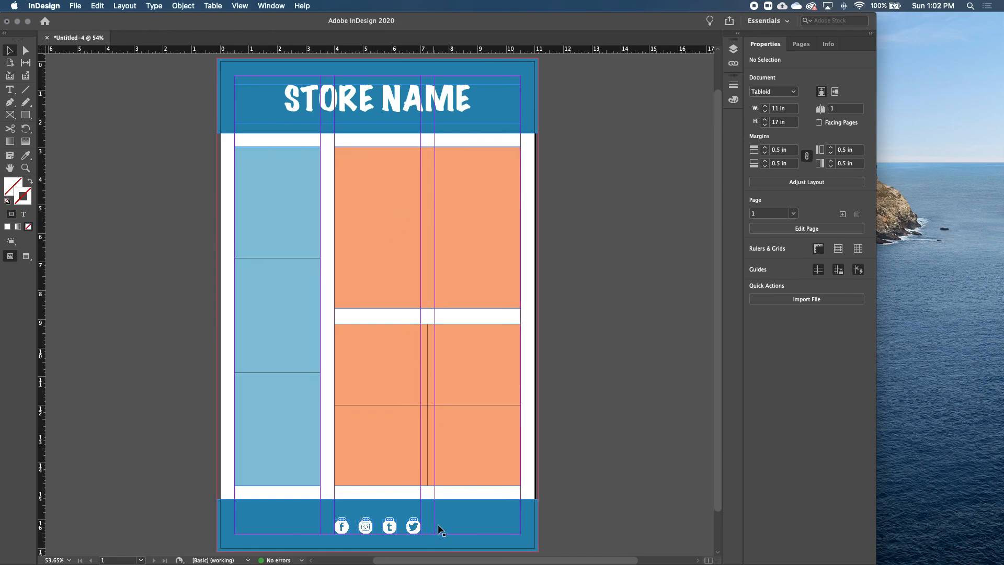
{"action": "left_click", "coordinate": [241, 7]}
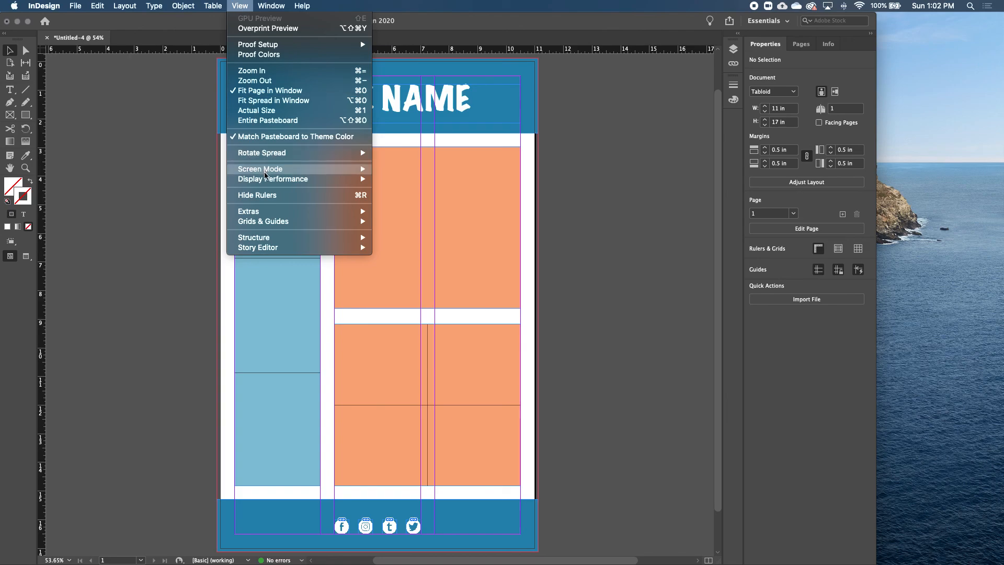
{"action": "mouse_move", "coordinate": [272, 183]}
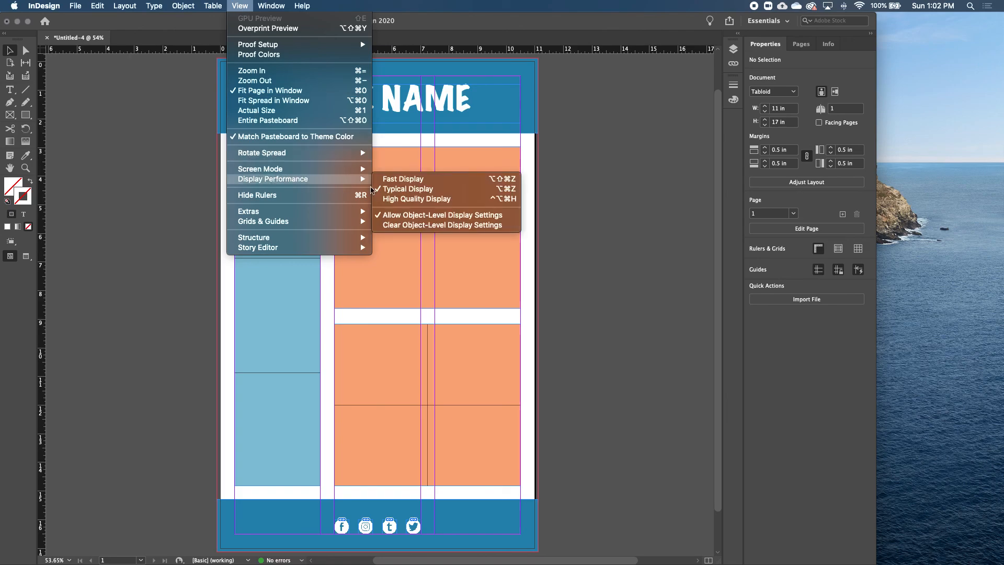
{"action": "left_click", "coordinate": [415, 200]}
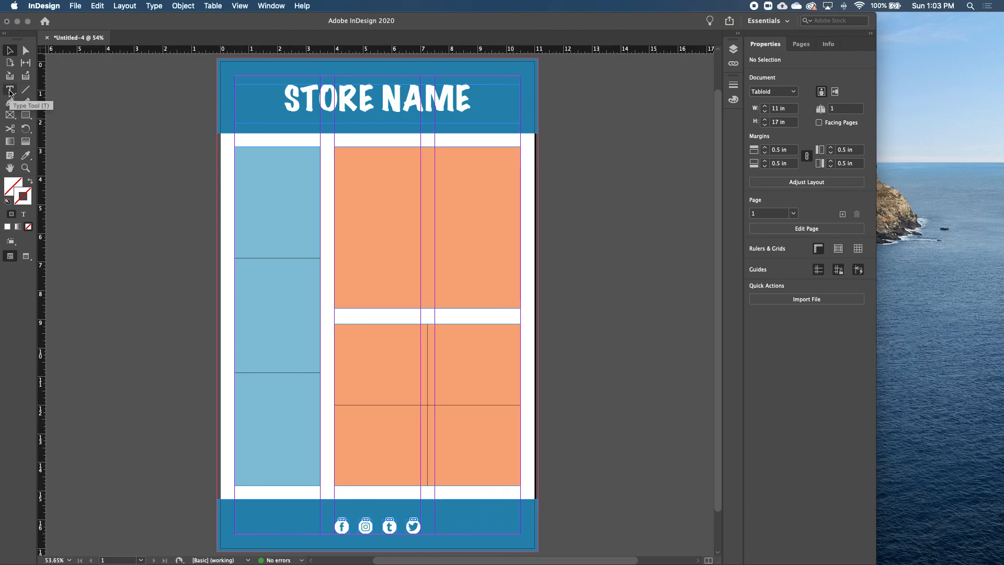
- Create a text frame about 3.32 by 0.78 in on the pasteboard beside the page, containing "Your Naem"
{"action": "left_click", "coordinate": [10, 91]}
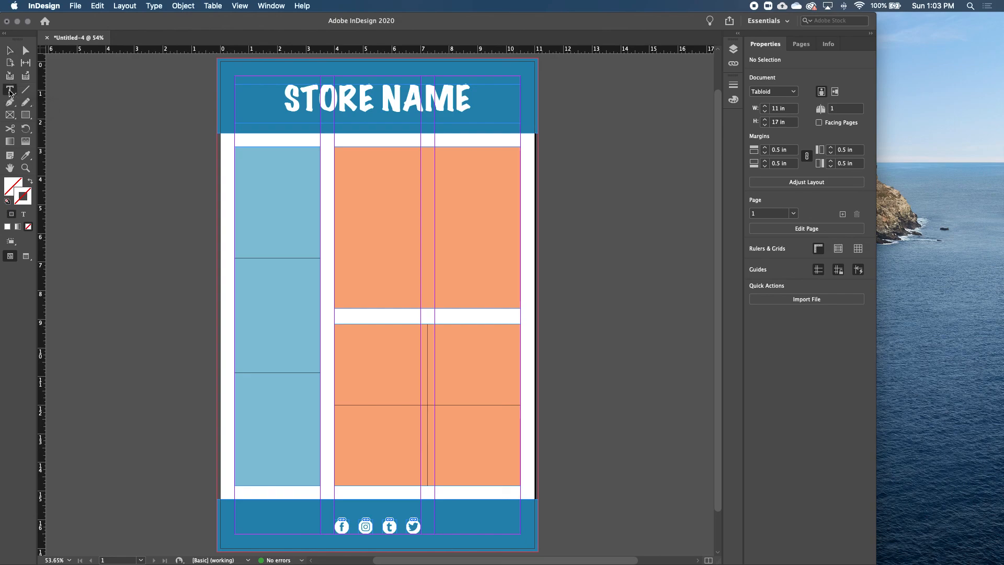
{"action": "left_click_drag", "start_coordinate": [137, 223], "coordinate": [232, 246]}
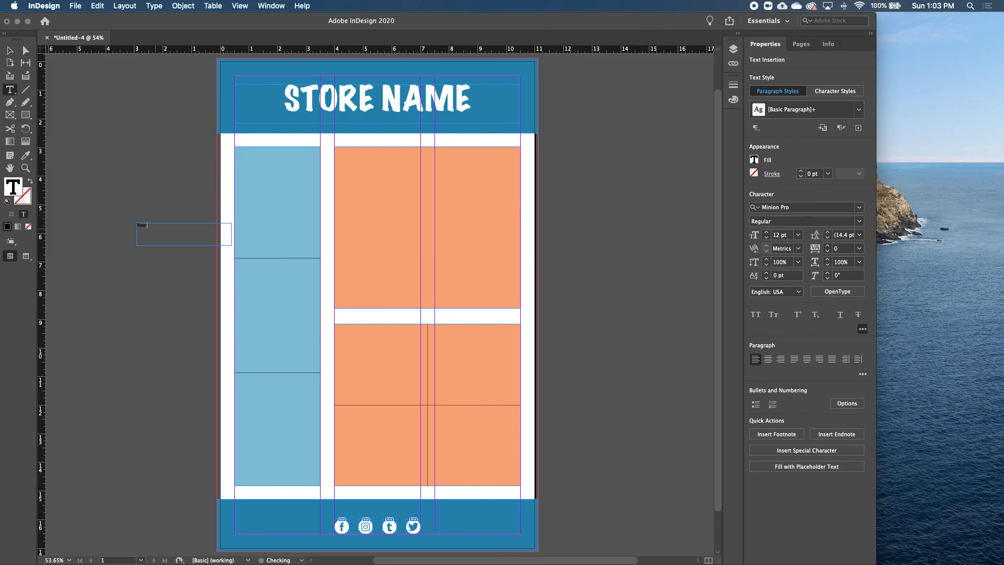
{"action": "type", "text": "Your Naem"}
- Set the font of all the text in the new frame to Arial
{"action": "key", "text": "super+a"}
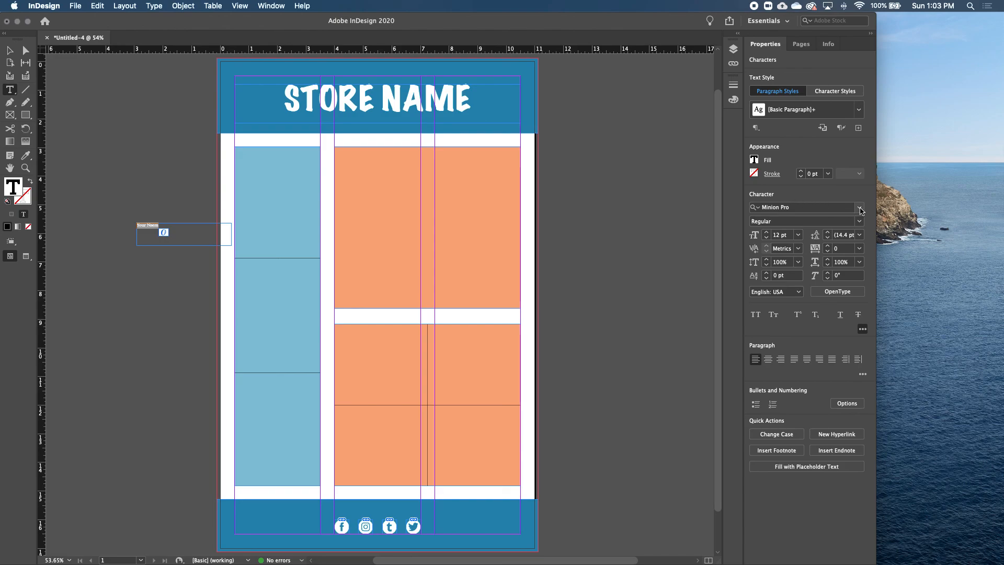
{"action": "left_click", "coordinate": [859, 208]}
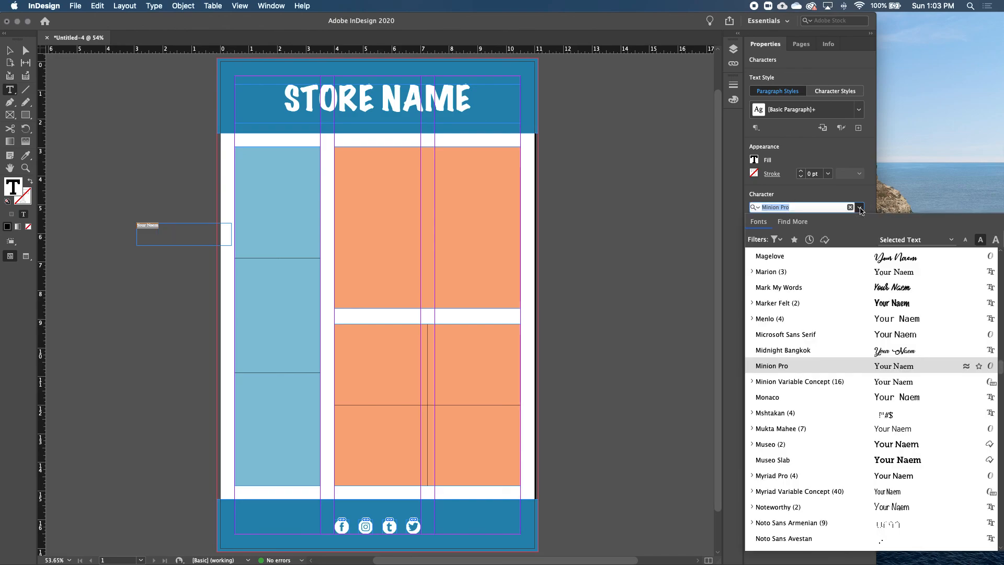
{"action": "scroll", "coordinate": [828, 327], "scroll_direction": "down", "scroll_amount": 3}
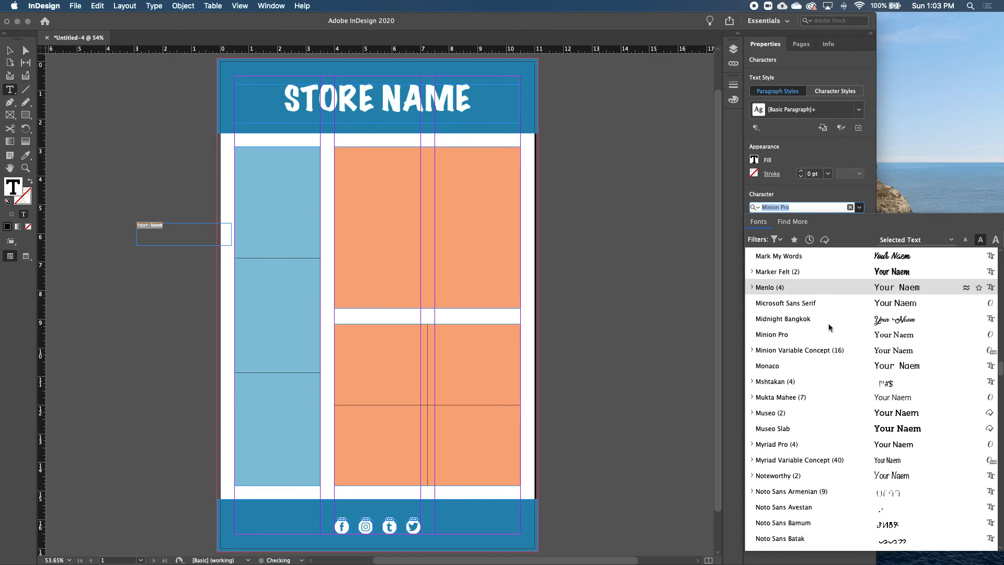
{"action": "type", "text": "ari"}
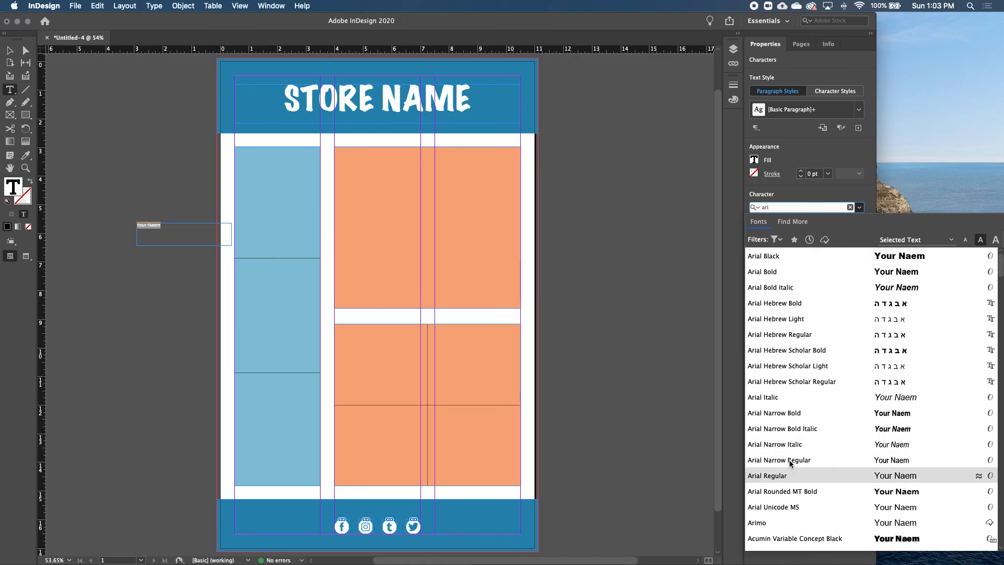
{"action": "scroll", "coordinate": [822, 340], "scroll_direction": "down", "scroll_amount": 4}
{"action": "scroll", "coordinate": [822, 339], "scroll_direction": "down", "scroll_amount": 15}
{"action": "scroll", "coordinate": [822, 339], "scroll_direction": "up", "scroll_amount": 20}
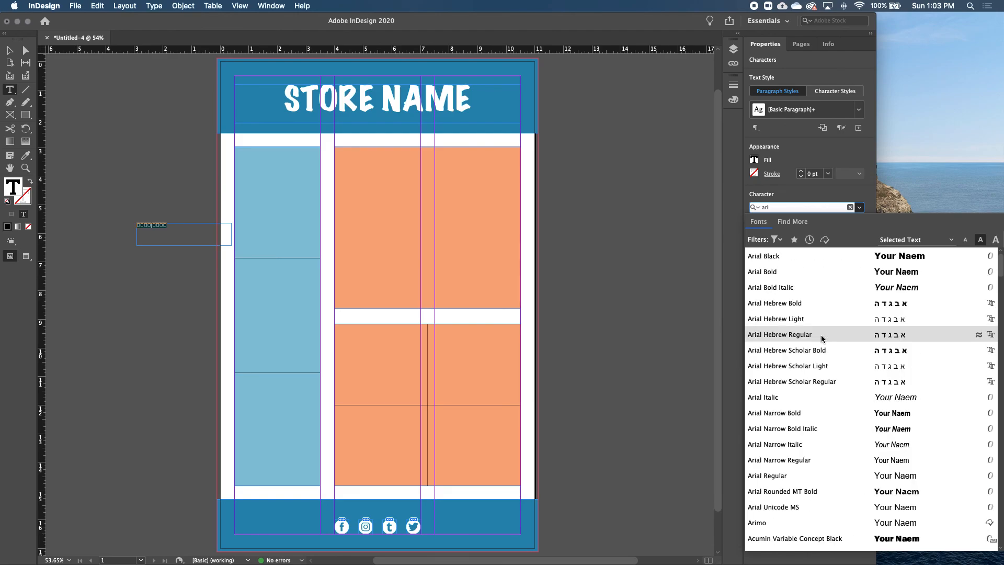
{"action": "left_click", "coordinate": [851, 207]}
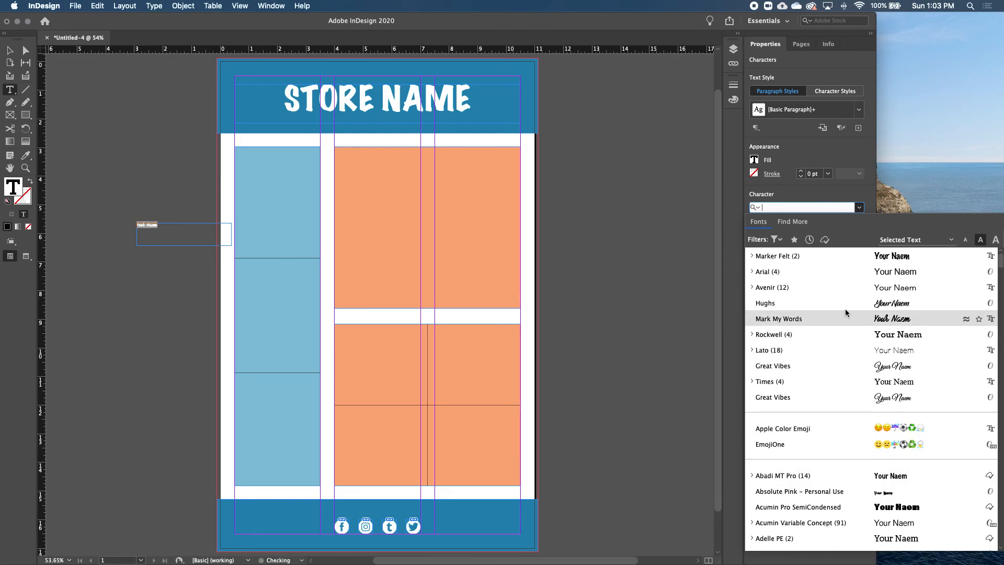
{"action": "scroll", "coordinate": [846, 313], "scroll_direction": "down", "scroll_amount": 10}
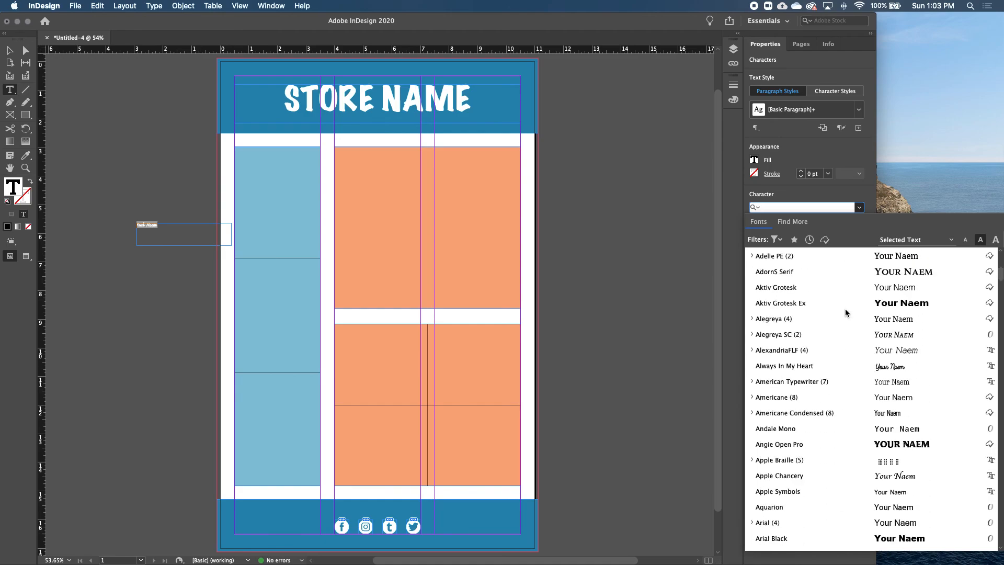
{"action": "scroll", "coordinate": [846, 314], "scroll_direction": "down", "scroll_amount": 1}
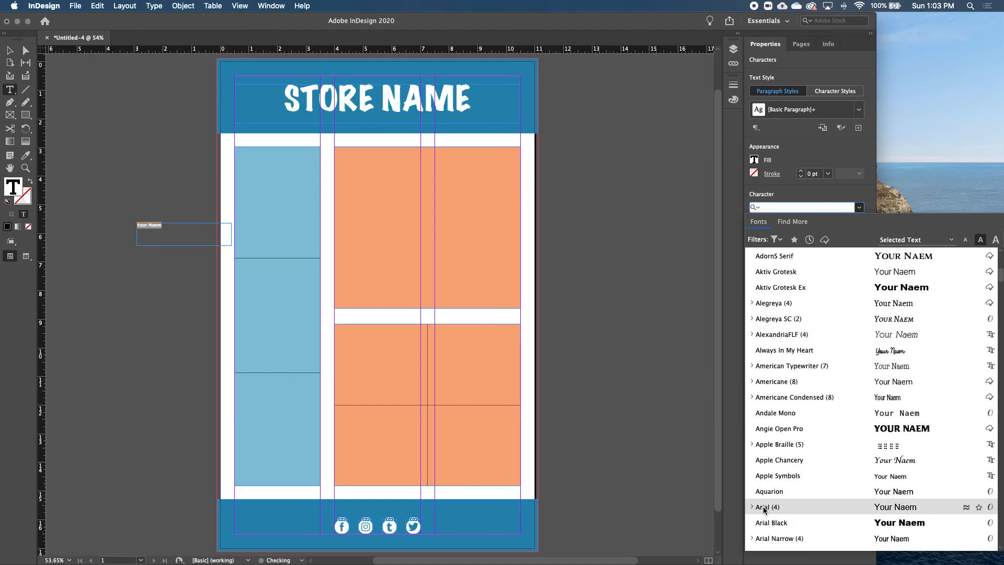
{"action": "left_click", "coordinate": [763, 510]}
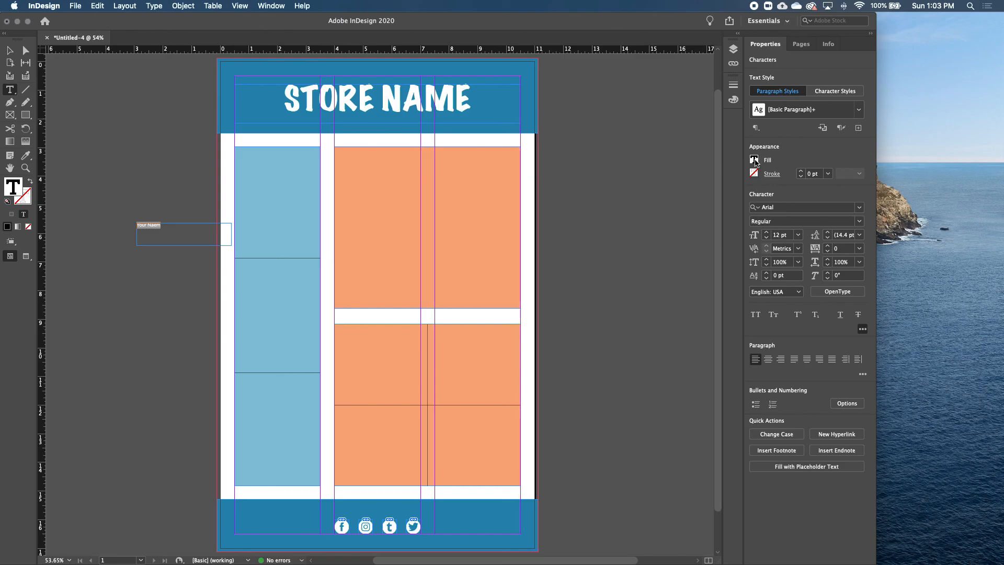
- Fill the selected placeholder text with the [Paper] swatch and set its font size to 20 pt
{"action": "left_click", "coordinate": [755, 161]}
{"action": "left_click", "coordinate": [789, 253]}
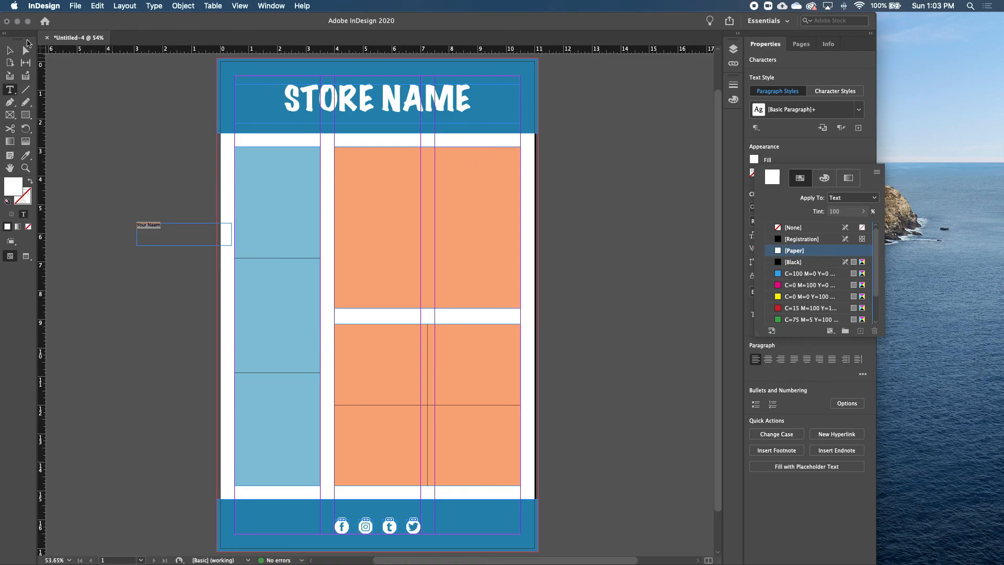
{"action": "key", "text": "Escape"}
{"action": "left_click", "coordinate": [784, 235]}
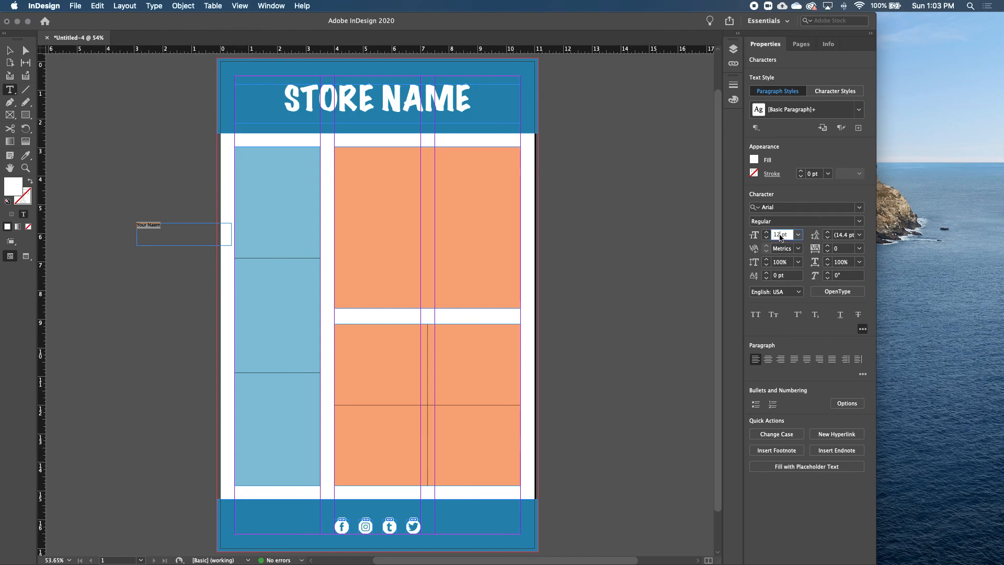
{"action": "type", "text": "15"}
{"action": "key", "text": "Return"}
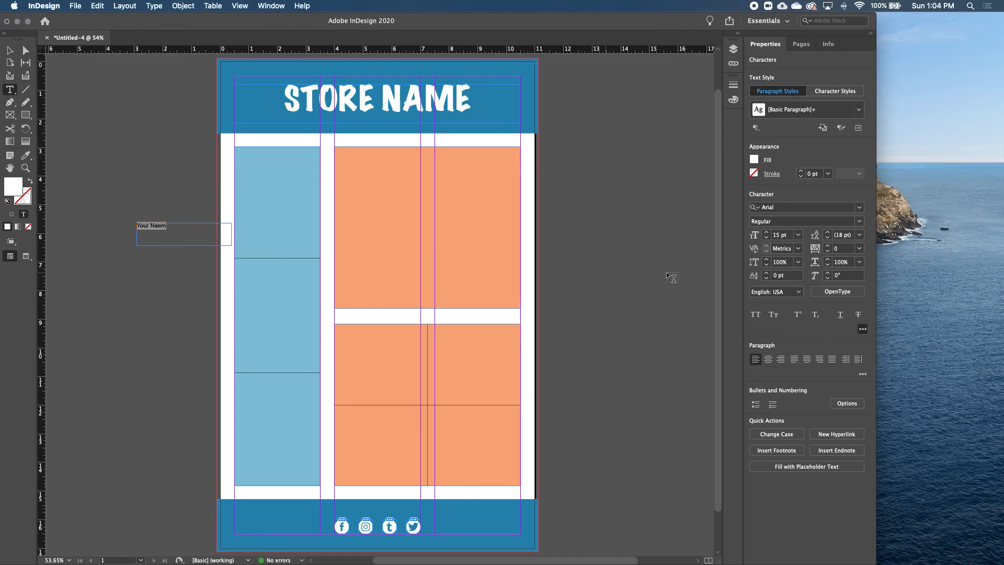
{"action": "left_click", "coordinate": [786, 234]}
{"action": "type", "text": "20"}
{"action": "key", "text": "Return"}
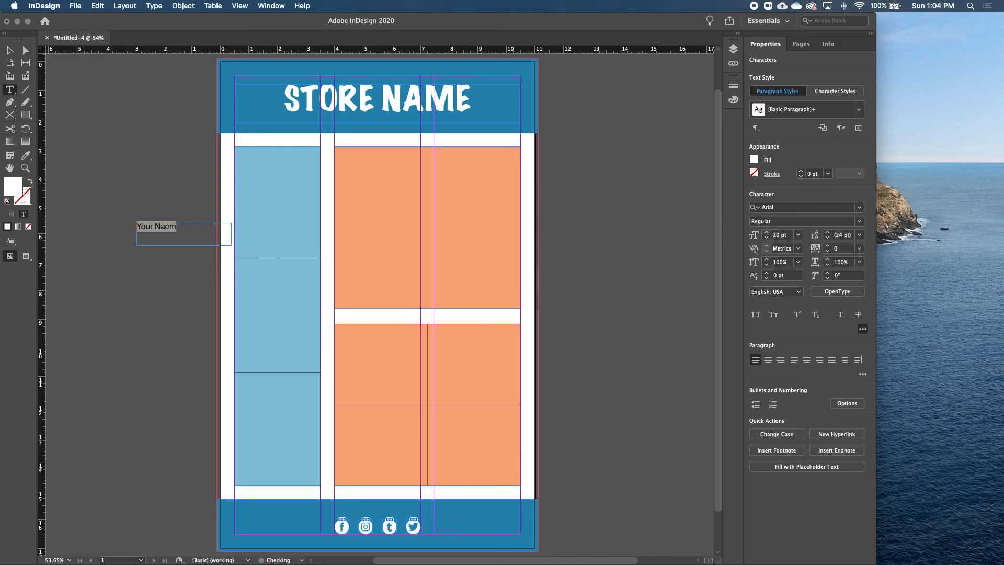
- Correct the misspelled placeholder text so it reads "Your Name"
{"action": "left_click", "coordinate": [162, 229]}
{"action": "left_click_drag", "start_coordinate": [176, 229], "coordinate": [166, 229]}
{"action": "type", "text": "me"}
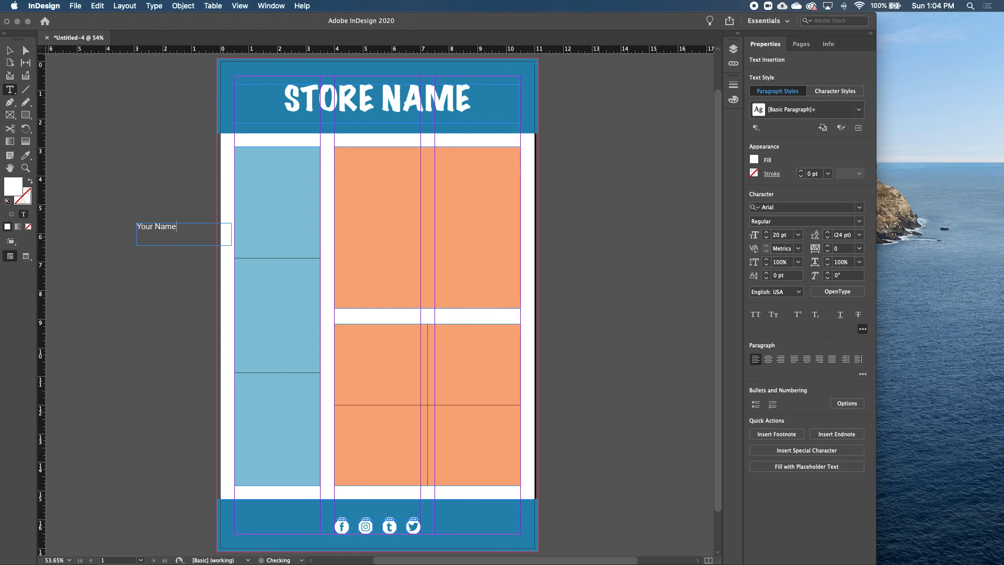
- Move the "Your Name" text frame into the footer against the page's left margin, centered at about X 2.16 in, Y 16.64 in
{"action": "scroll", "coordinate": [186, 216], "scroll_direction": "up", "scroll_amount": 1}
{"action": "scroll", "coordinate": [123, 177], "scroll_direction": "down", "scroll_amount": 2}
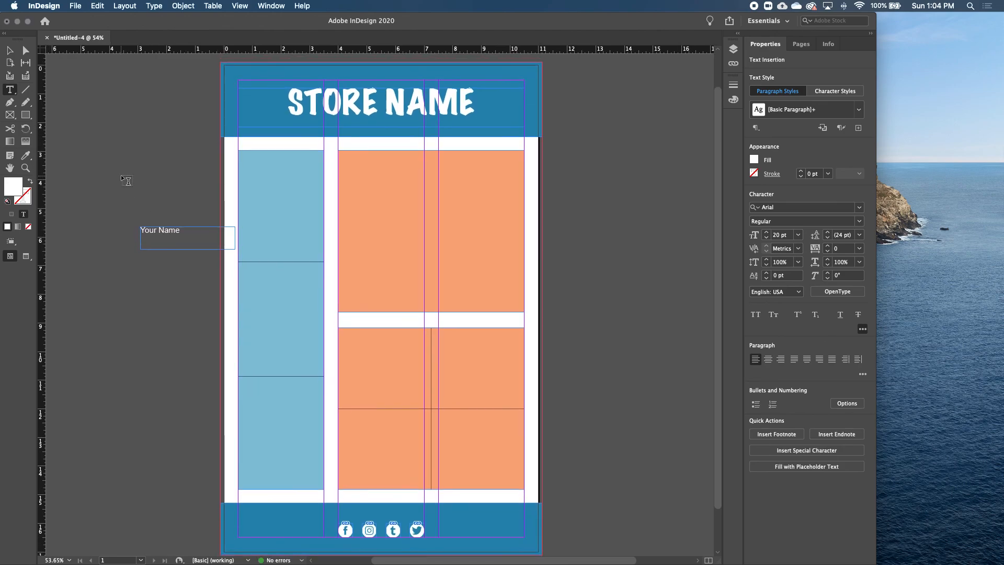
{"action": "left_click", "coordinate": [12, 52]}
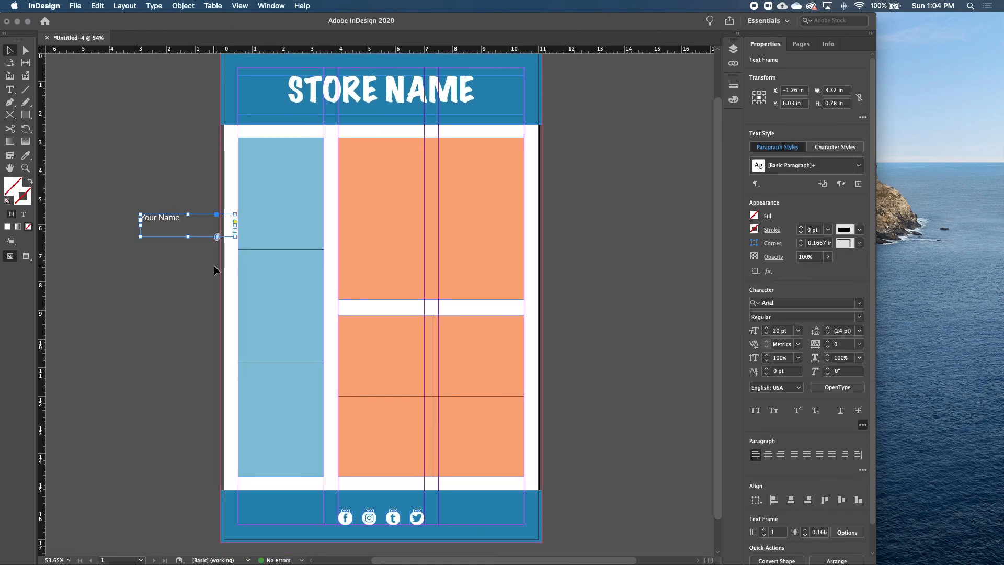
{"action": "left_click_drag", "start_coordinate": [173, 224], "coordinate": [269, 488]}
{"action": "key", "text": "Down"}
{"action": "key", "text": "Down"}
{"action": "key", "text": "Down"}
{"action": "key", "text": "Down"}
{"action": "key", "text": "Down"}
{"action": "key", "text": "Down"}
{"action": "key", "text": "Down"}
{"action": "key", "text": "Down"}
{"action": "key", "text": "Down"}
{"action": "key", "text": "Down"}
{"action": "key", "text": "super+space"}
{"action": "left_click_drag", "start_coordinate": [207, 461], "coordinate": [385, 531]}
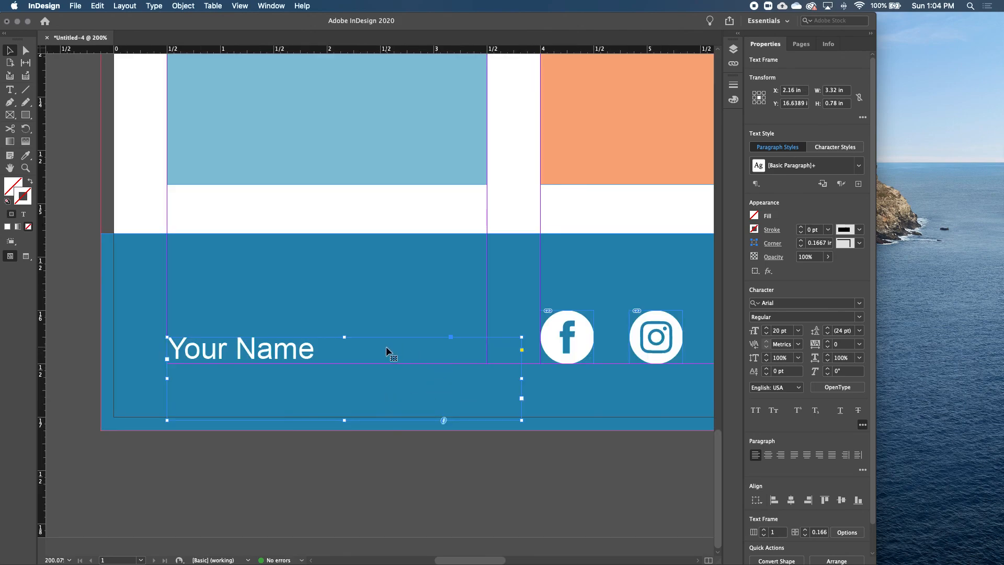
- Nudge the "Your Name" text frame down so its text rests on the bottom margin, and shrink the frame to about 2.21 by 0.41 in
{"action": "key", "text": "Down"}
{"action": "key", "text": "Down"}
{"action": "key", "text": "Down"}
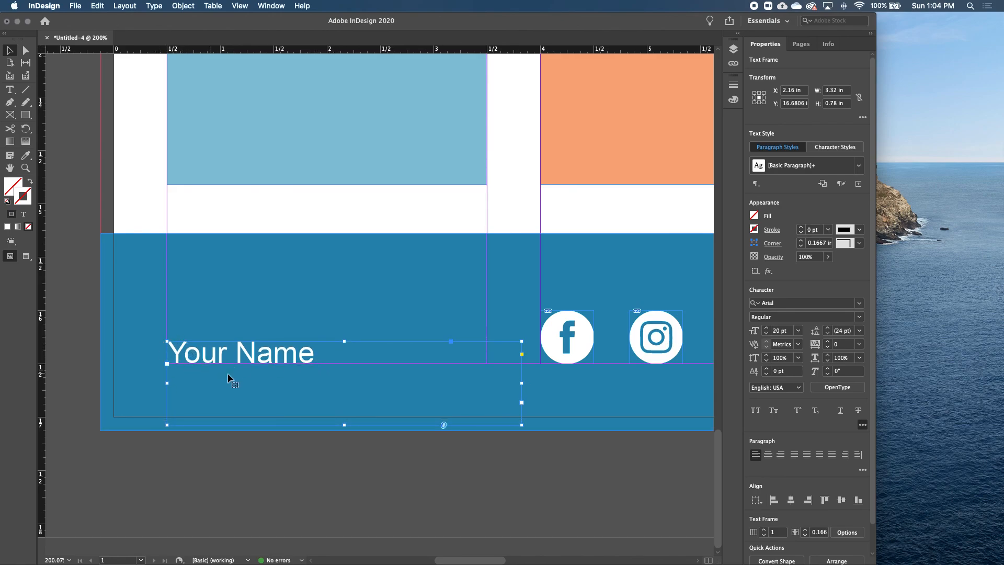
{"action": "left_click", "coordinate": [150, 343]}
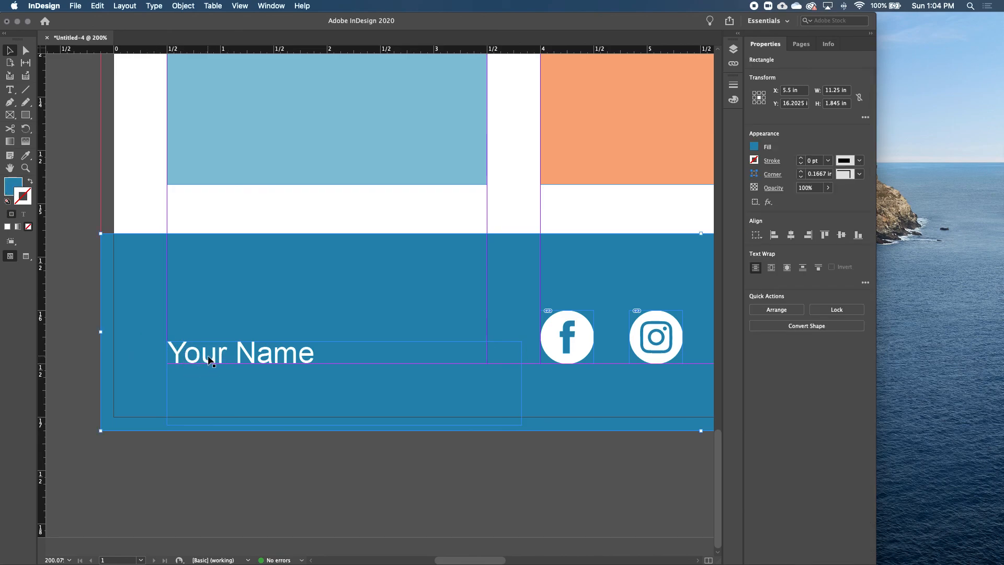
{"action": "left_click", "coordinate": [223, 352]}
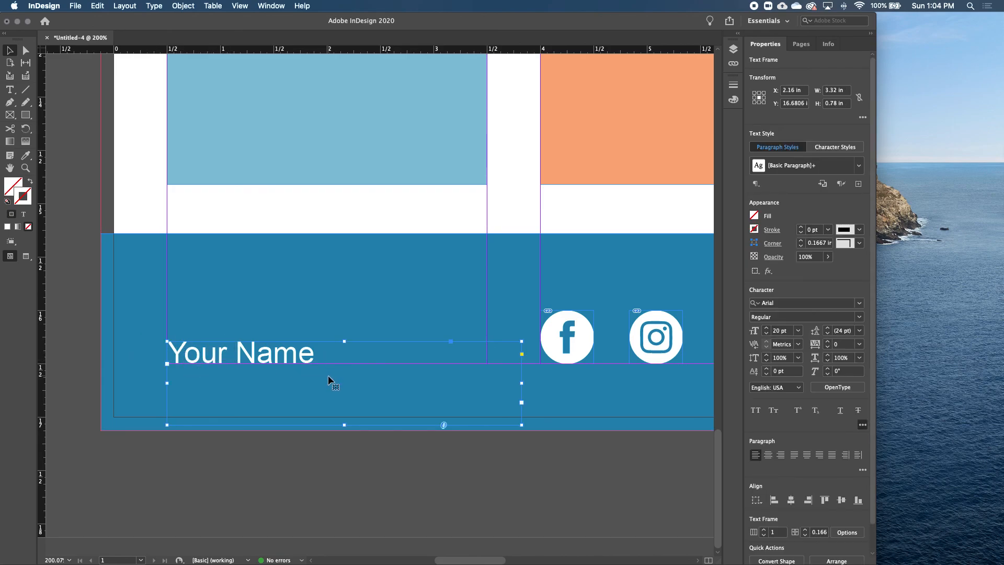
{"action": "left_click_drag", "start_coordinate": [523, 425], "coordinate": [403, 385]}
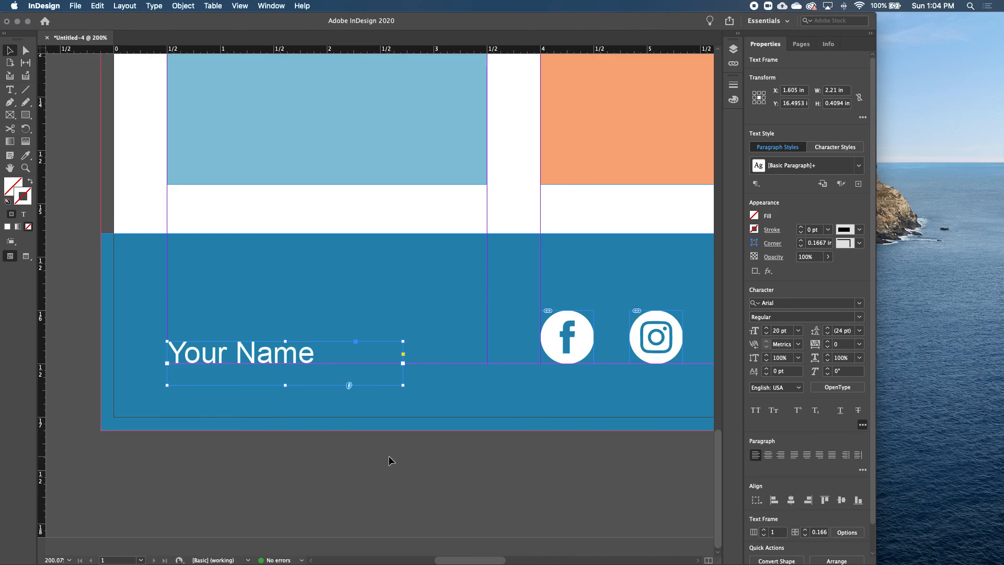
- Duplicate the "Your Name" text frame and place the copy against the page's right margin in the footer, level with the original
{"action": "key", "text": "super+minus"}
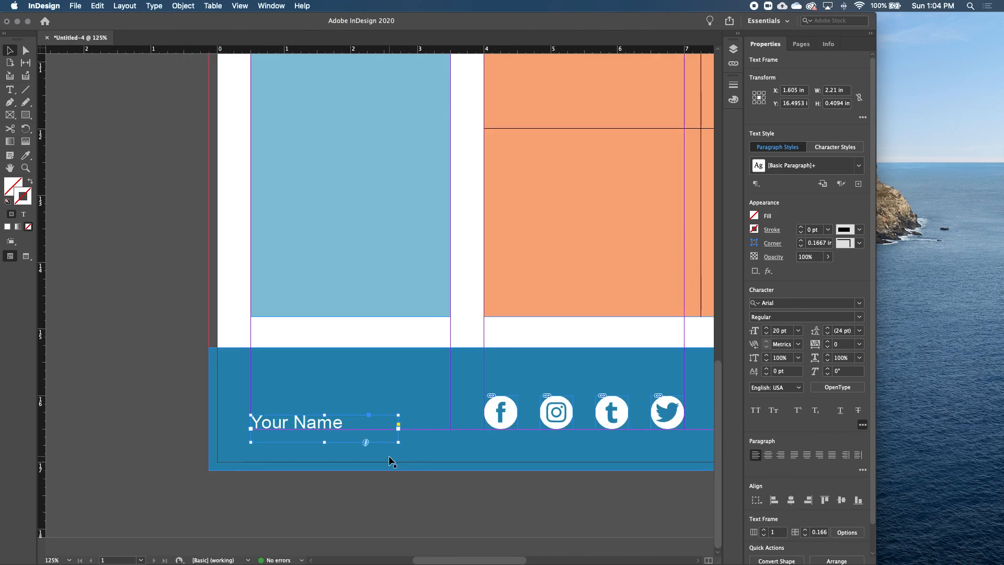
{"action": "key", "text": "super+minus"}
{"action": "scroll", "coordinate": [384, 455], "scroll_direction": "right", "scroll_amount": 5}
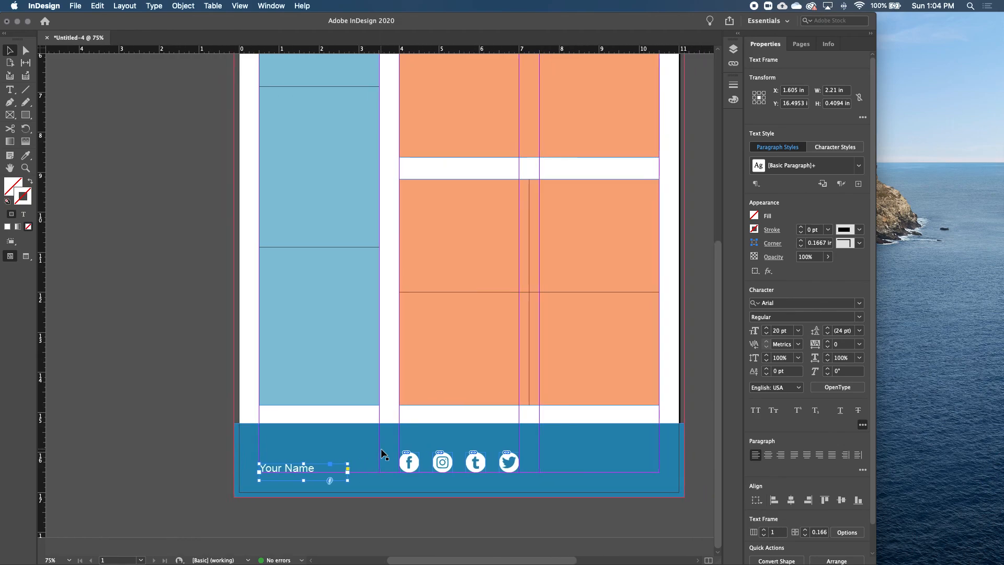
{"action": "scroll", "coordinate": [379, 453], "scroll_direction": "right", "scroll_amount": 2}
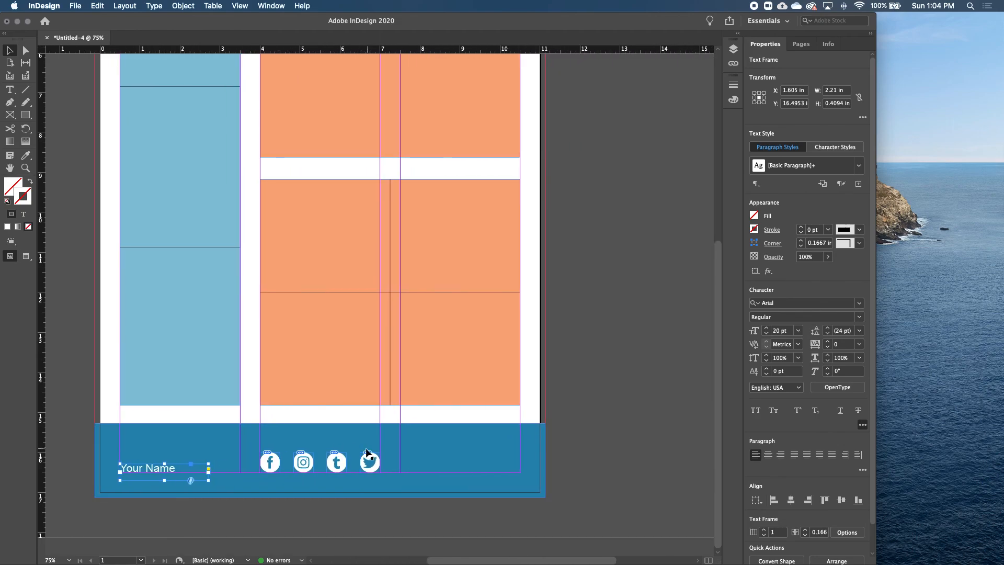
{"action": "right_click", "coordinate": [145, 474]}
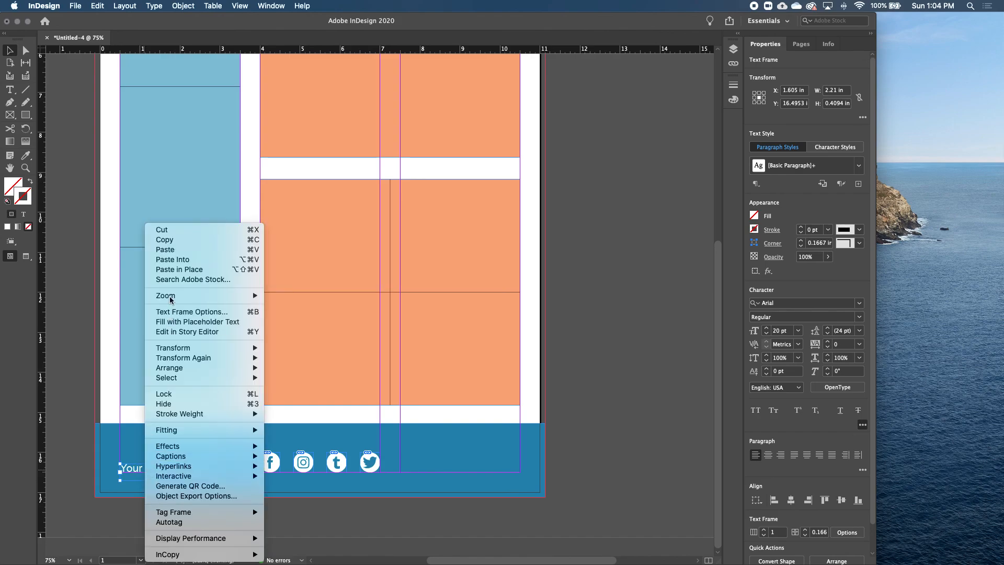
{"action": "left_click", "coordinate": [165, 240]}
{"action": "right_click", "coordinate": [180, 407]}
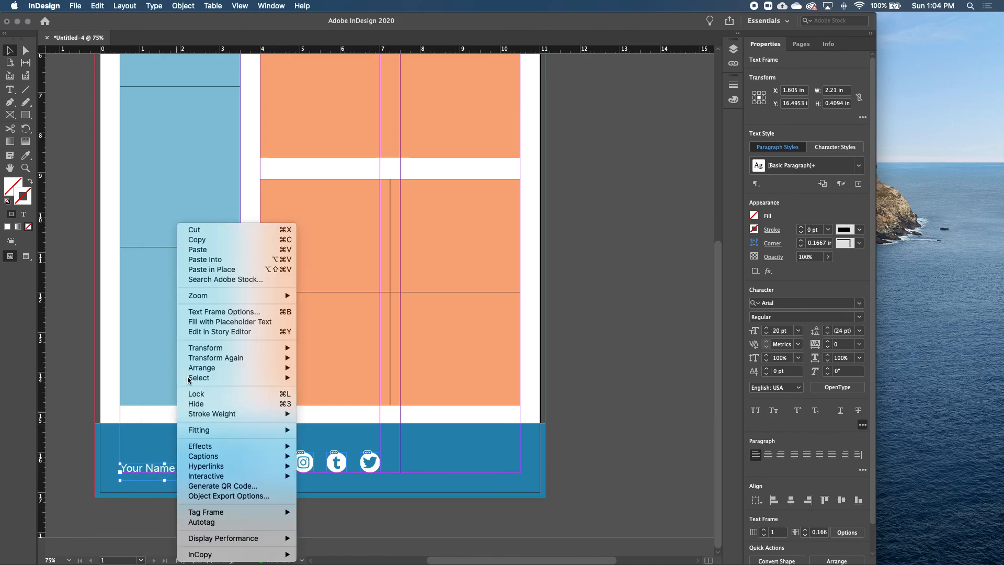
{"action": "left_click", "coordinate": [214, 251]}
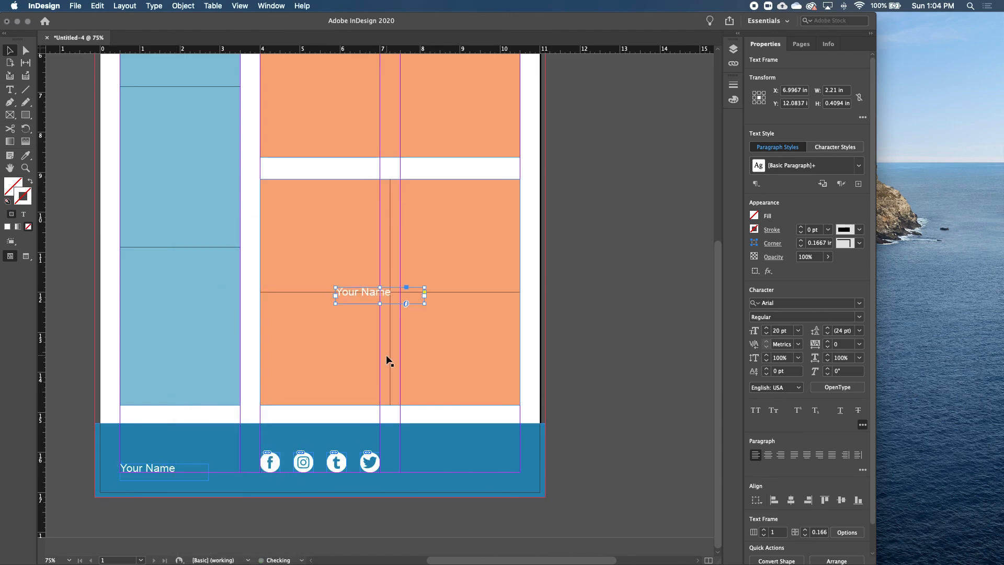
{"action": "left_click", "coordinate": [367, 297]}
{"action": "left_click_drag", "start_coordinate": [367, 297], "coordinate": [461, 471]}
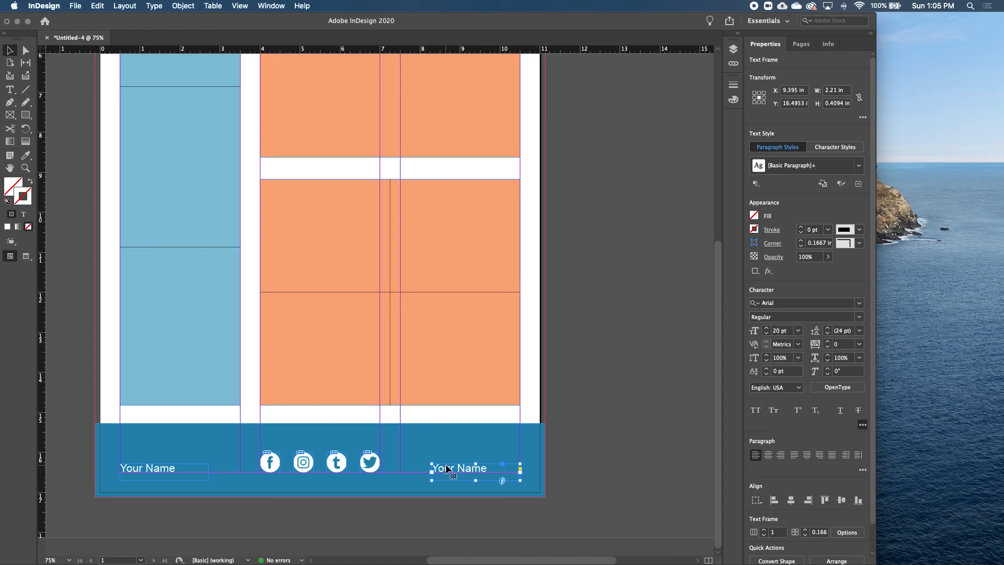
{"action": "left_click", "coordinate": [779, 456]}
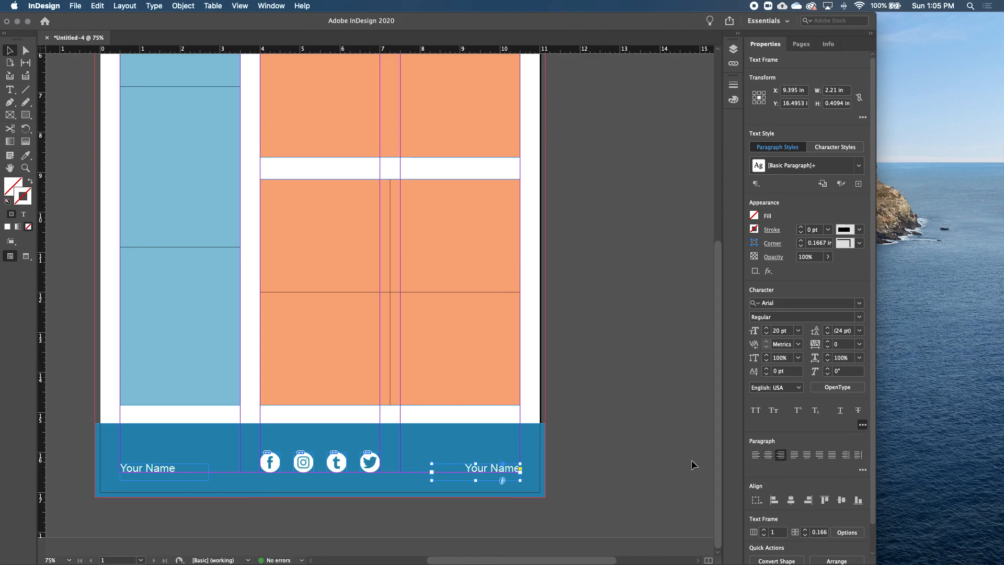
{"action": "left_click", "coordinate": [585, 472]}
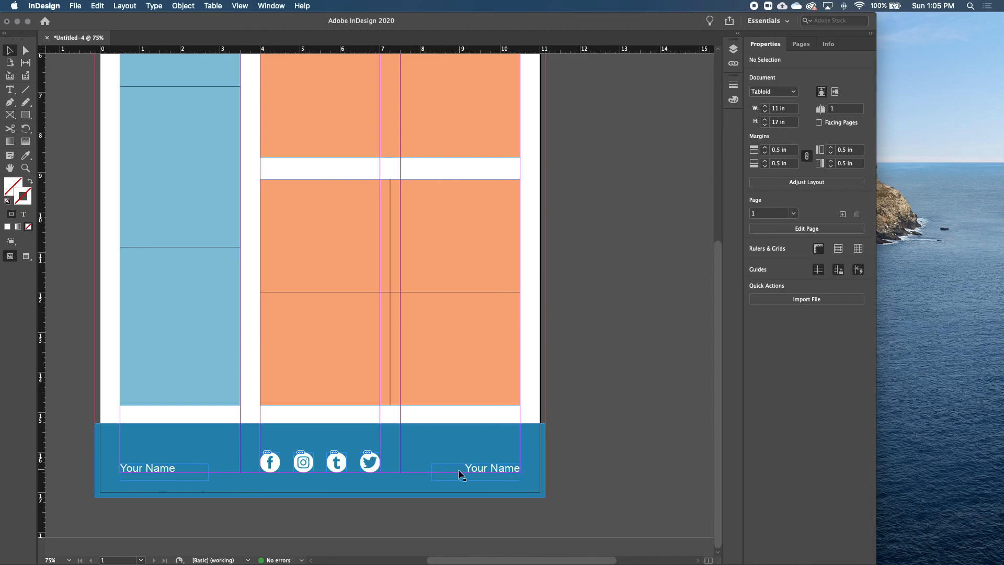
{"action": "key", "text": "t"}
{"action": "left_click", "coordinate": [498, 467]}
{"action": "key", "text": "super+a"}
{"action": "type", "text": "ww.store"}
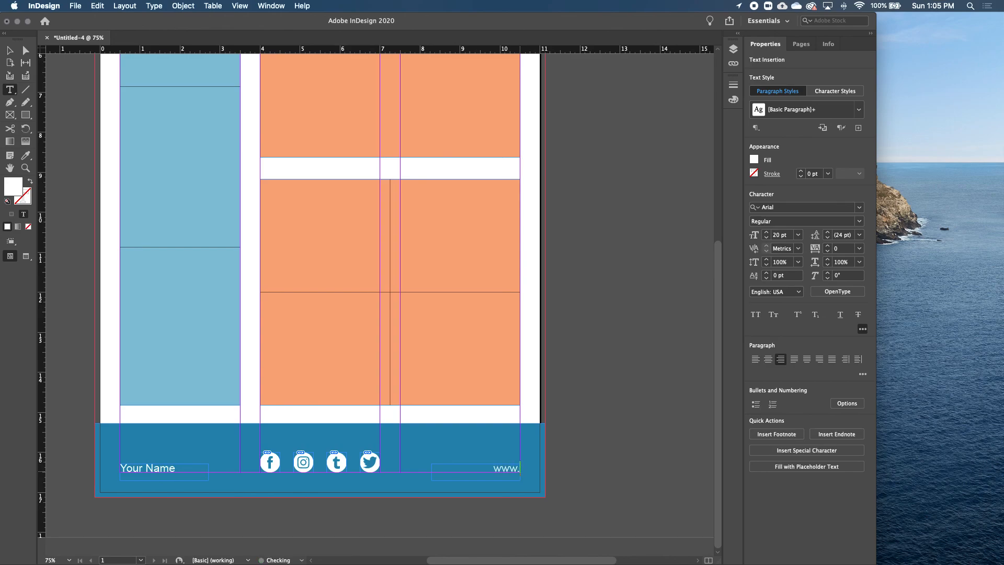
{"action": "type", "text": "name"}
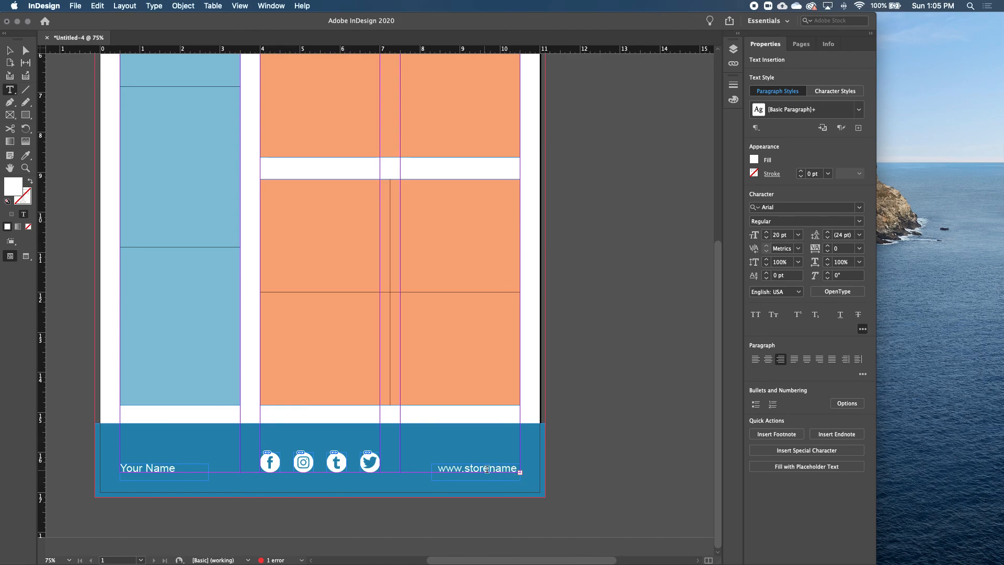
- Widen the web address text frame leftward to about 2.66 in so the whole address fits, and deselect everything
{"action": "left_click", "coordinate": [9, 51]}
{"action": "left_click_drag", "start_coordinate": [432, 482], "coordinate": [414, 480]}
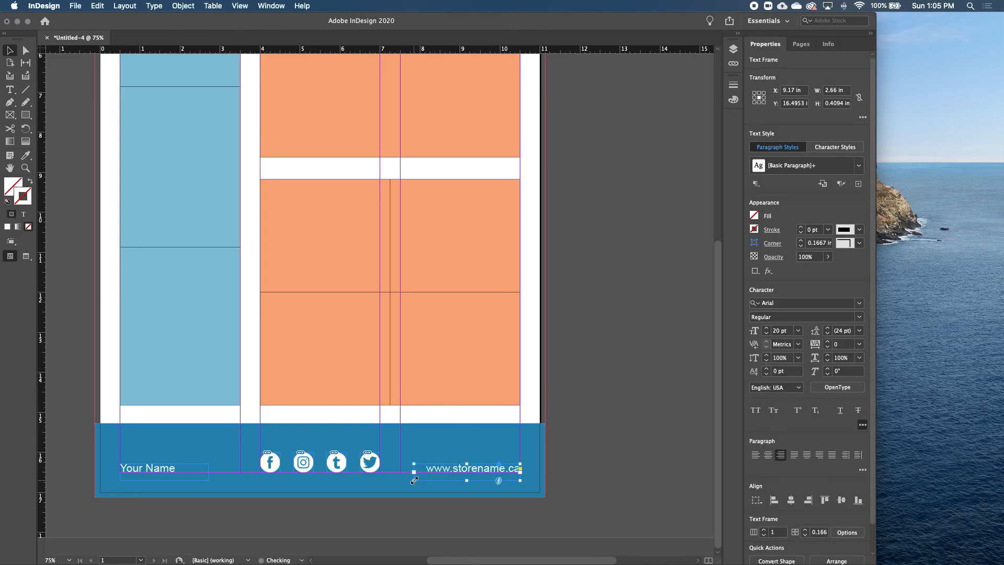
{"action": "left_click", "coordinate": [536, 447]}
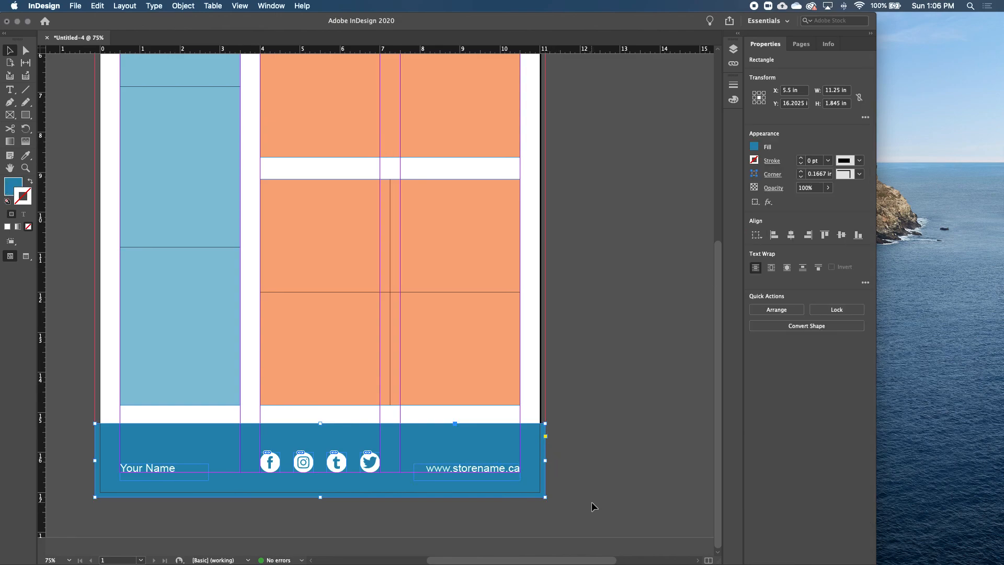
{"action": "left_click", "coordinate": [616, 481]}
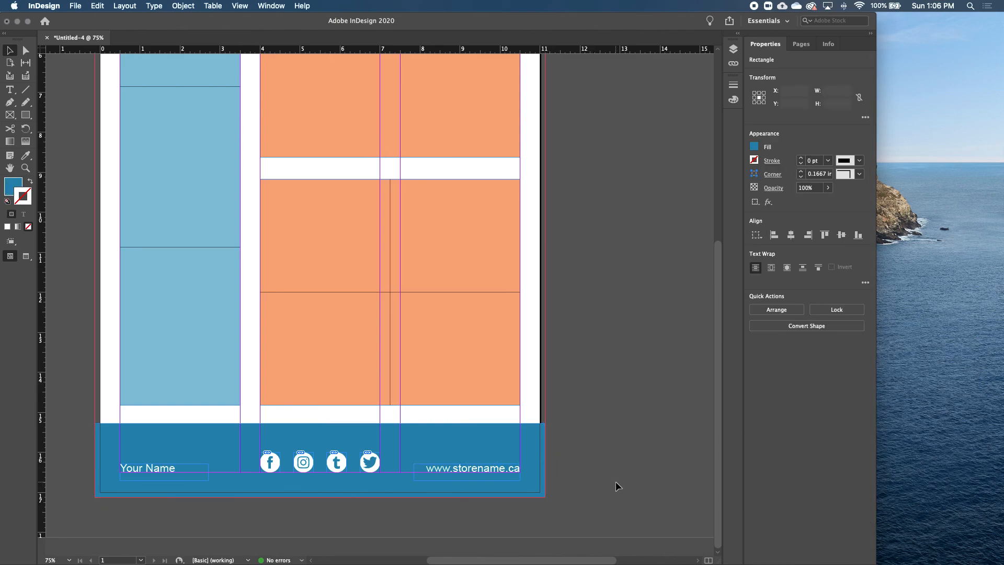
{"action": "key", "text": "super+0"}
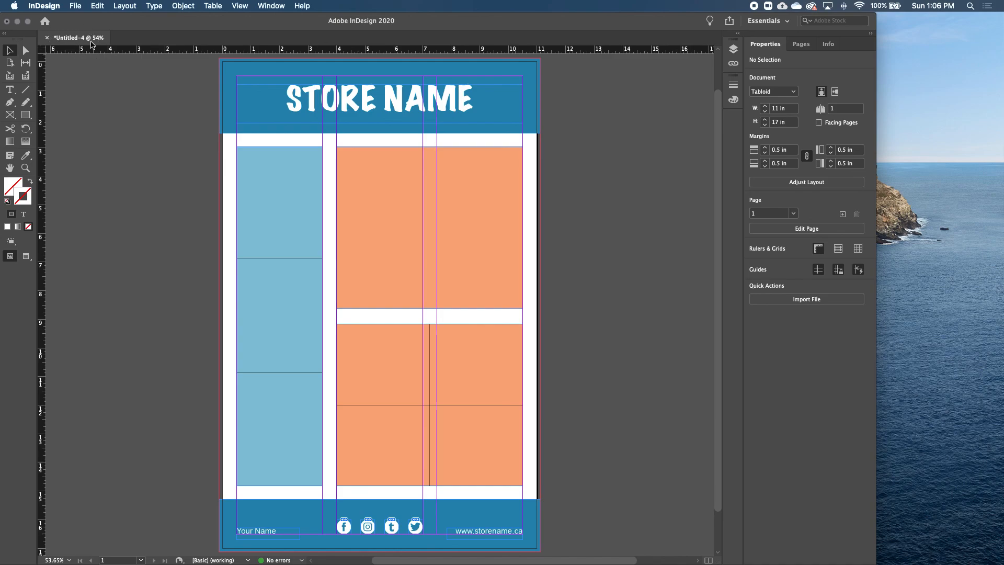
- Save the document to the Desktop as AMCA_A5_FlyerOne_LastName in InDesign 2020 format
{"action": "left_click", "coordinate": [77, 7]}
{"action": "left_click", "coordinate": [88, 75]}
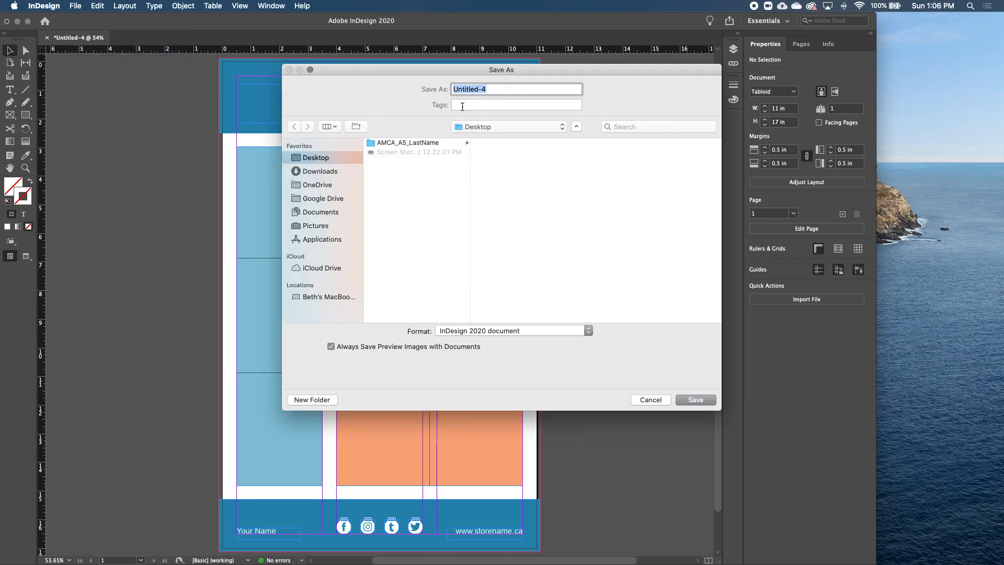
{"action": "type", "text": "AMCA_A5_FlyerOne_LastName"}
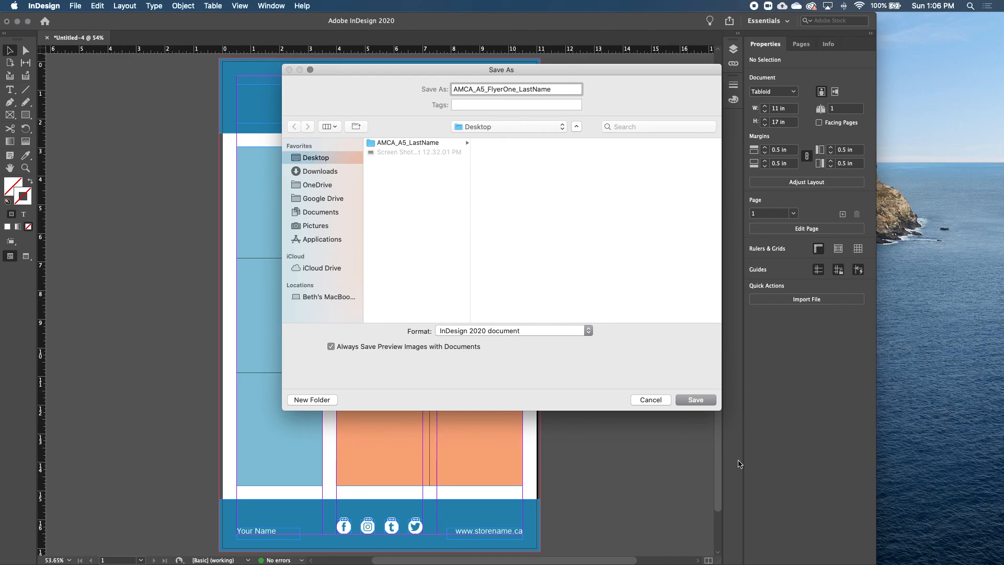
{"action": "left_click", "coordinate": [694, 399]}
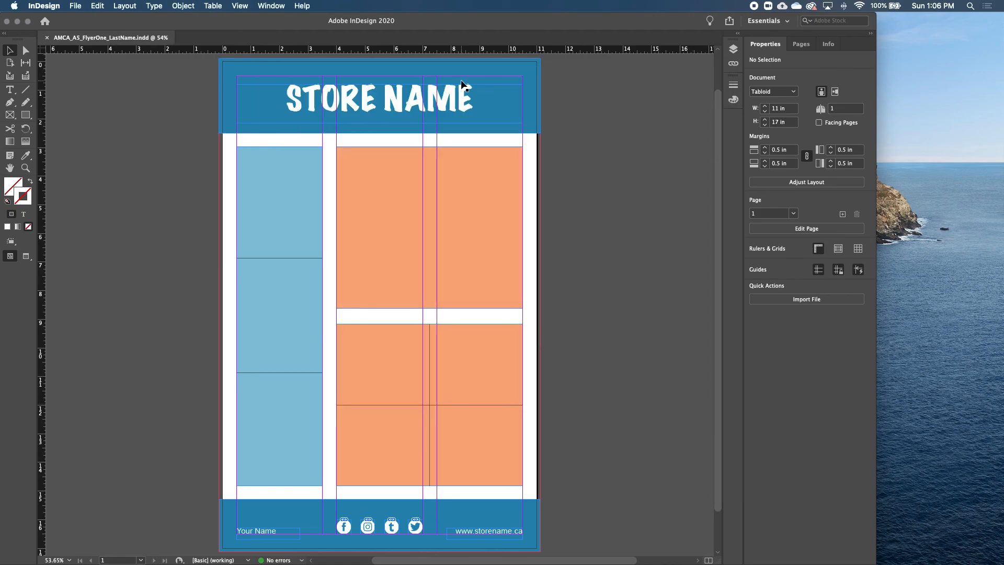
- Package the flyer into the AMCA_A5_LastName folder with its fonts, linked graphics, IDML and print PDF
{"action": "left_click", "coordinate": [76, 6]}
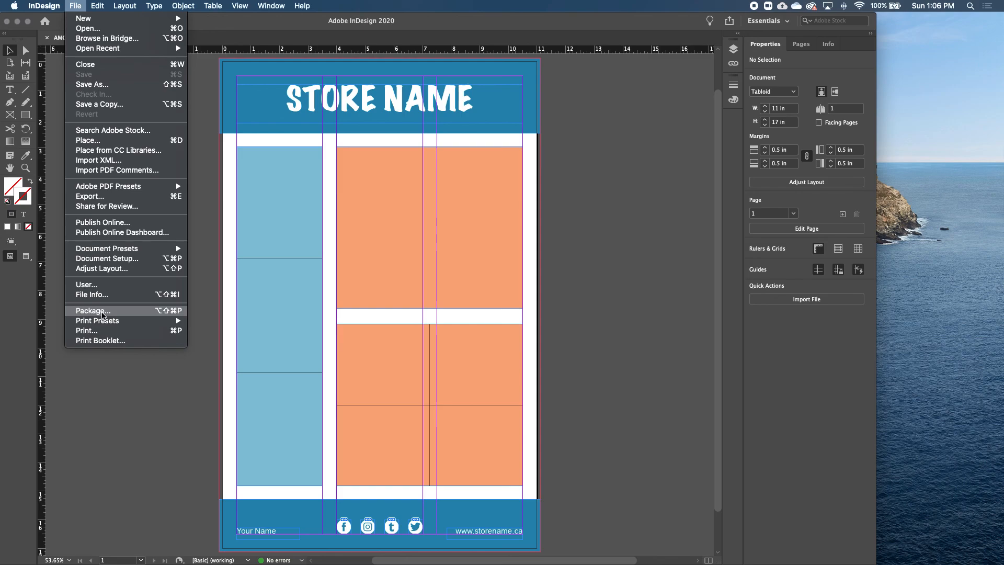
{"action": "left_click", "coordinate": [102, 313]}
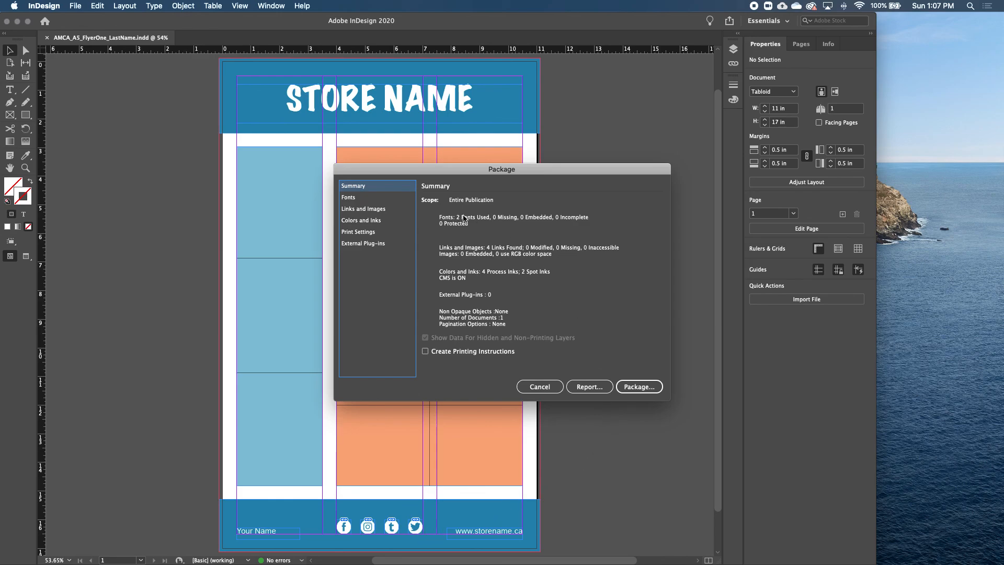
{"action": "left_click", "coordinate": [649, 394]}
{"action": "left_click", "coordinate": [648, 389]}
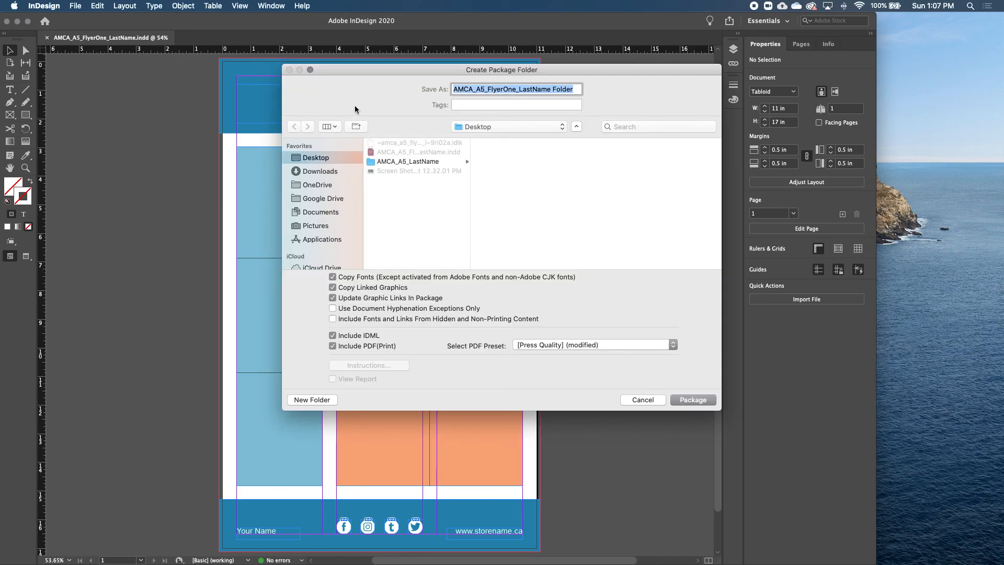
{"action": "left_click", "coordinate": [391, 164]}
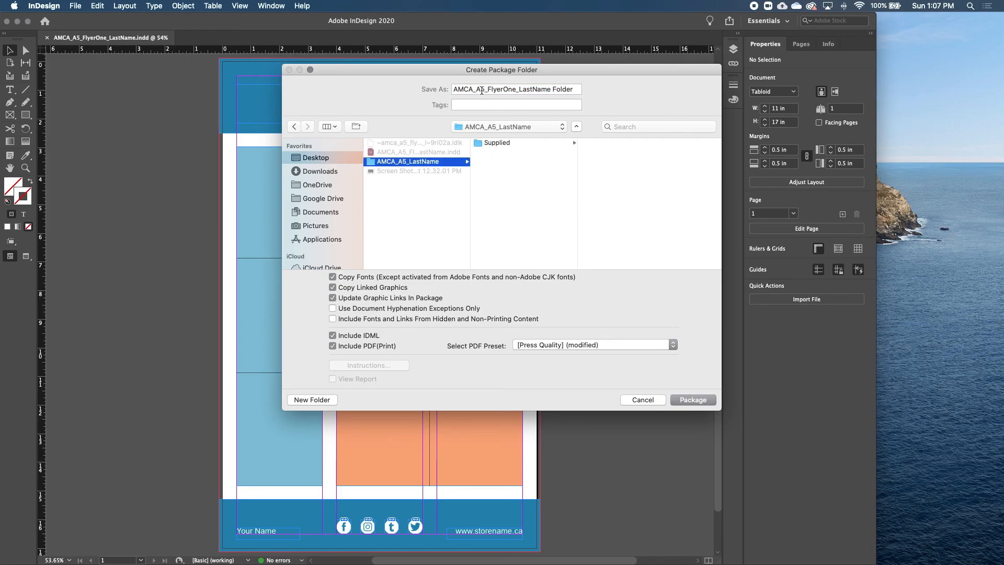
{"action": "left_click", "coordinate": [693, 400]}
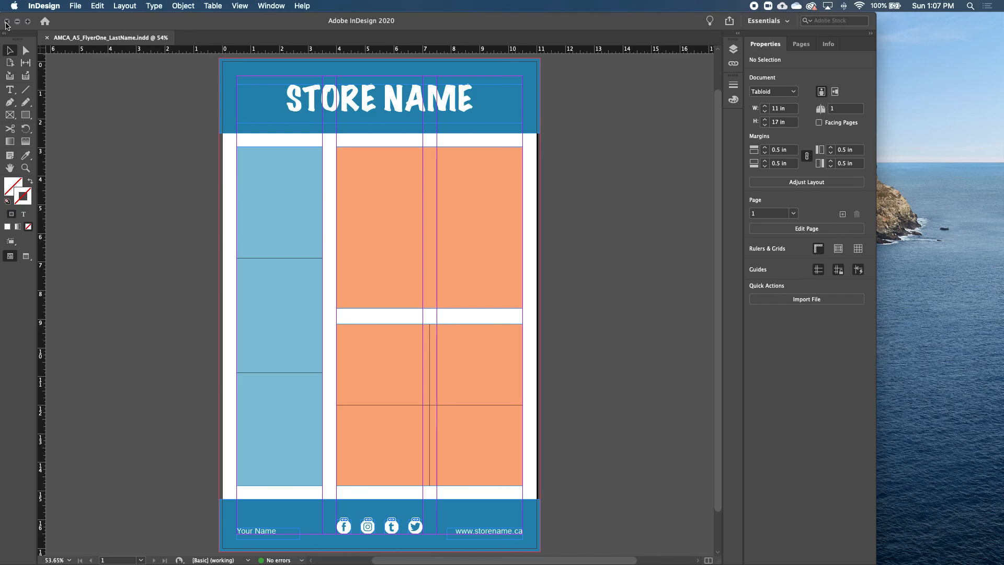
- Close the original flyer document and open the packaged copy from the AMCA_A5_FlyerOne_LastName Folder
{"action": "left_click", "coordinate": [6, 21]}
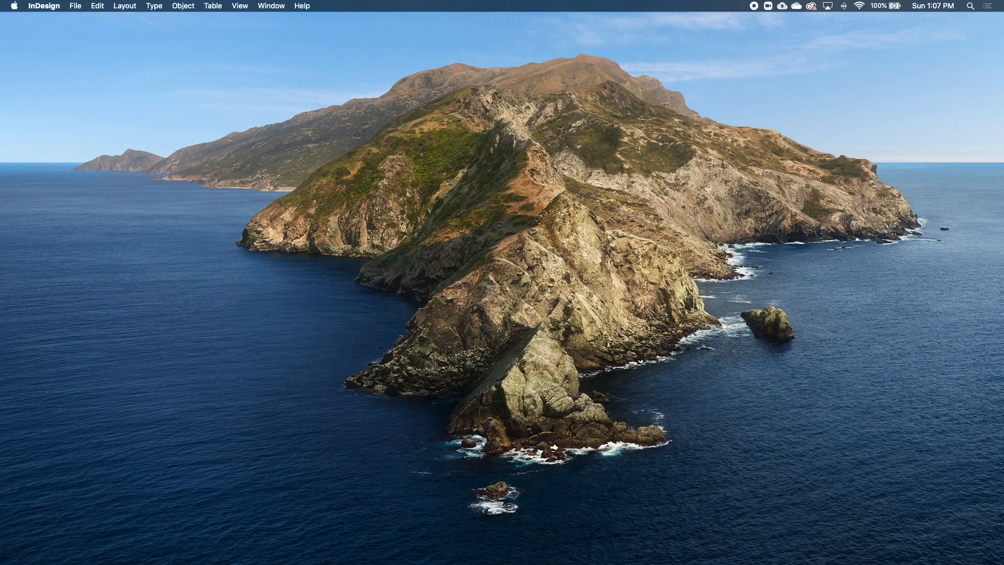
{"action": "left_click_drag", "start_coordinate": [1003, 184], "coordinate": [682, 147]}
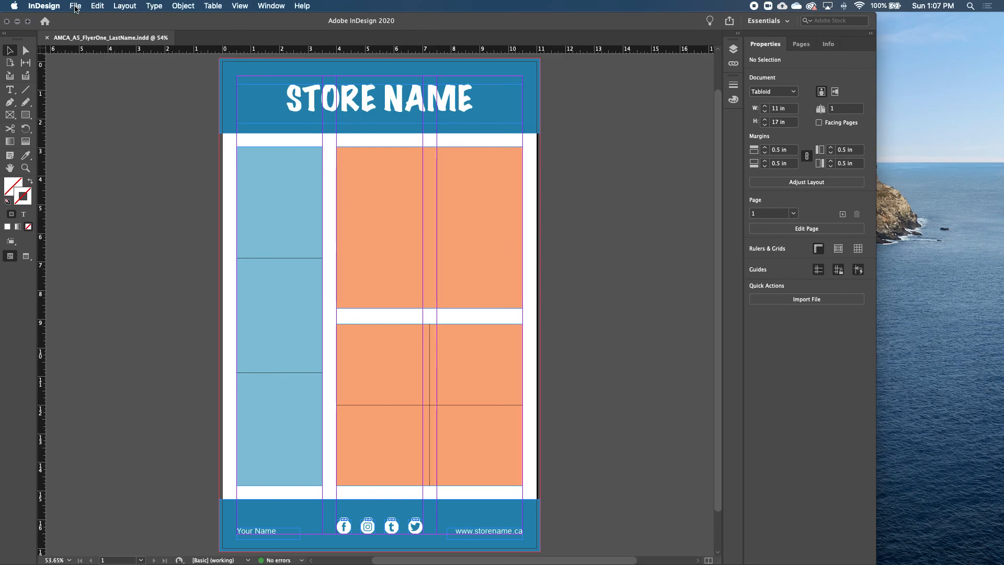
- Start exporting the flyer as Adobe PDF (Print) into the AMCA_A5_LastName folder on the Desktop, using the name AMCA_A5_FlyerOne_LastName
{"action": "left_click", "coordinate": [75, 6]}
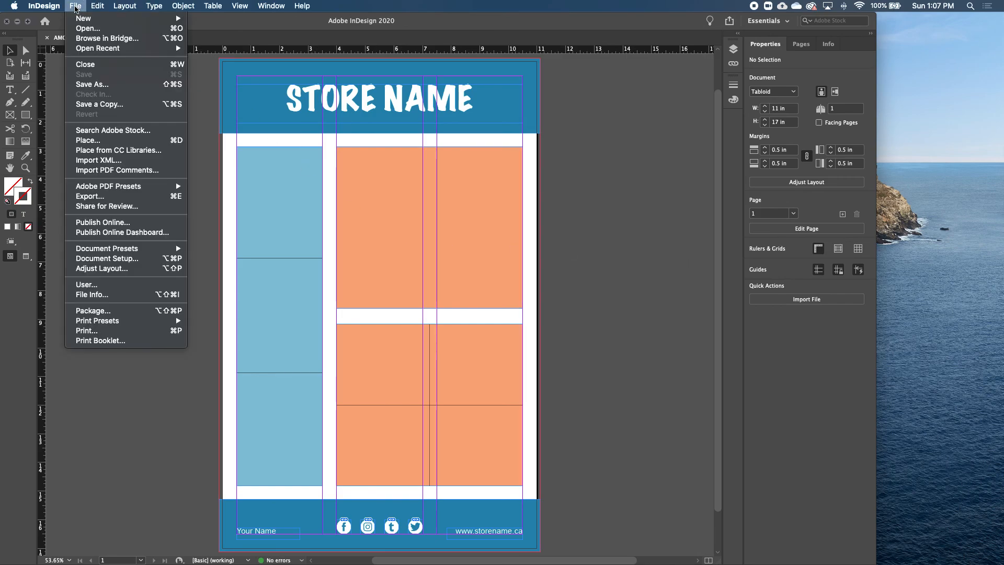
{"action": "left_click", "coordinate": [128, 197]}
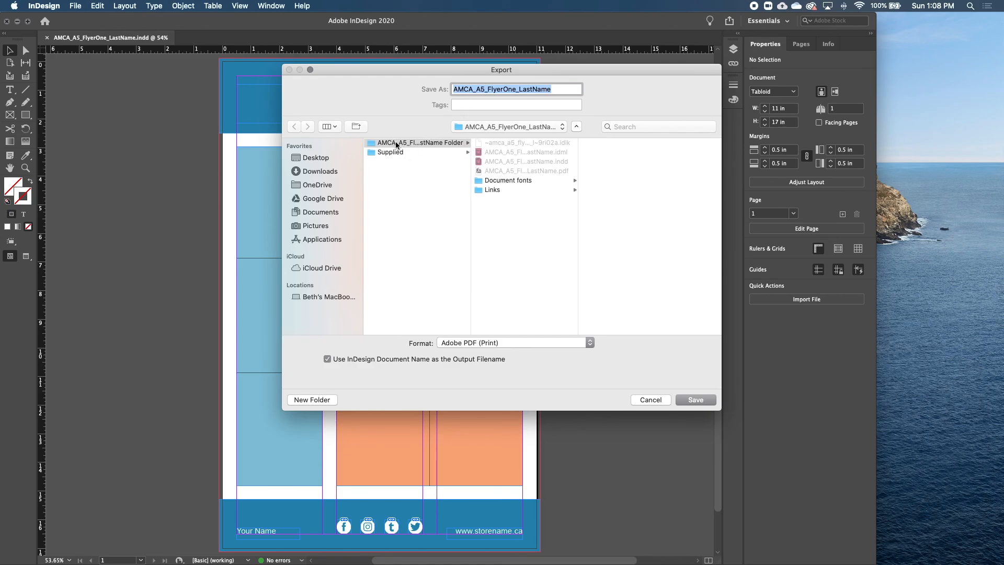
{"action": "left_click", "coordinate": [315, 158]}
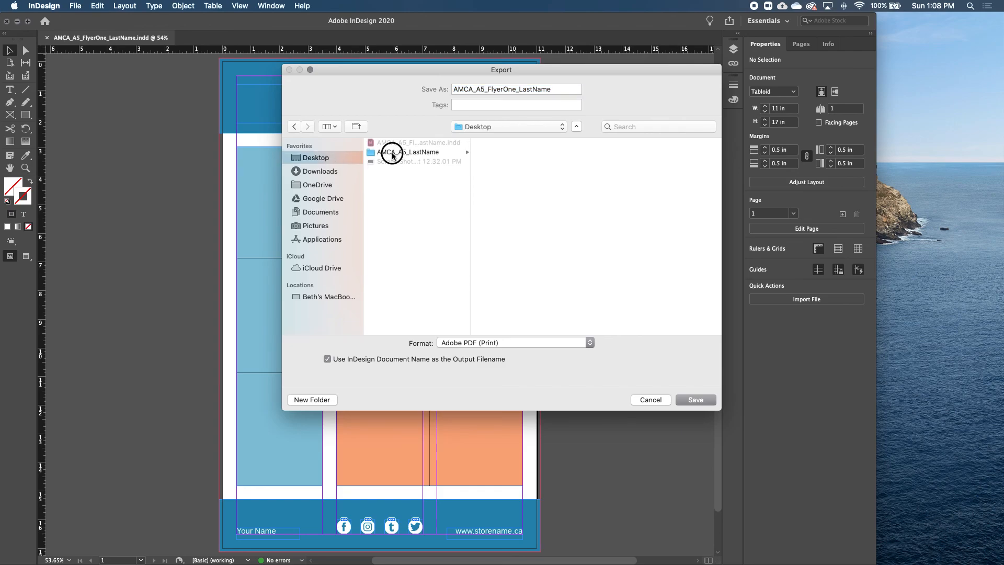
{"action": "left_click", "coordinate": [397, 151]}
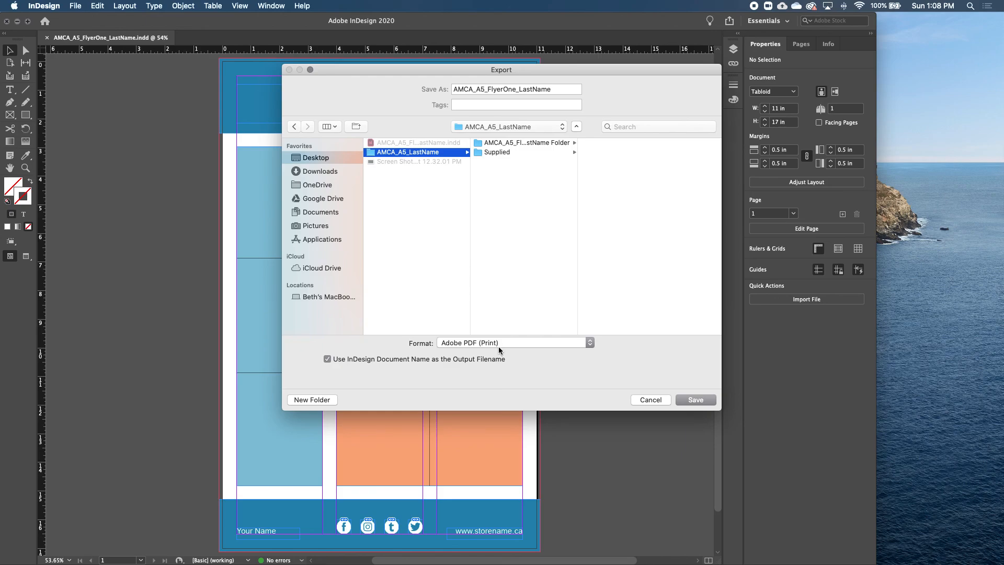
{"action": "left_click", "coordinate": [695, 400]}
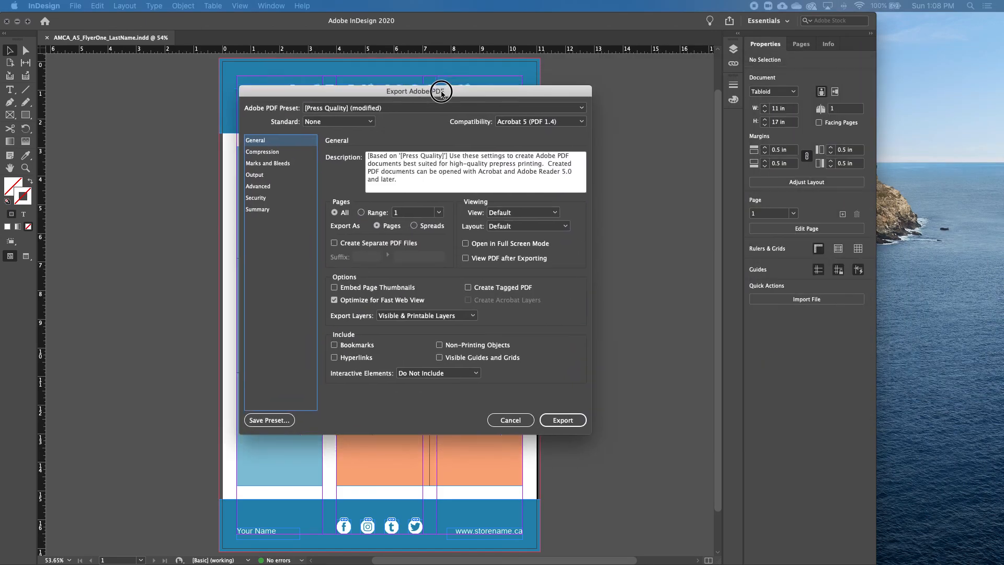
- Include all printer's marks and the document bleed settings in the PDF, and complete the export
{"action": "left_click_drag", "start_coordinate": [441, 90], "coordinate": [506, 86]}
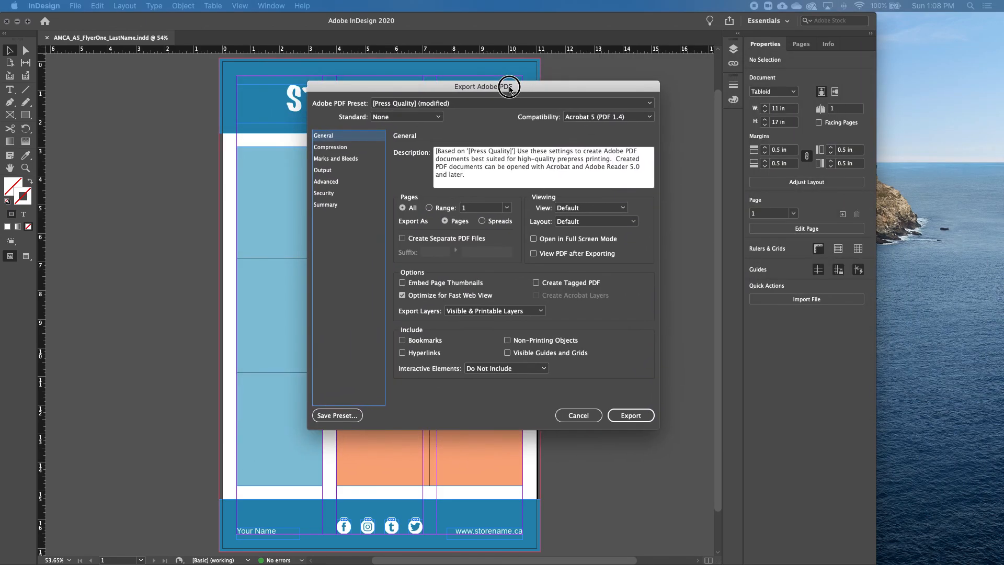
{"action": "left_click", "coordinate": [329, 159]}
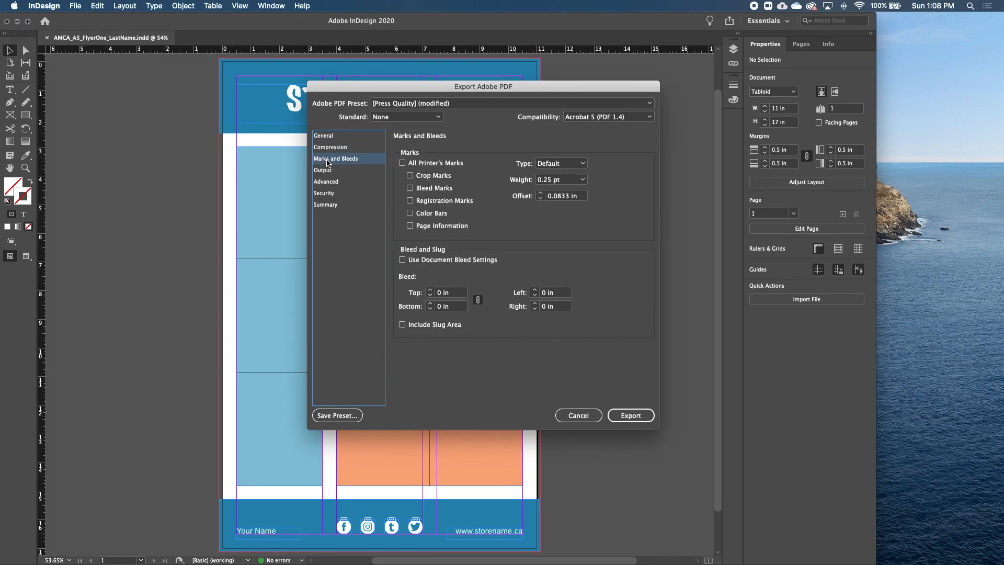
{"action": "left_click", "coordinate": [439, 166]}
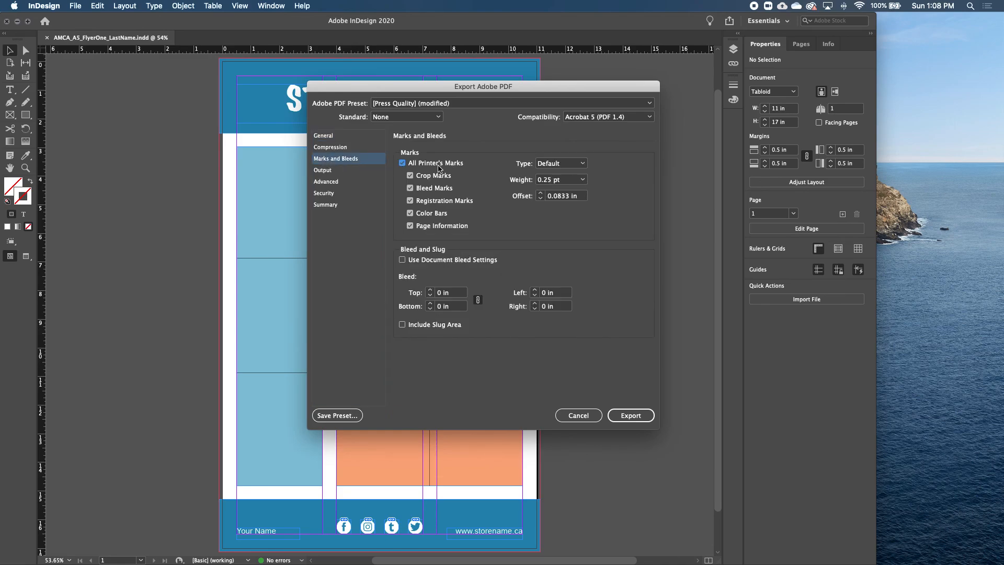
{"action": "left_click", "coordinate": [403, 261]}
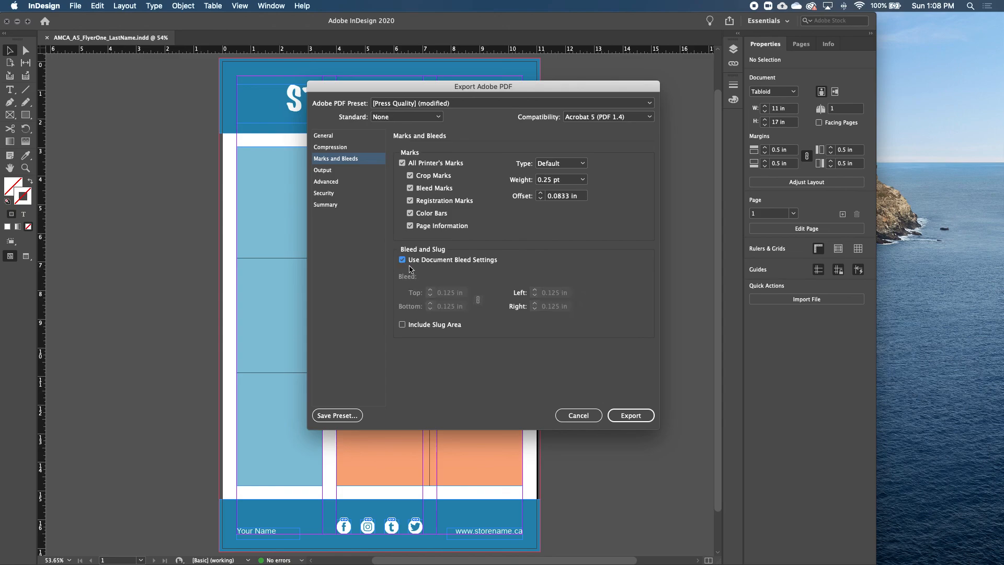
{"action": "left_click", "coordinate": [630, 416]}
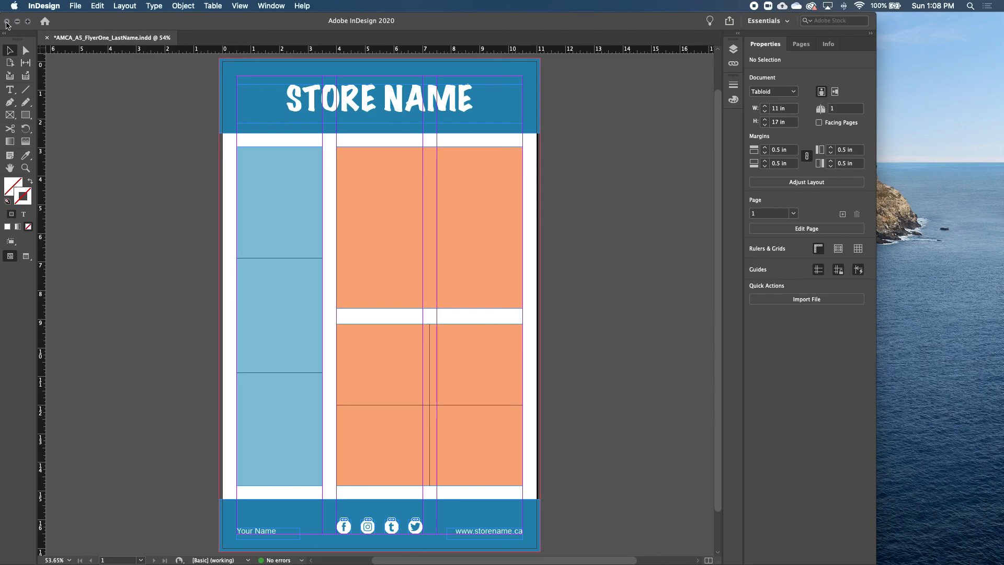
- Minimize the flyer window, switch to Finder and preview the PDF inside the packaged AMCA_A5_FlyerOne_LastName Folder
{"action": "left_click", "coordinate": [18, 22]}
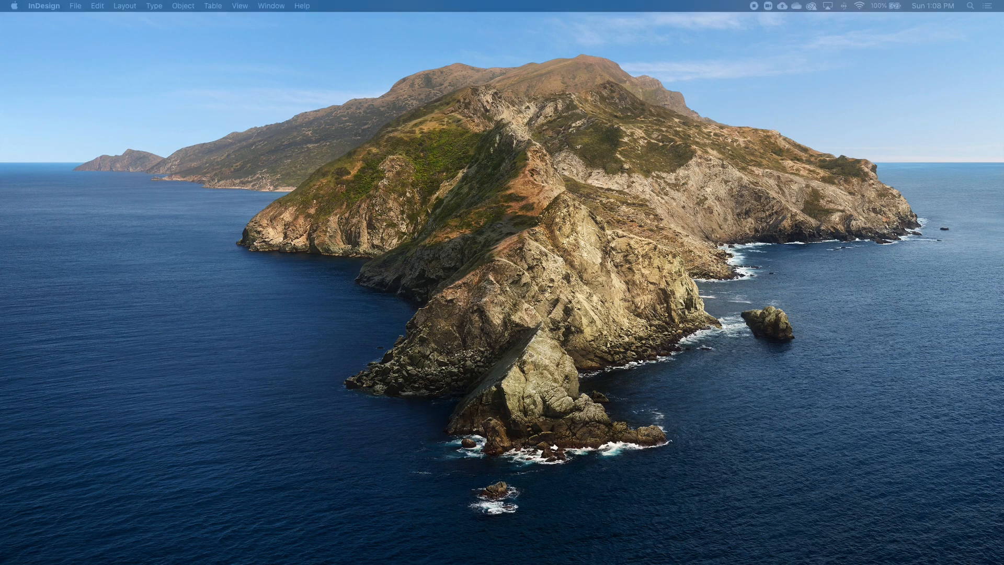
{"action": "left_click_drag", "start_coordinate": [478, 161], "coordinate": [525, 128]}
{"action": "left_click_drag", "start_coordinate": [704, 294], "coordinate": [800, 312]}
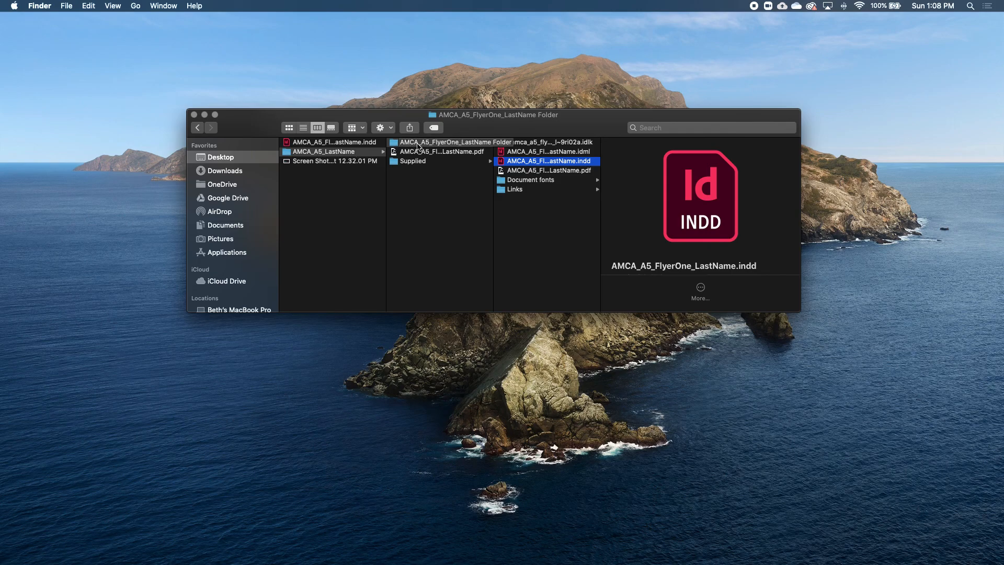
{"action": "left_click", "coordinate": [521, 171]}
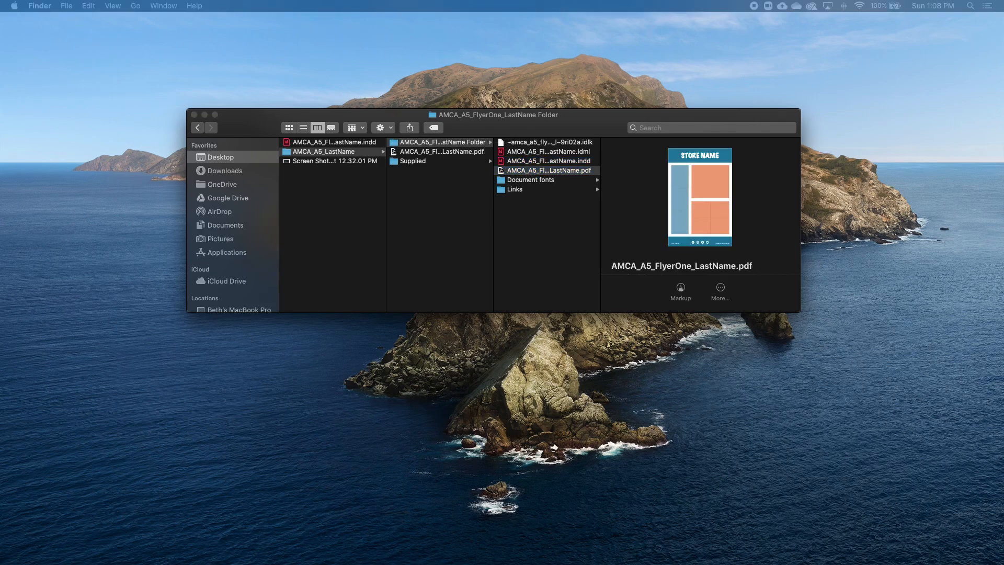
{"action": "key", "text": "space"}
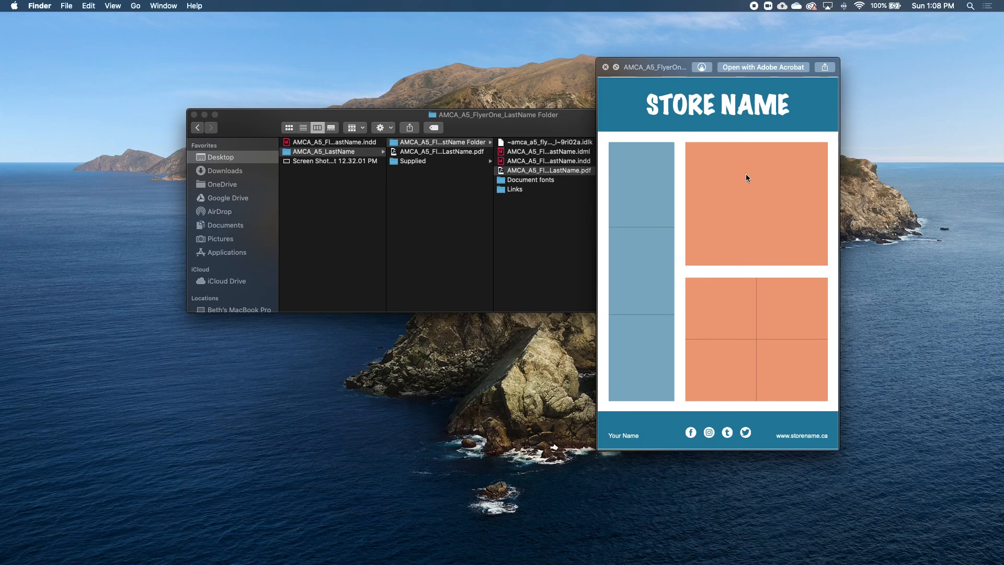
{"action": "key", "text": "space"}
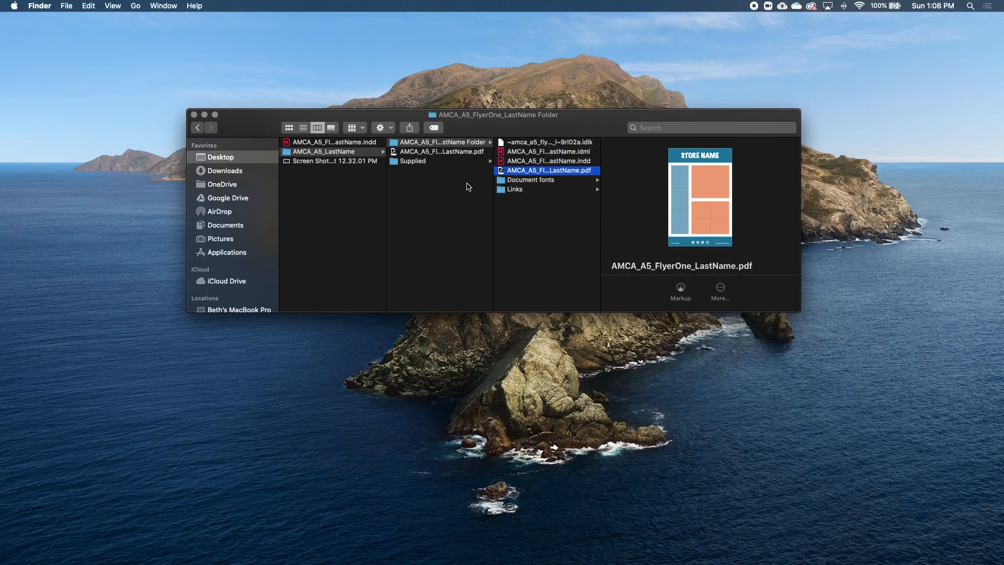
- Preview the exported PDF in the AMCA_A5_LastName folder and check the contents of the Supplied folder
{"action": "left_click", "coordinate": [460, 152]}
{"action": "key", "text": "space"}
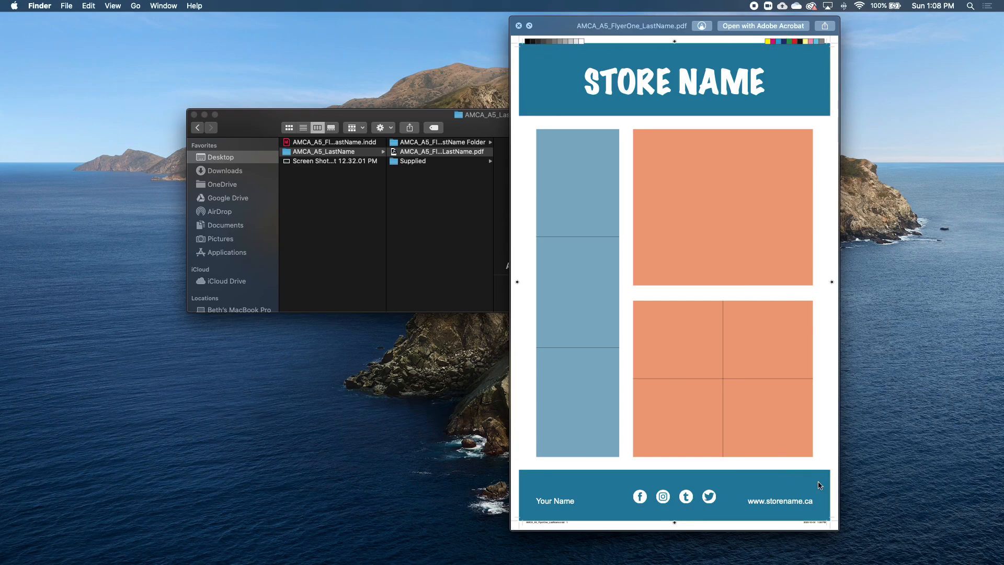
{"action": "key", "text": "space"}
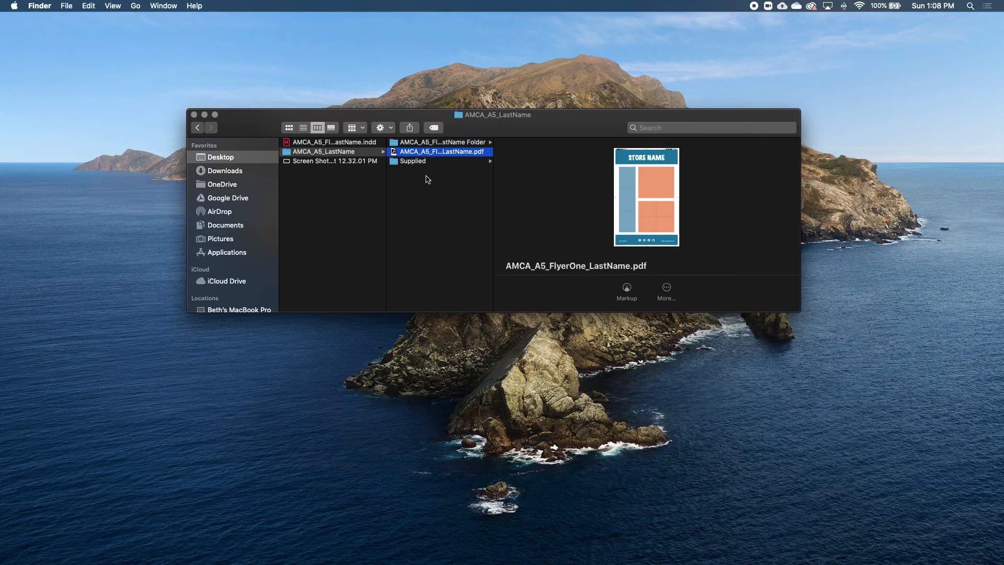
{"action": "left_click", "coordinate": [419, 161]}
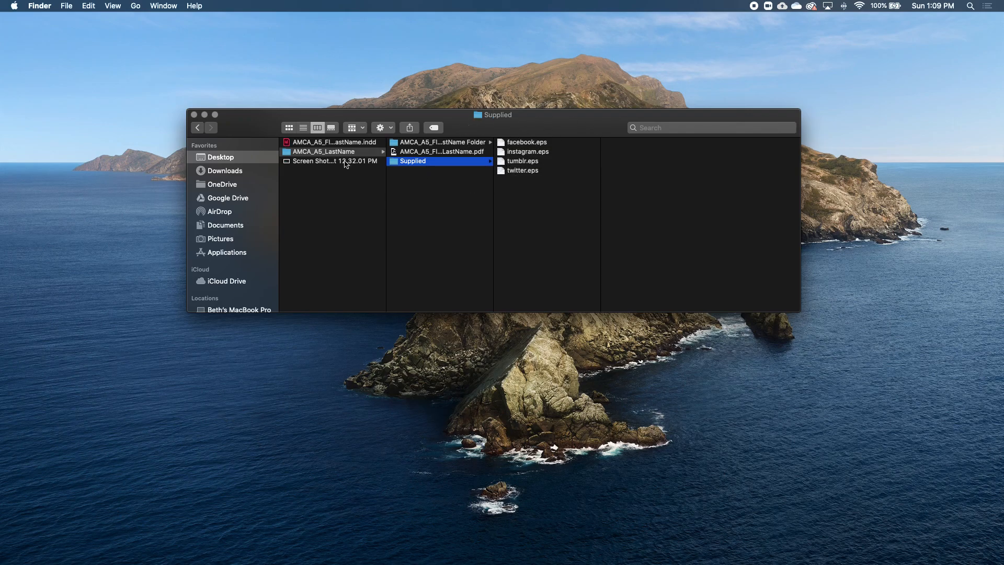
- Compress the AMCA_A5_LastName folder into a zip file, select the archive to check it, and close the Finder window
{"action": "left_click", "coordinate": [327, 152]}
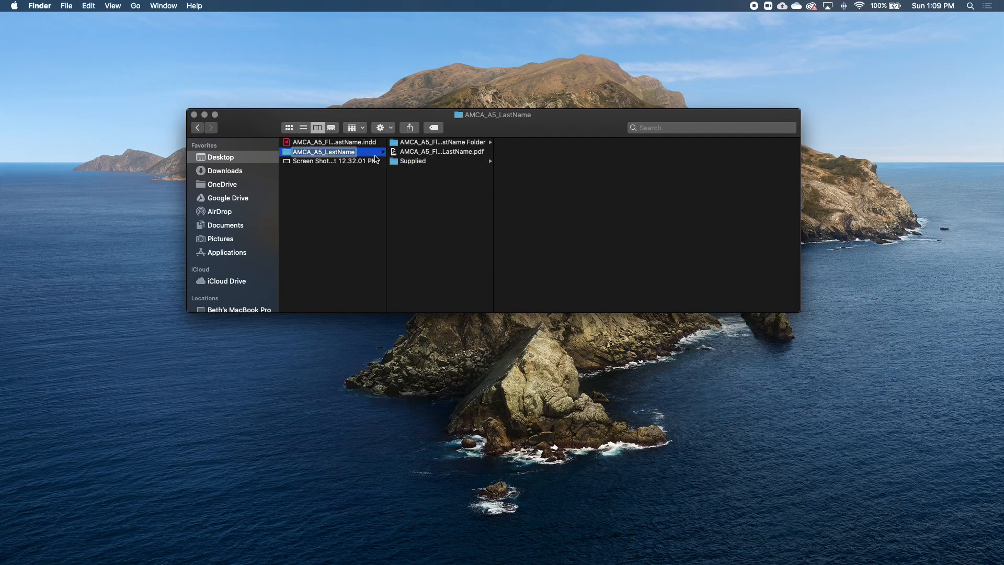
{"action": "right_click", "coordinate": [353, 152]}
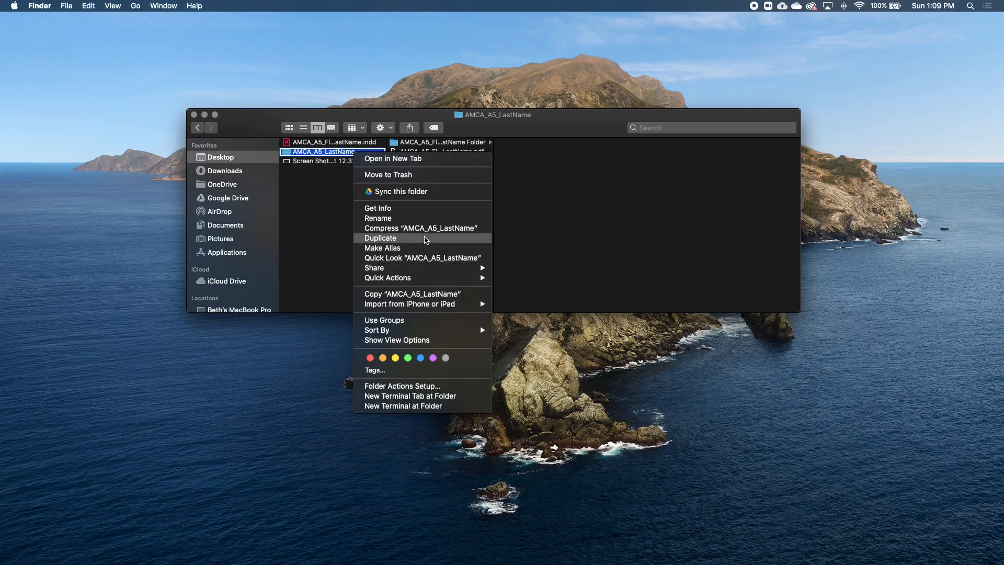
{"action": "left_click", "coordinate": [430, 229]}
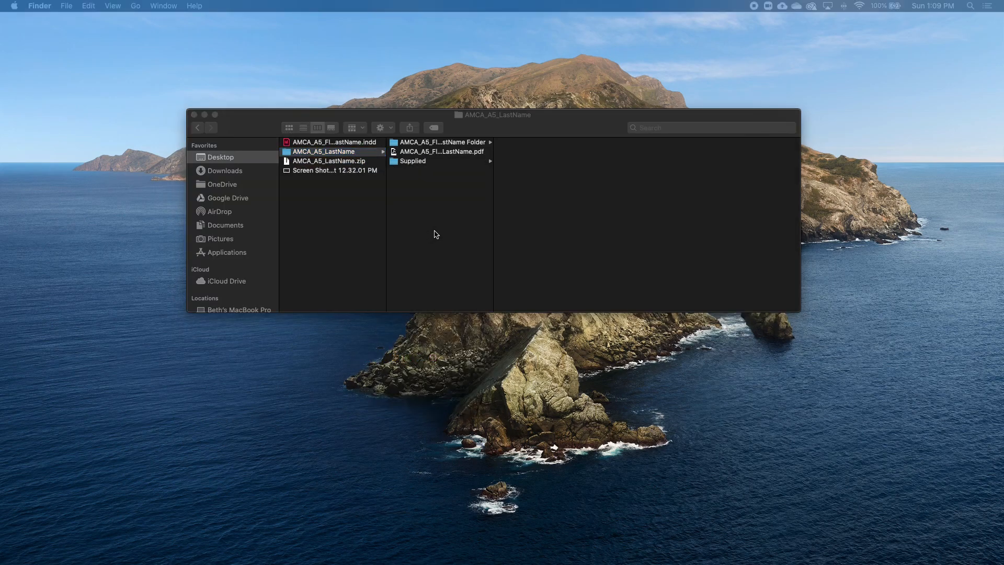
{"action": "left_click", "coordinate": [316, 163]}
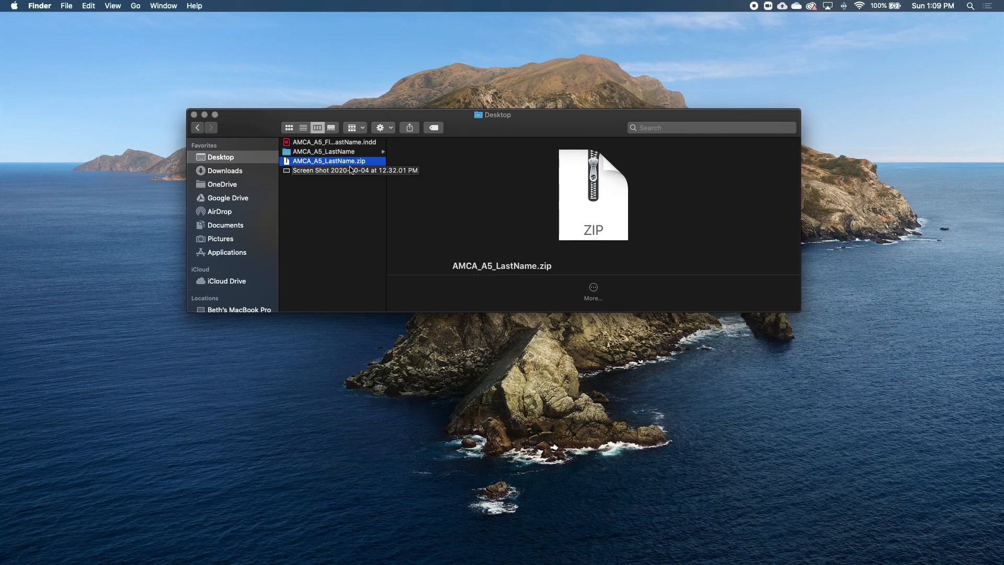
{"action": "left_click", "coordinate": [194, 115]}
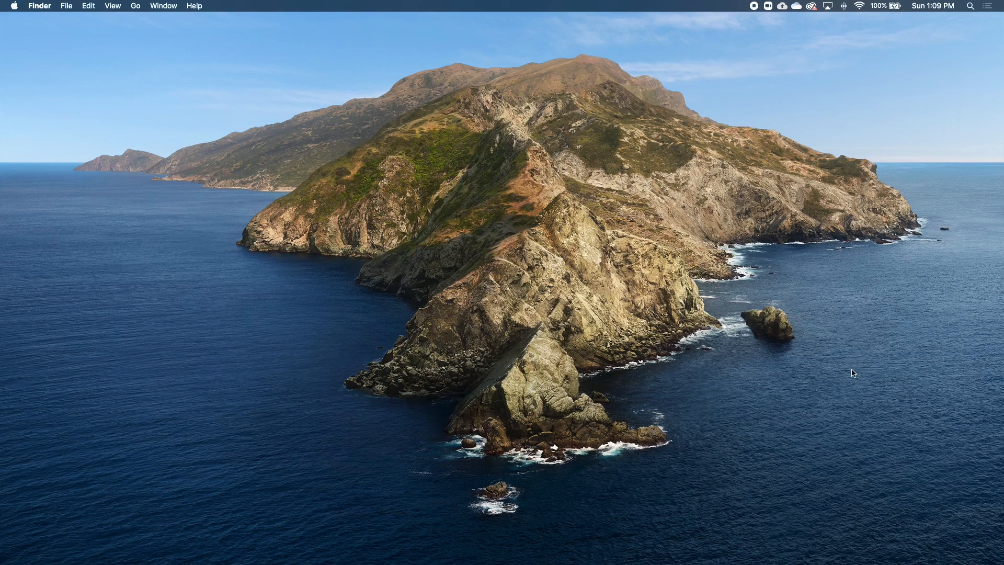